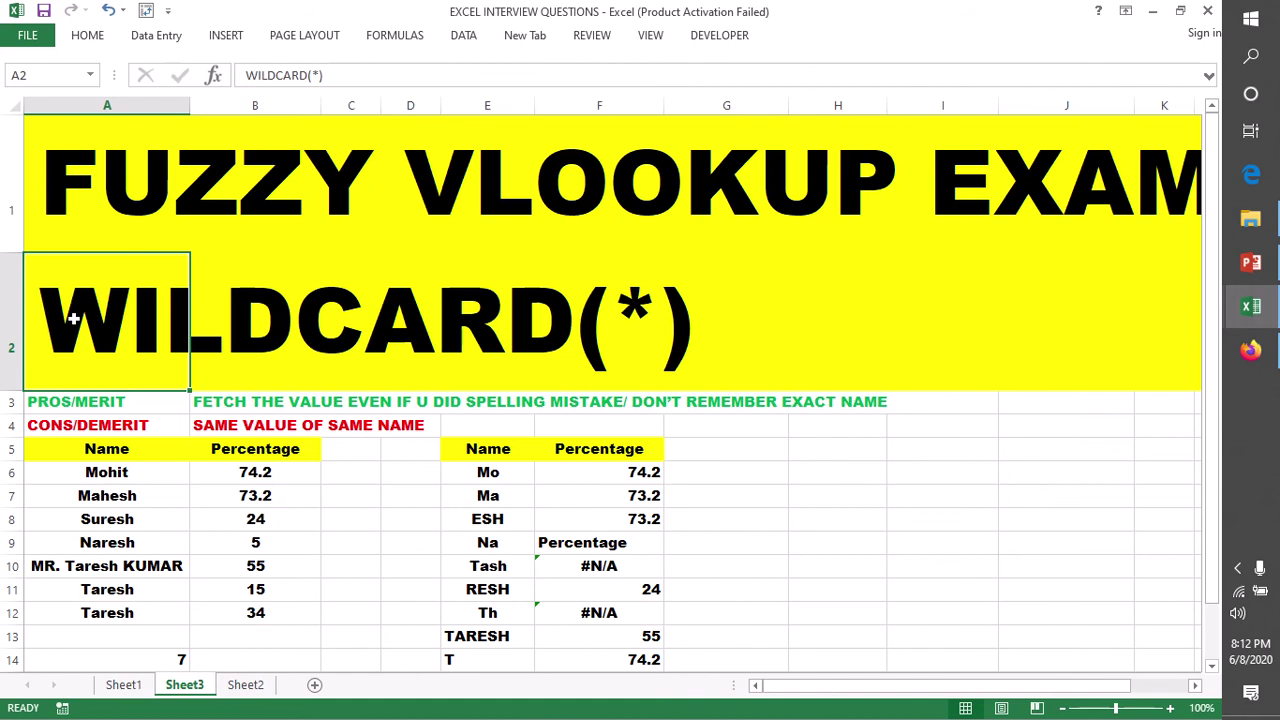
Review the fuzzy VLOOKUP wildcard heading and the pros and cons notes in rows 1 to 4
click(80, 180)
click(55, 336)
click(14, 402)
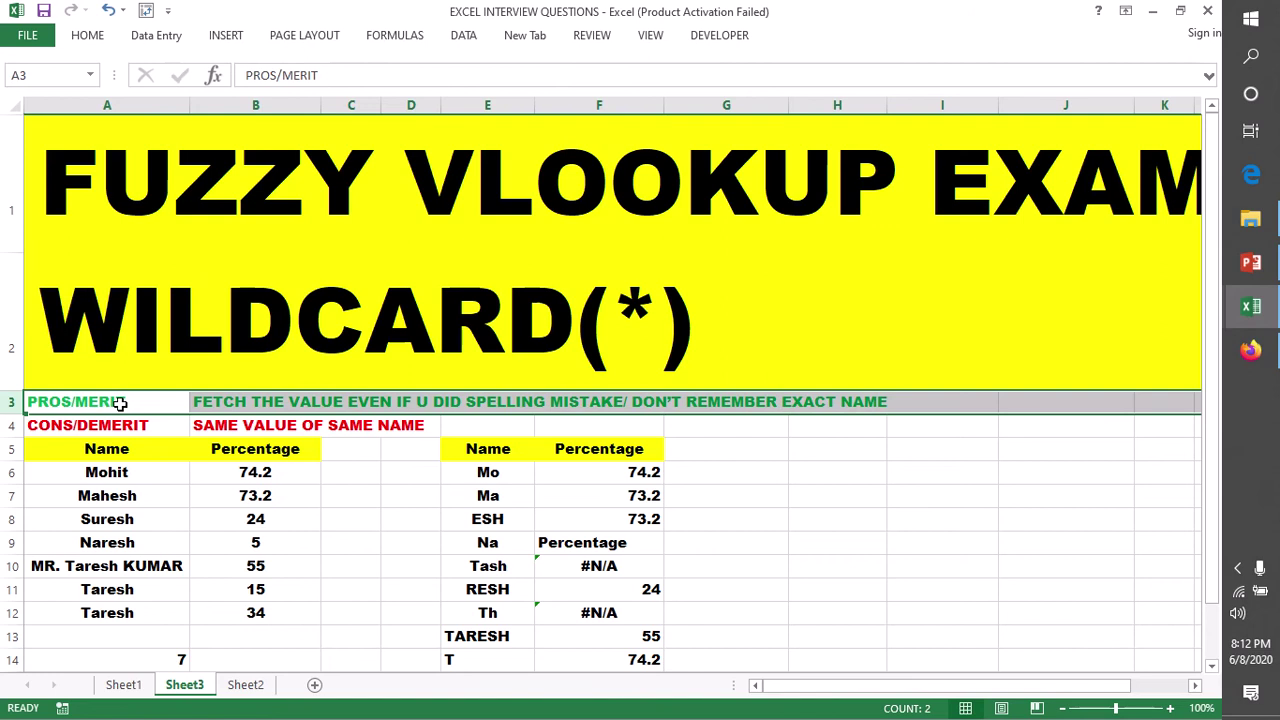
click(210, 402)
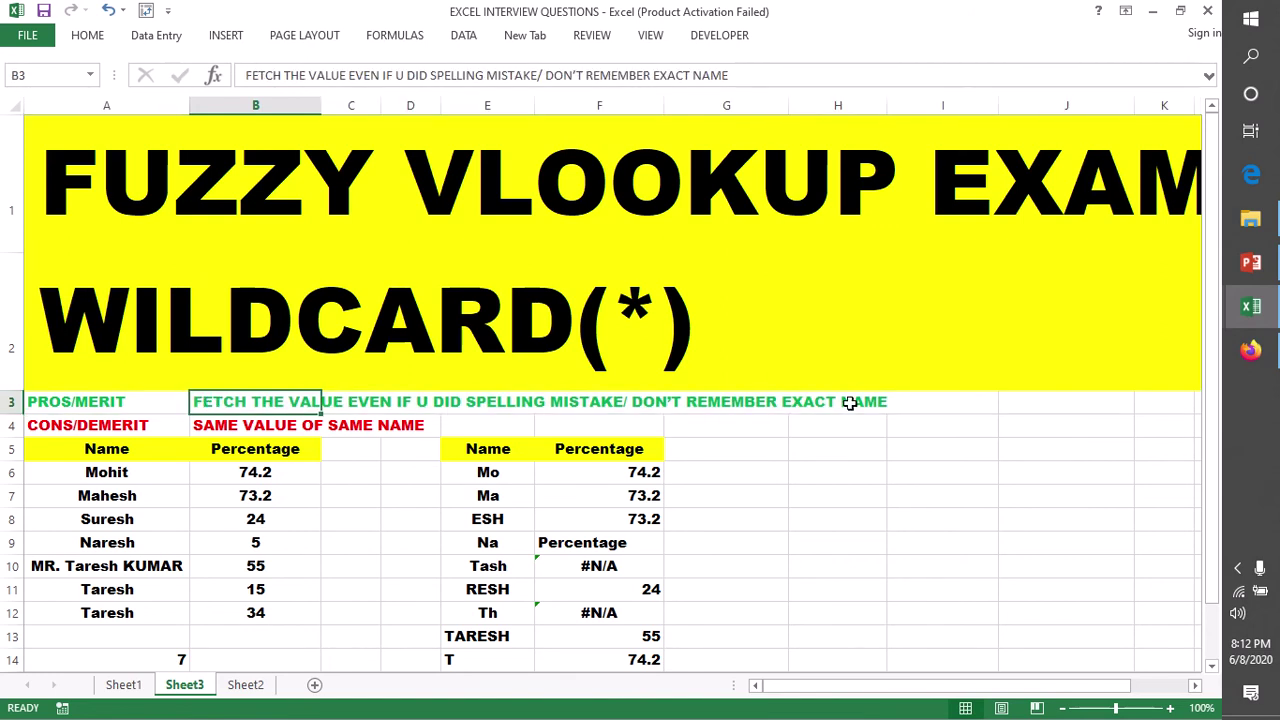
click(11, 402)
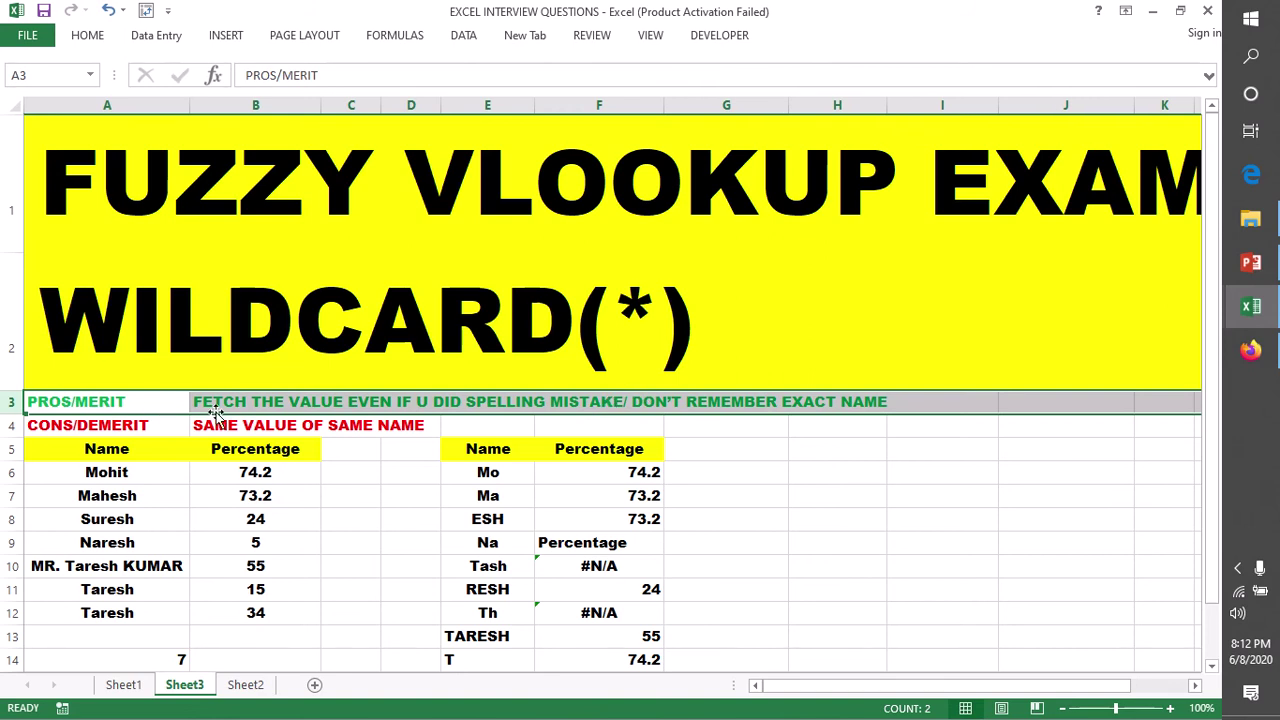
click(64, 168)
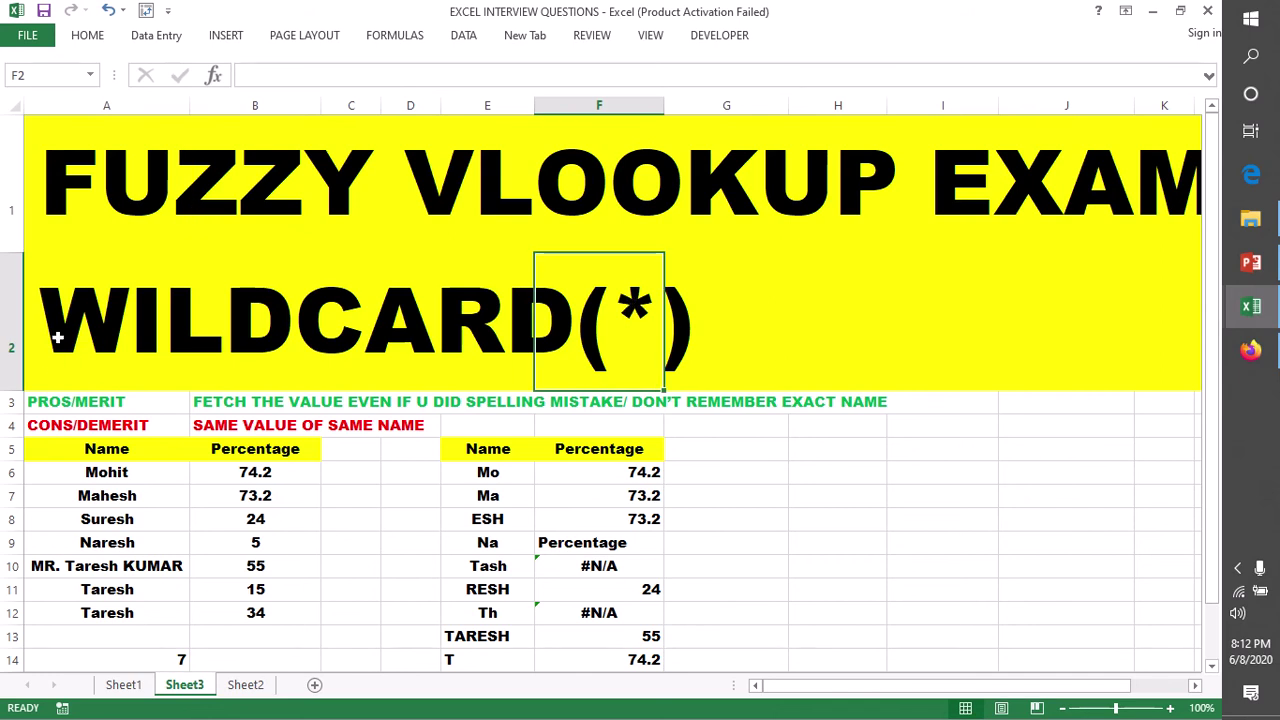
click(93, 326)
click(228, 405)
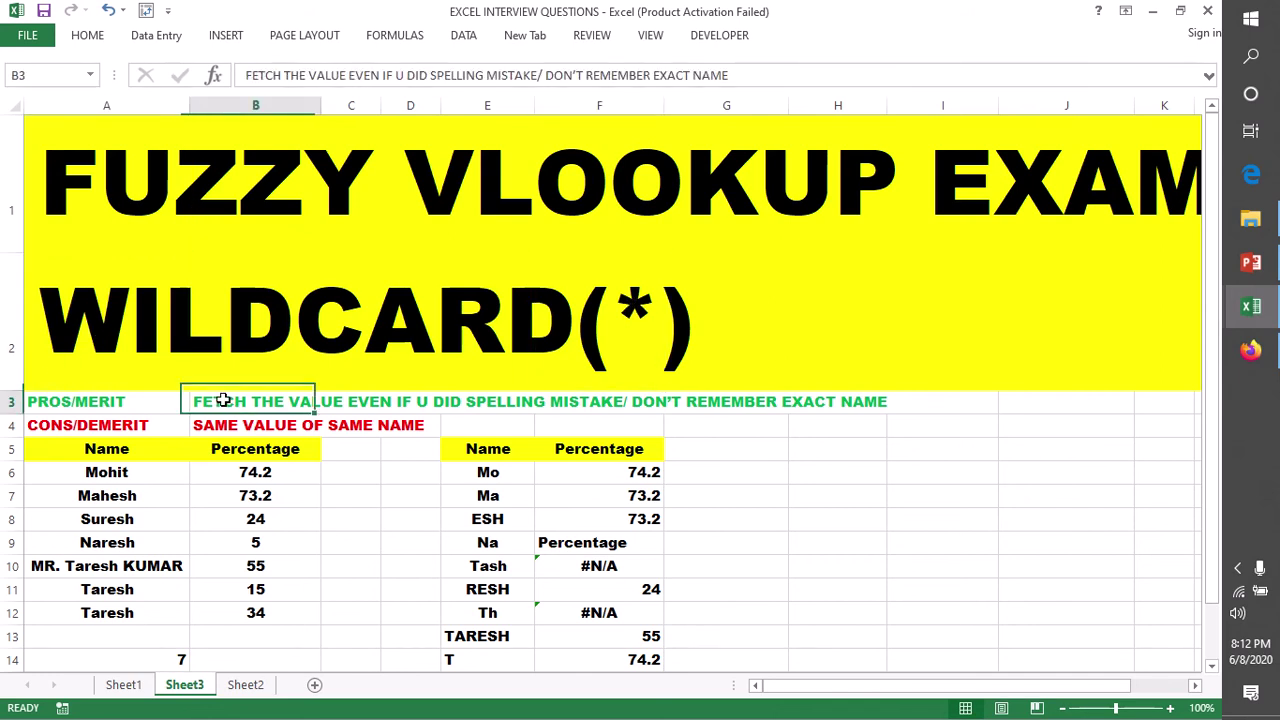
click(5, 403)
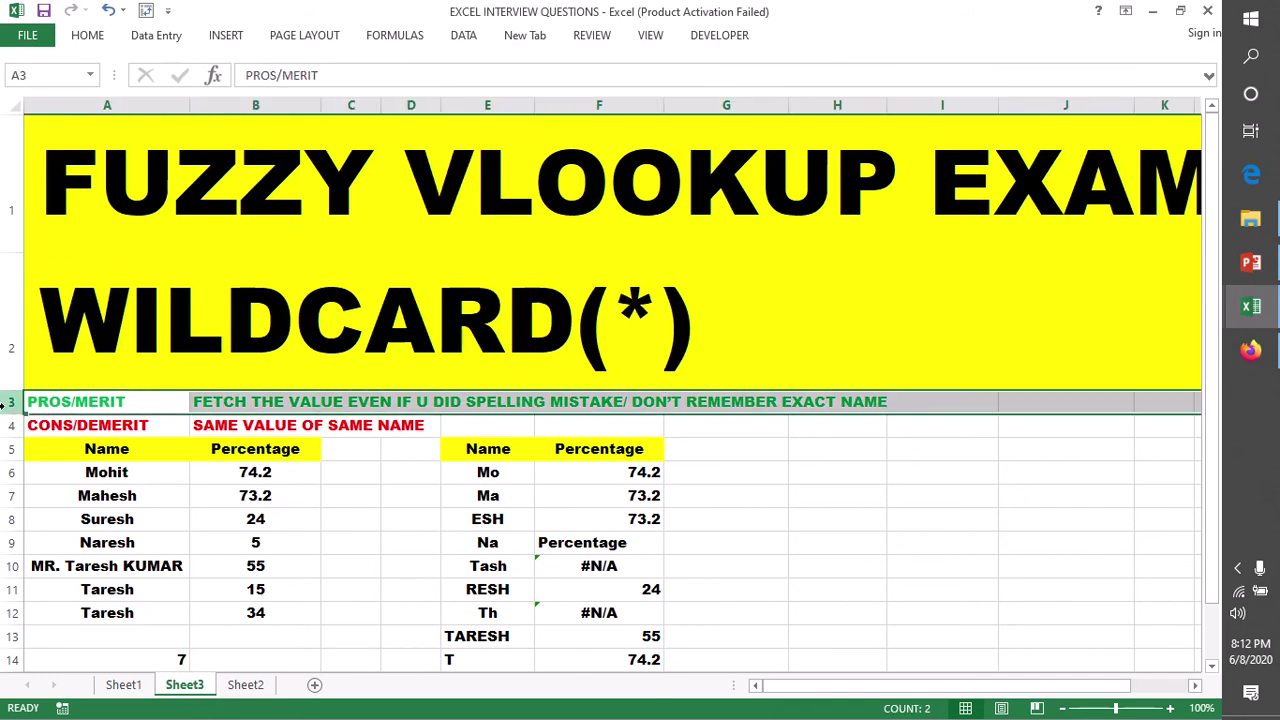
click(11, 426)
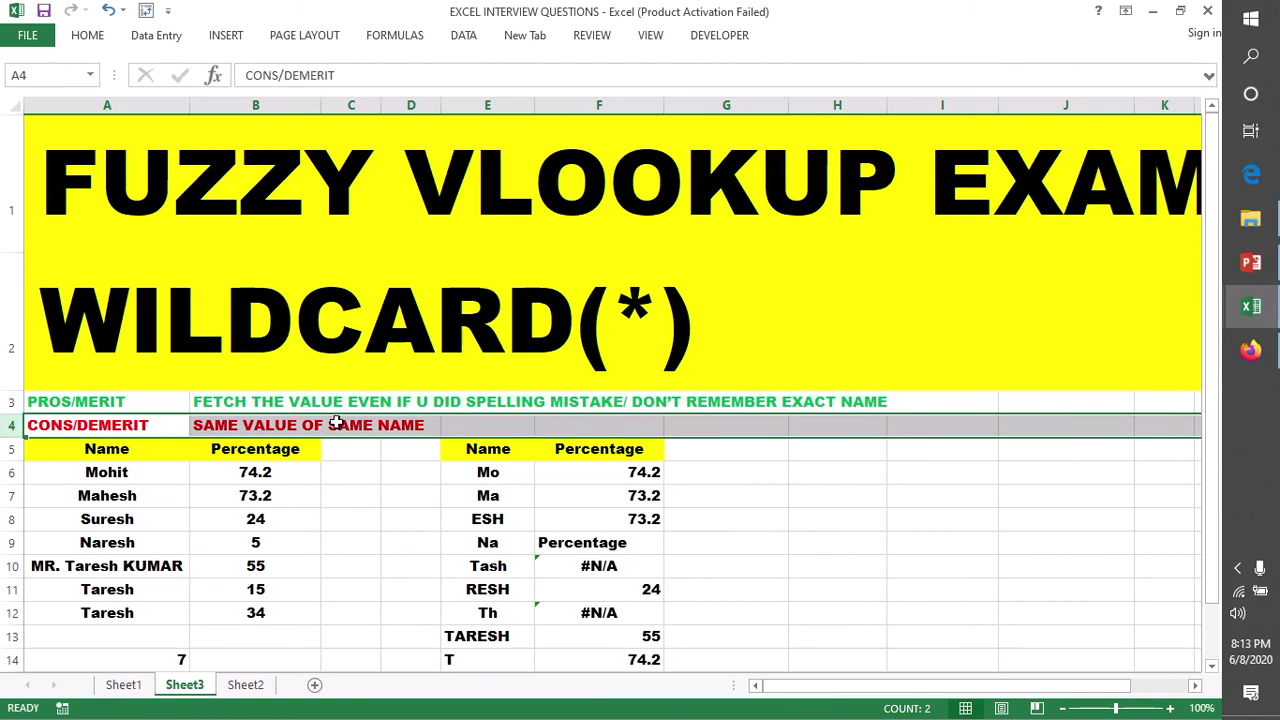
Examine the similar and repeated names in A10:A12 and their percentages in column B
drag(104, 590, 105, 612)
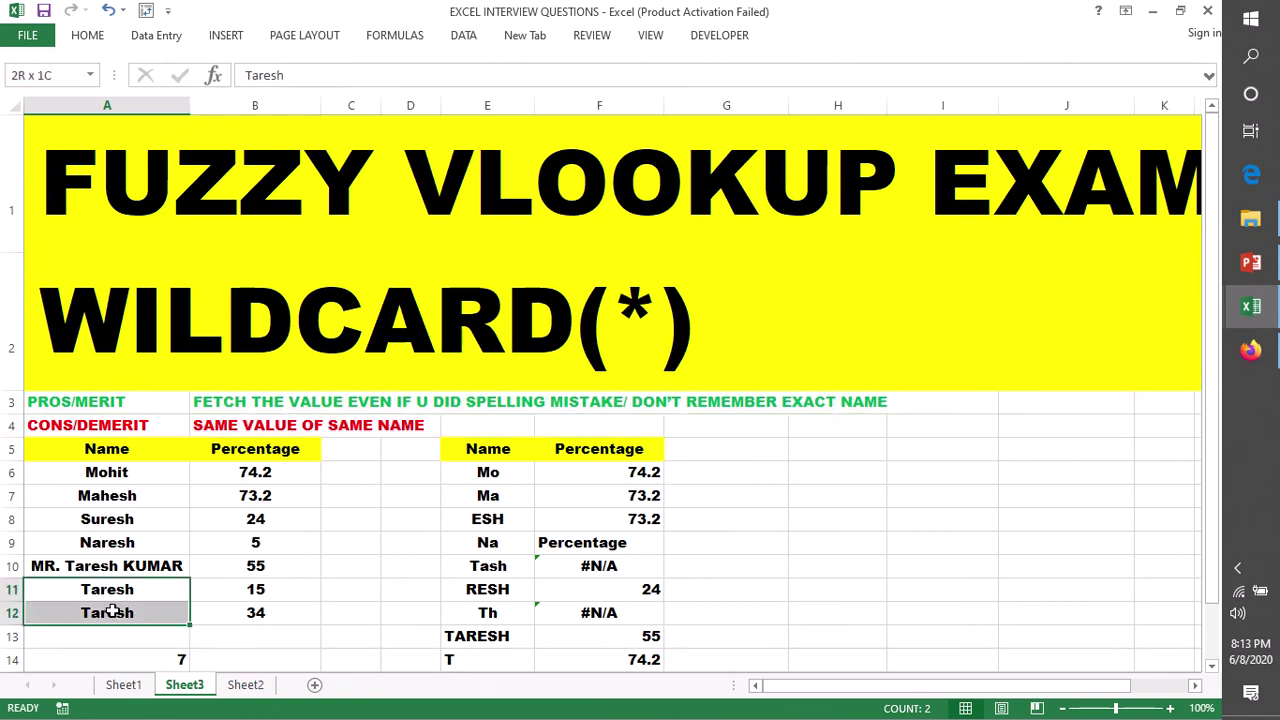
drag(95, 568, 105, 612)
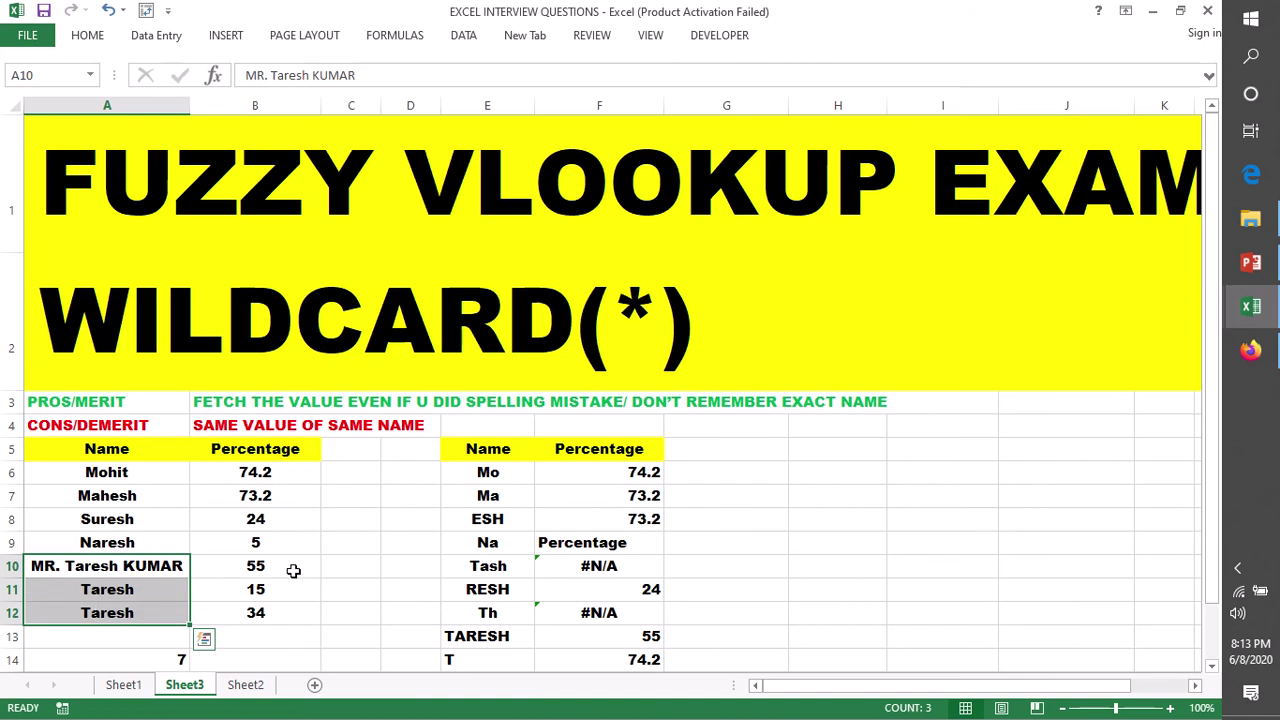
click(103, 564)
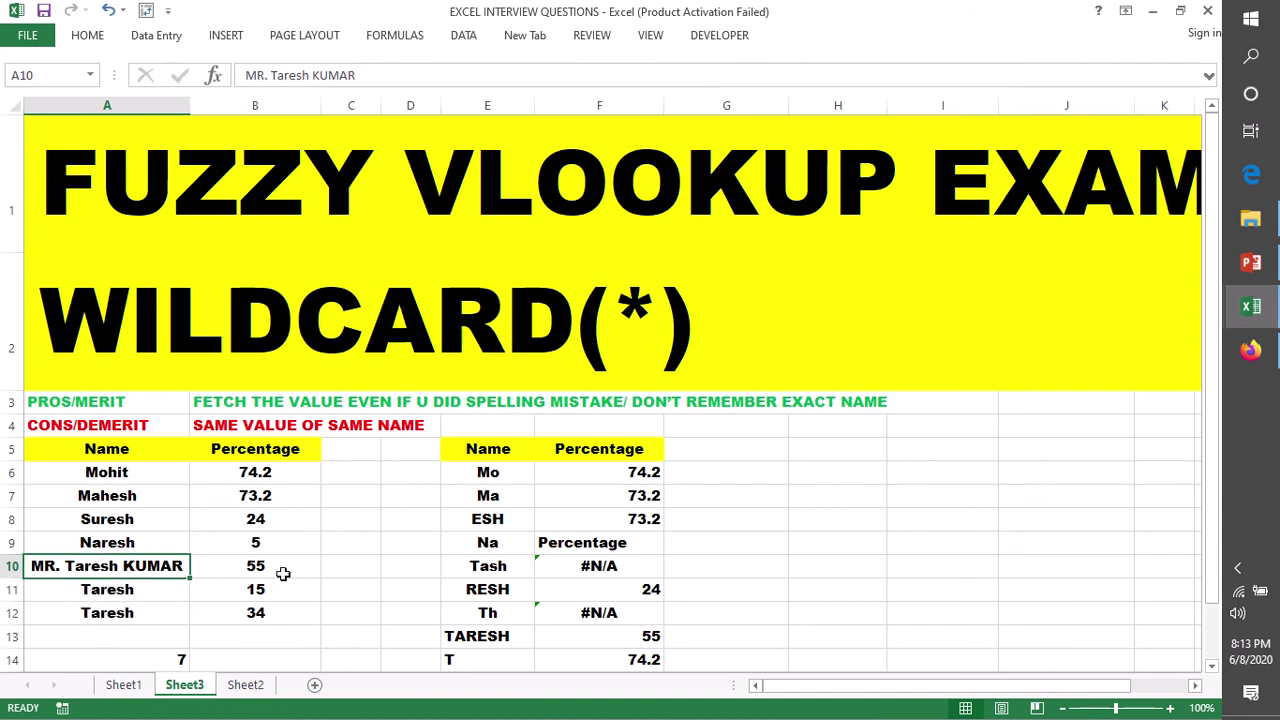
click(279, 566)
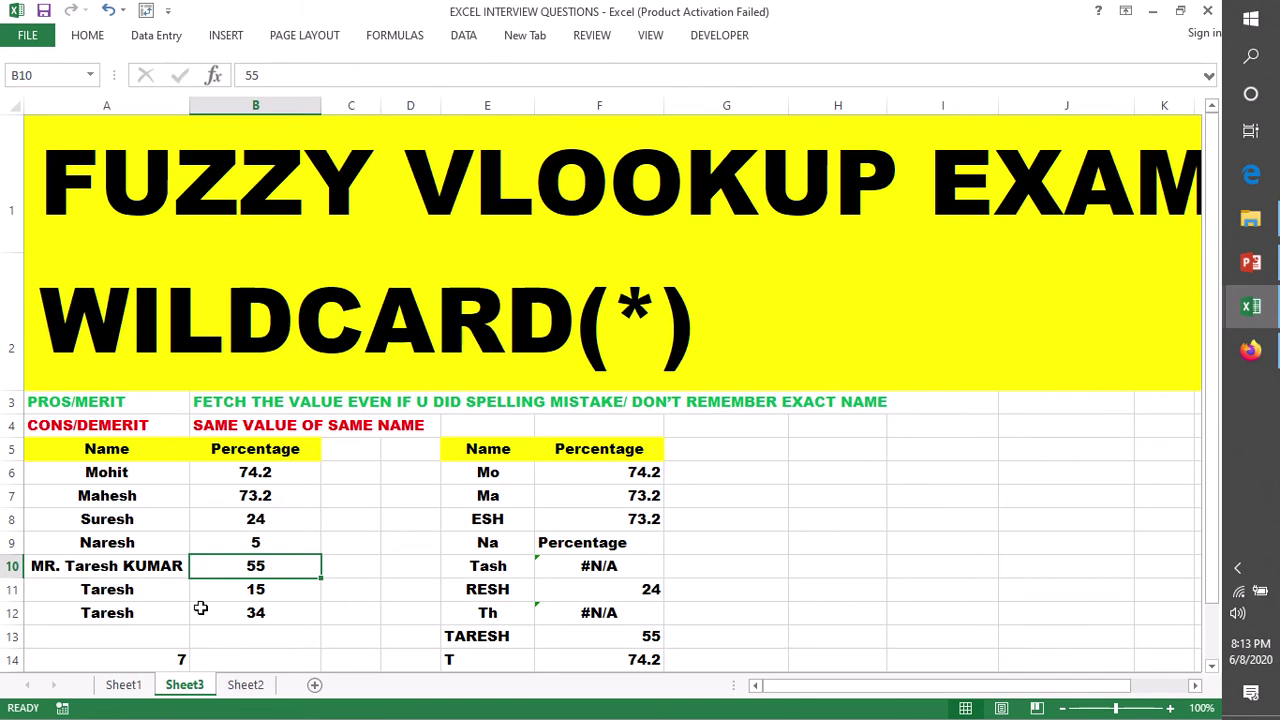
drag(133, 589, 138, 613)
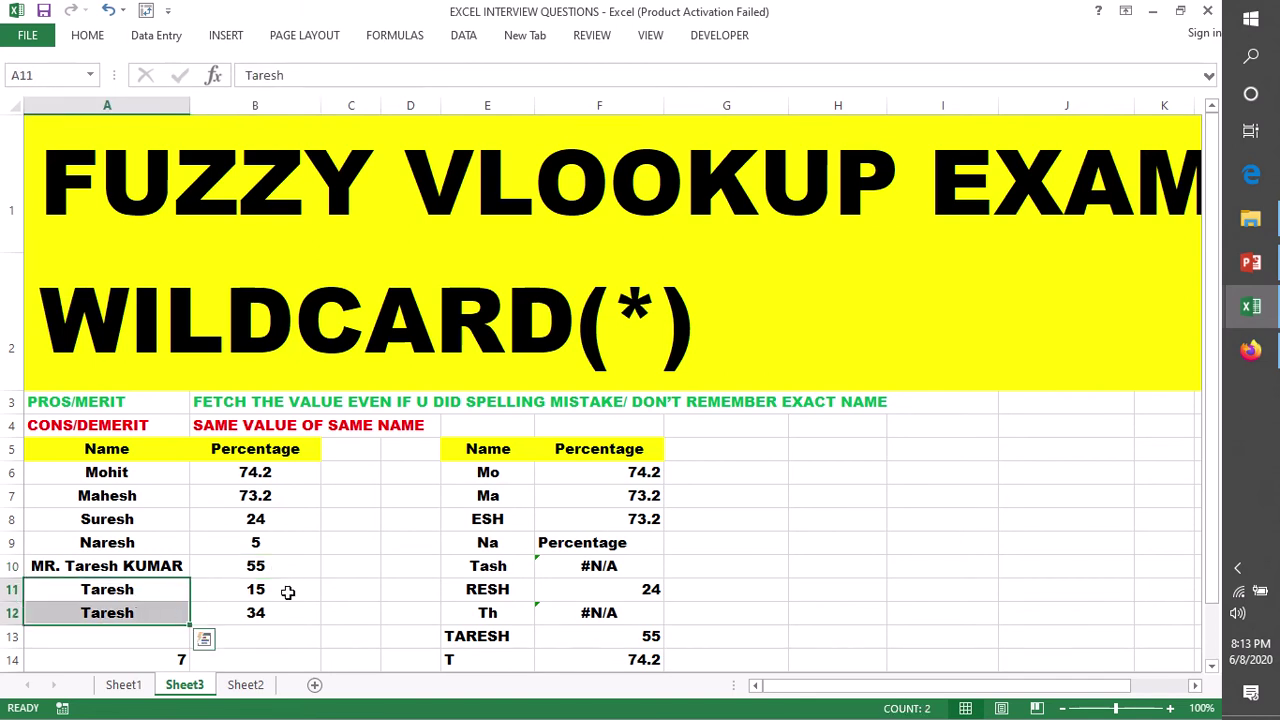
drag(288, 592, 288, 617)
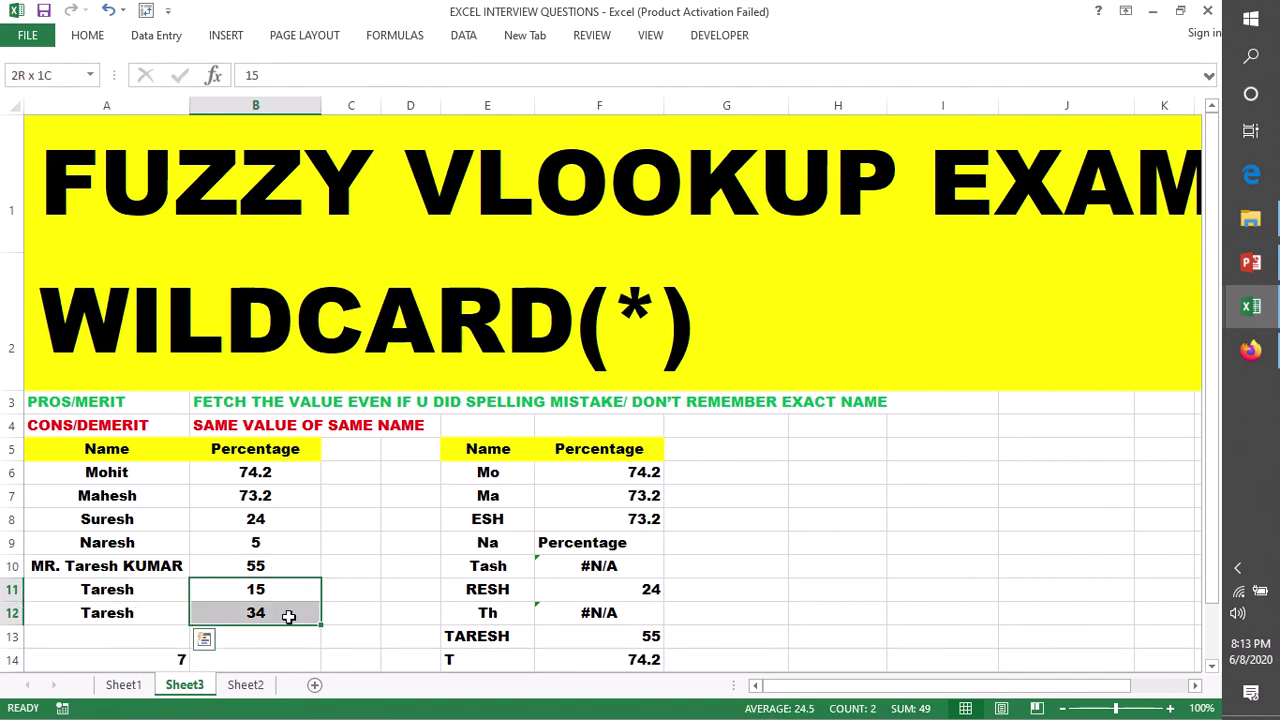
click(118, 566)
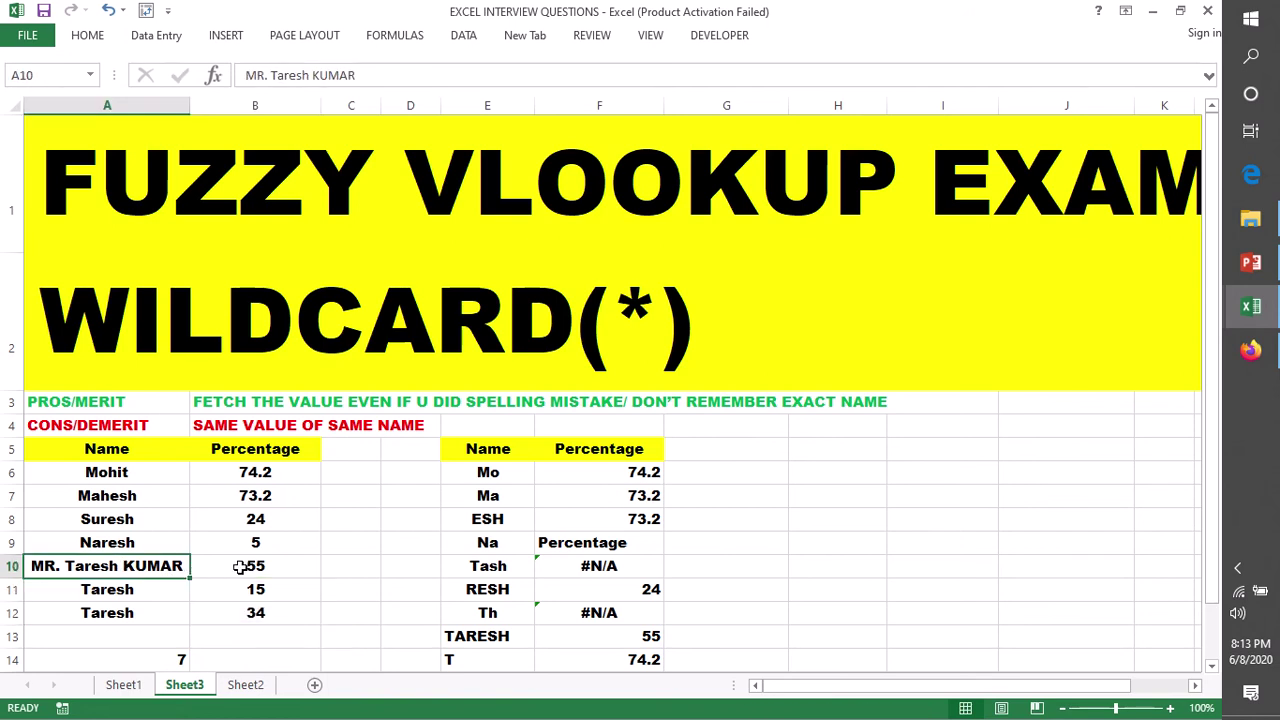
click(238, 566)
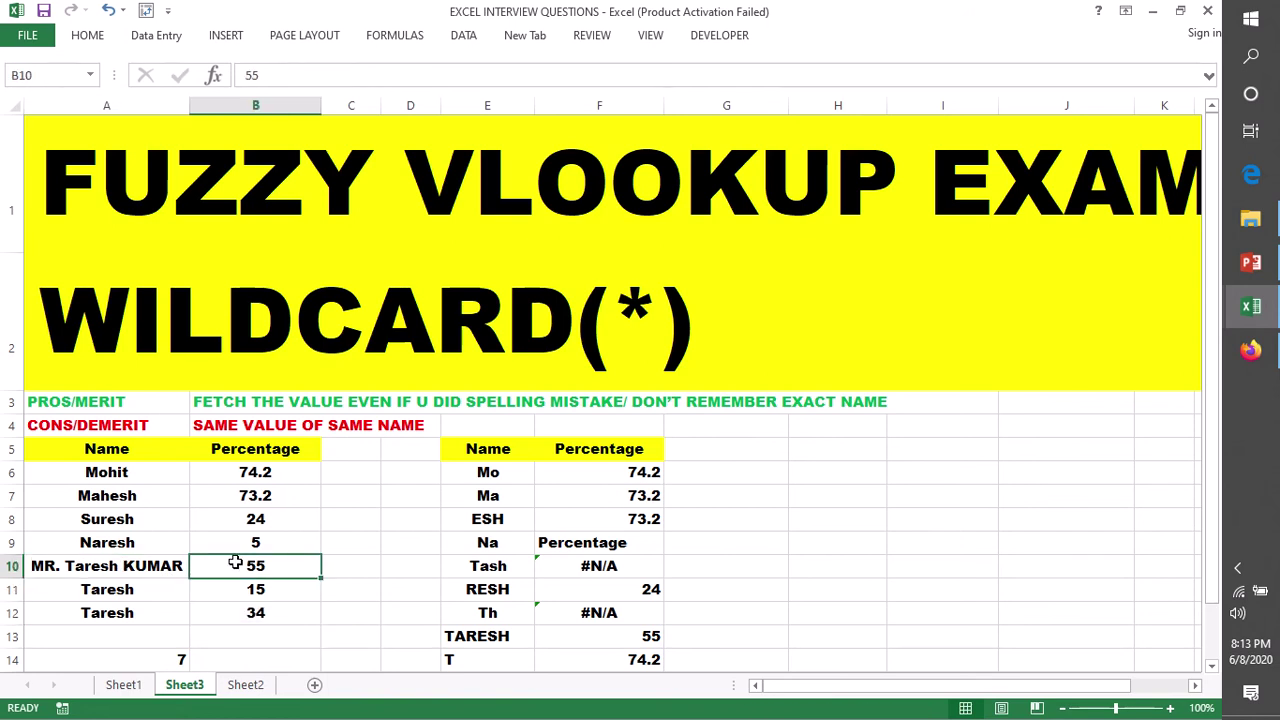
click(128, 589)
click(256, 566)
Append a space and the number 1 to the repeated name in cell A11
click(150, 589)
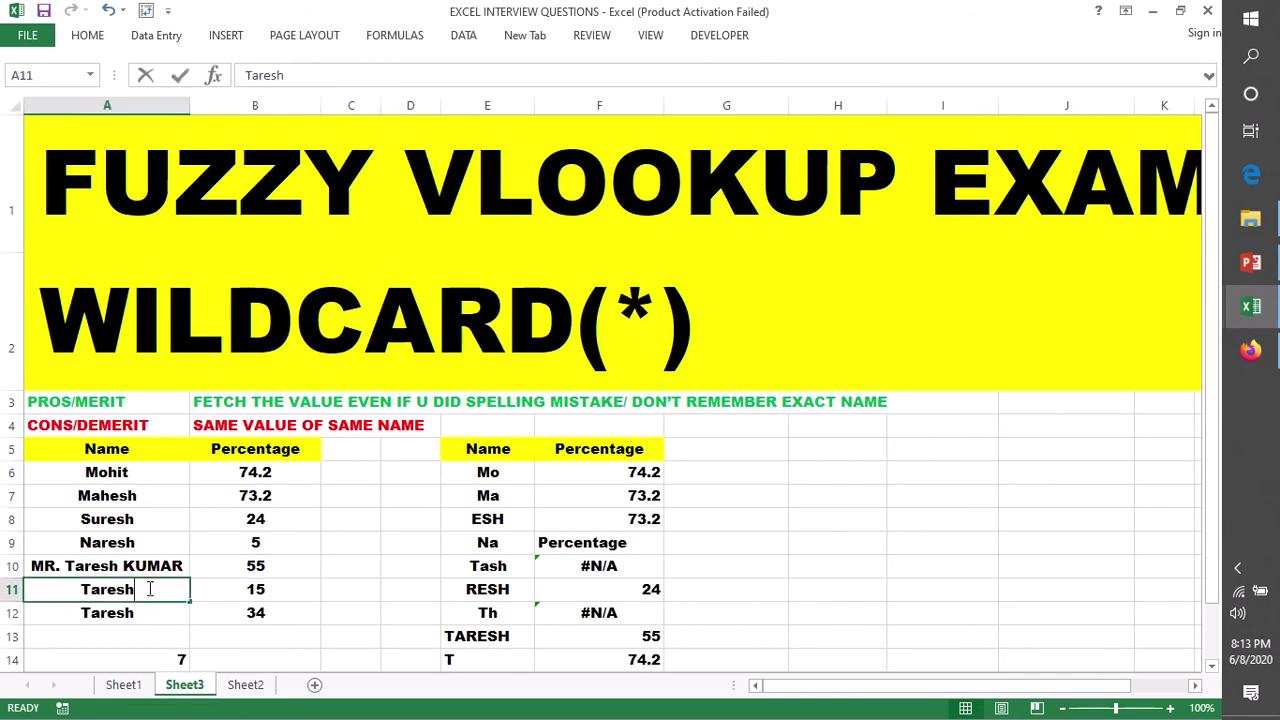
double_click(150, 589)
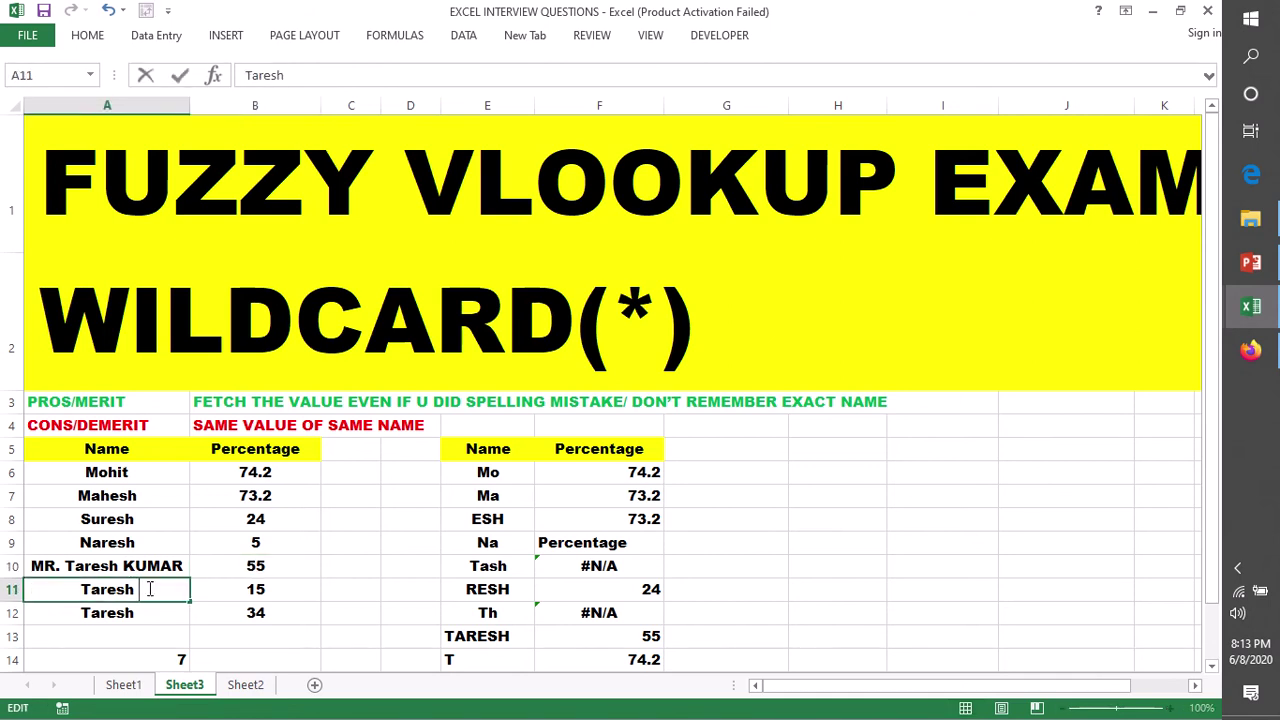
text(1)
click(341, 567)
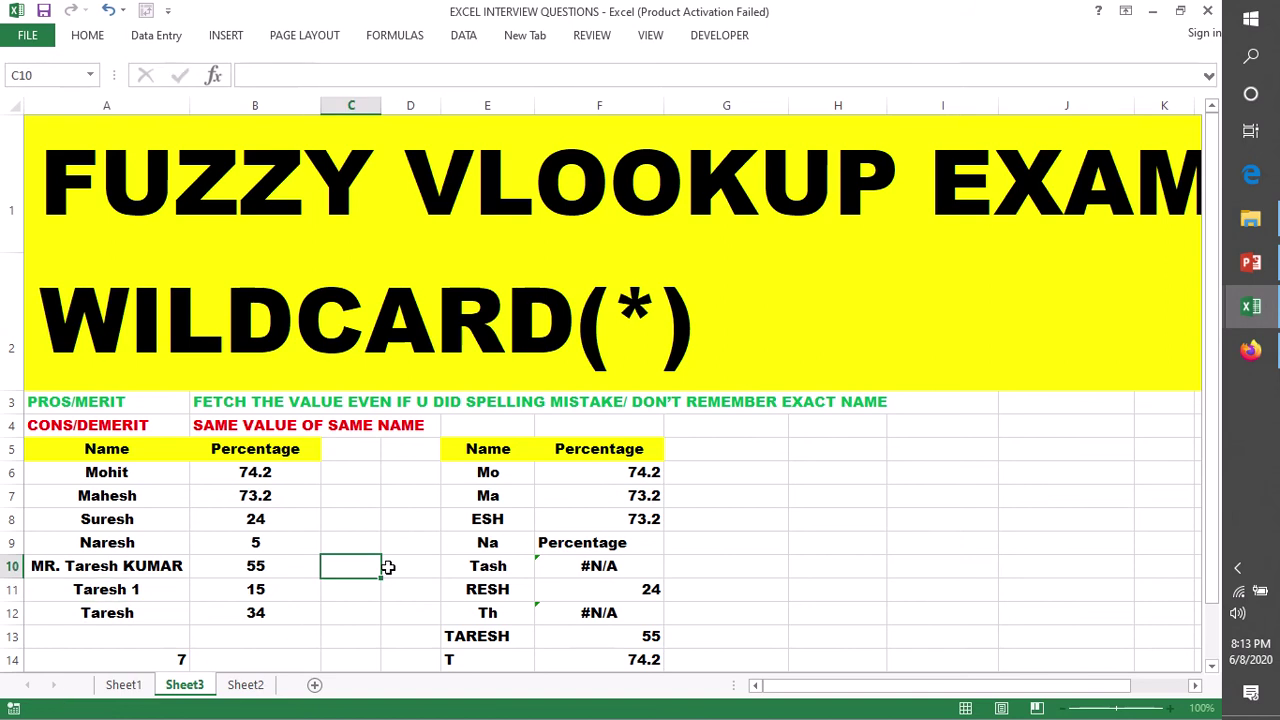
click(844, 517)
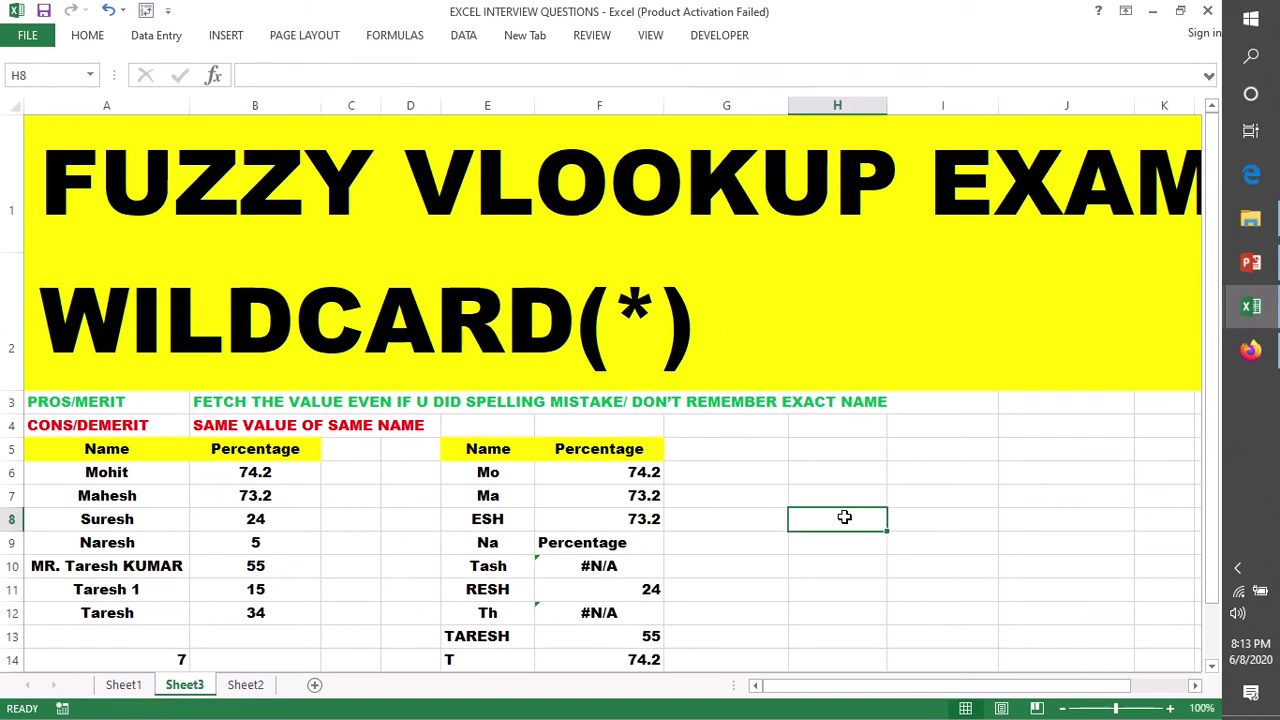
Remove the 1 from the end of the name in cell A11
click(107, 589)
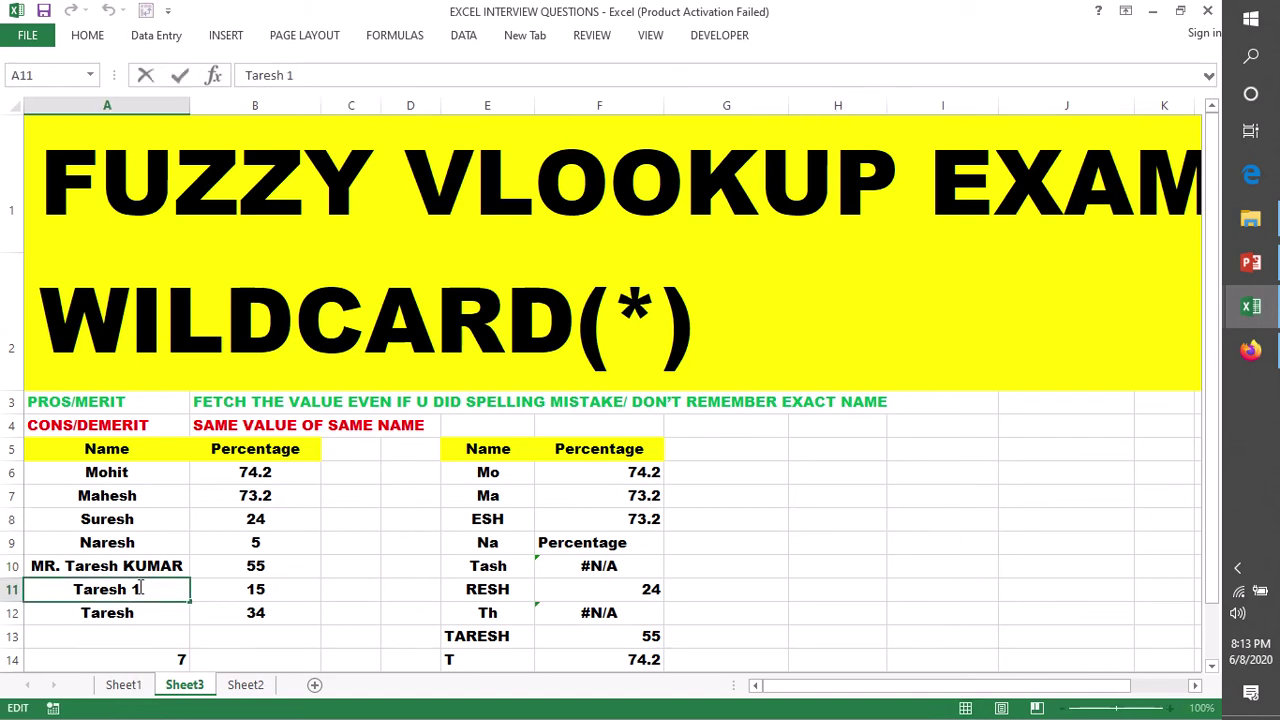
double_click(134, 589)
click(134, 592)
double_click(134, 592)
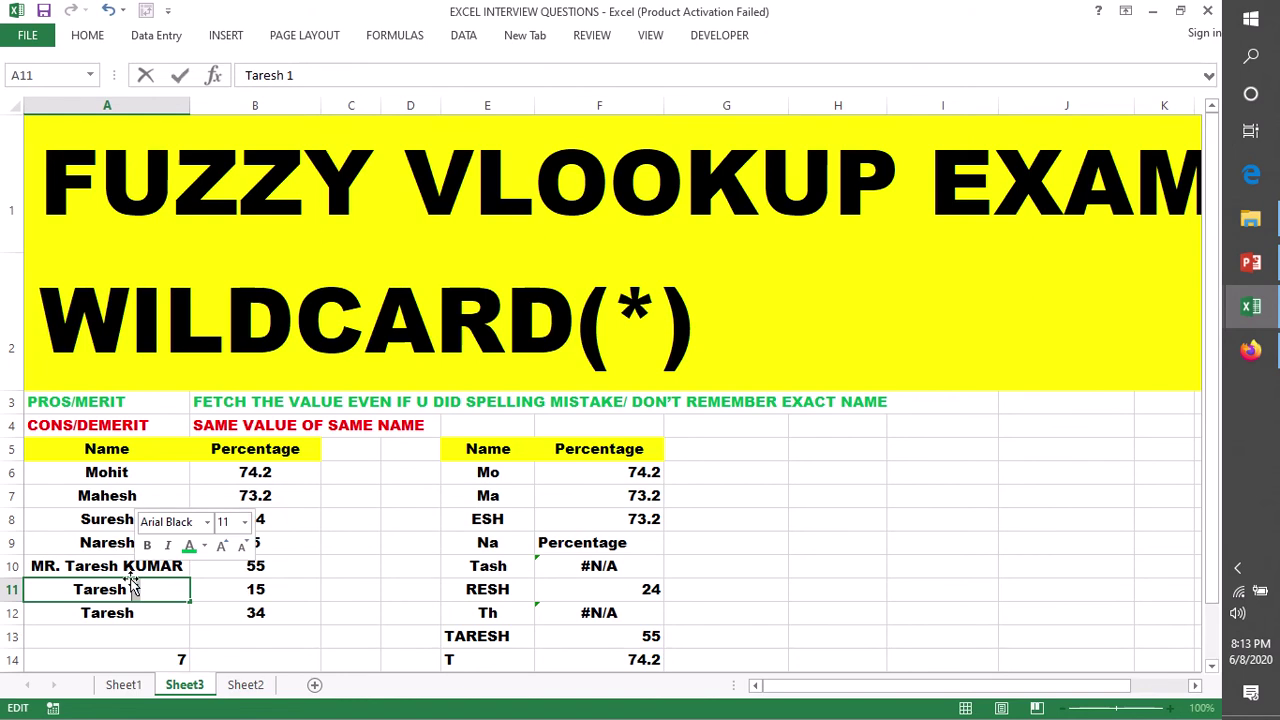
key(BackSpace)
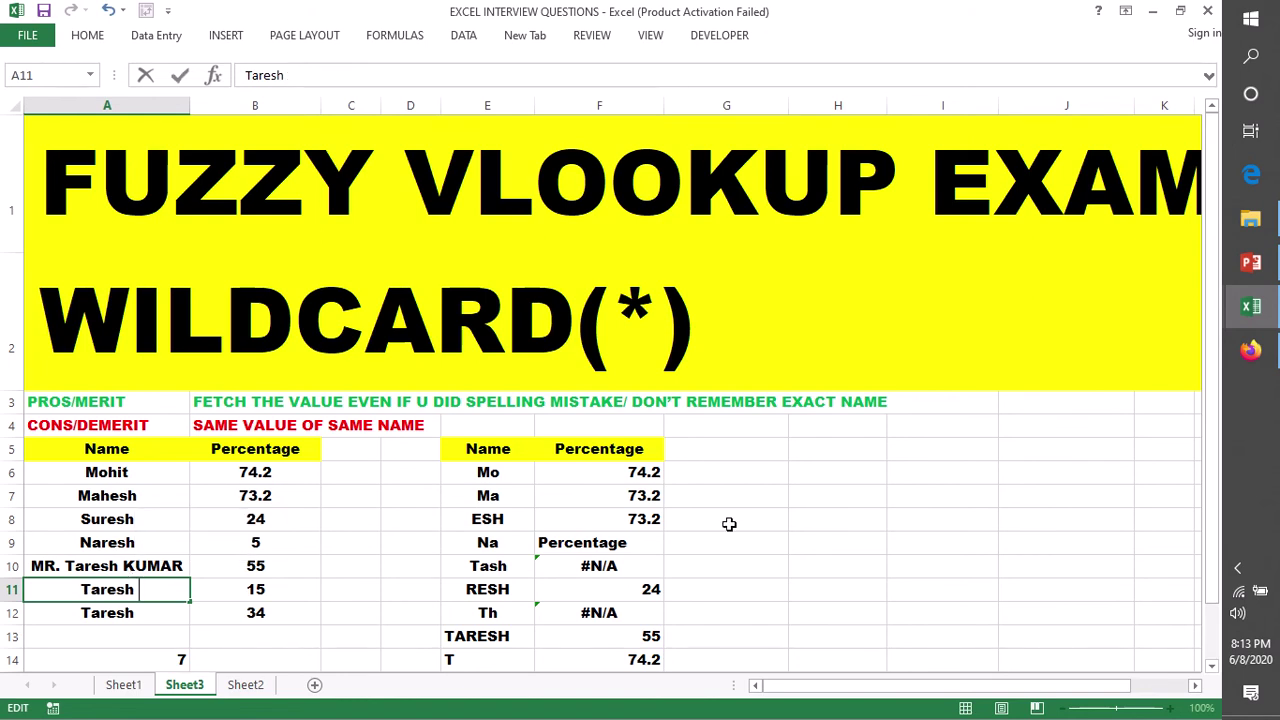
click(729, 524)
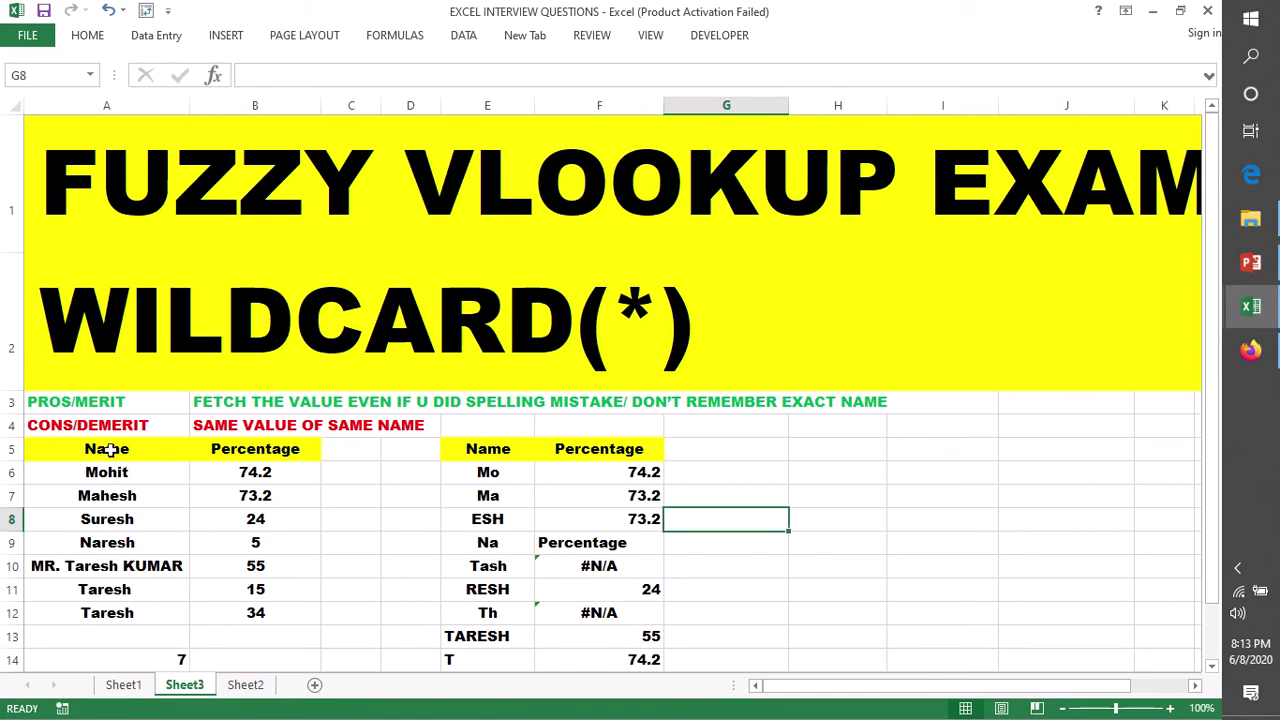
Copy the Name column with its header from A5:A12 to the range starting at H5
drag(103, 450, 123, 612)
key(ctrl+c)
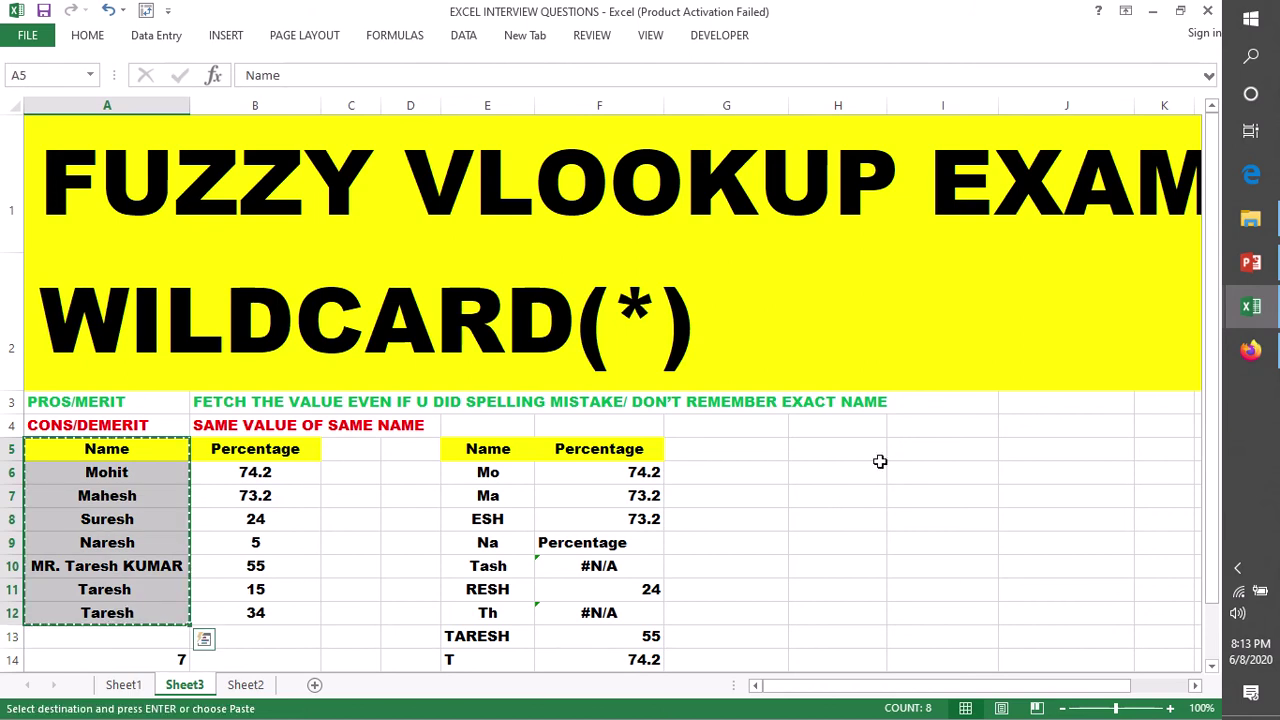
click(833, 454)
key(ctrl+v)
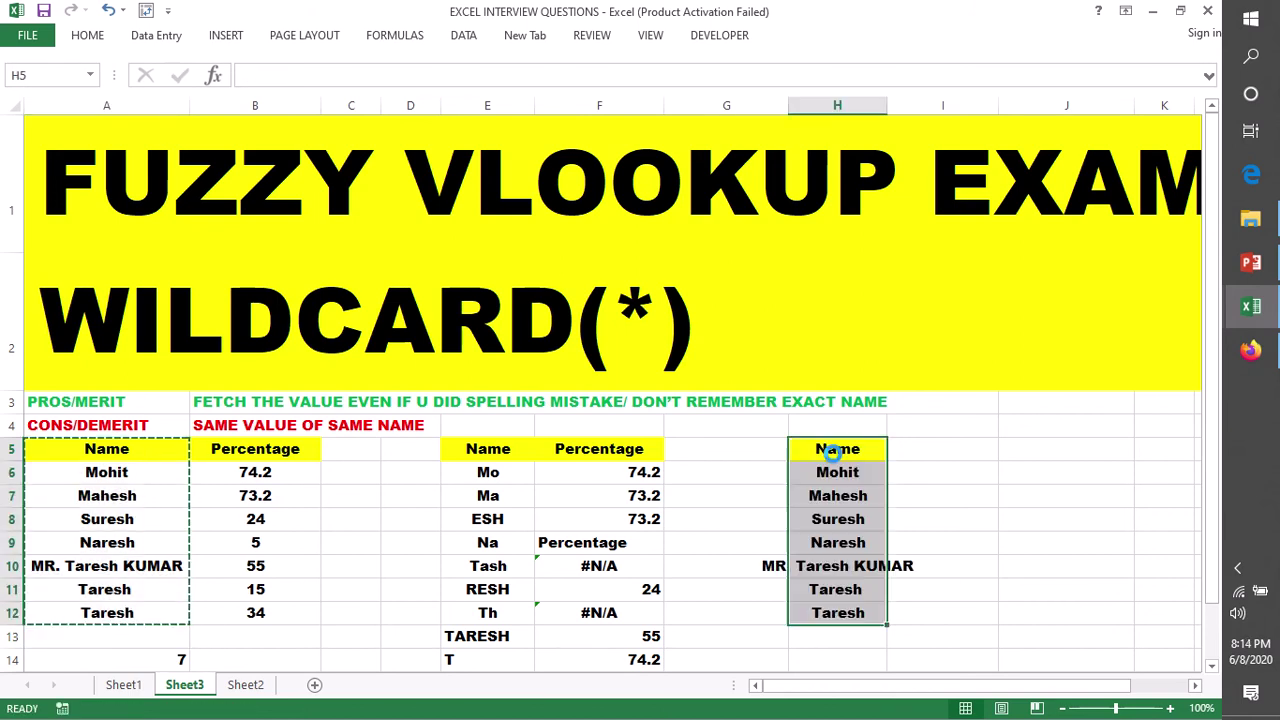
Enter the exact-match formula =VLOOKUP(H6,$A$5:$B$12,2,0) in cell I6, beside the first copied name
click(903, 471)
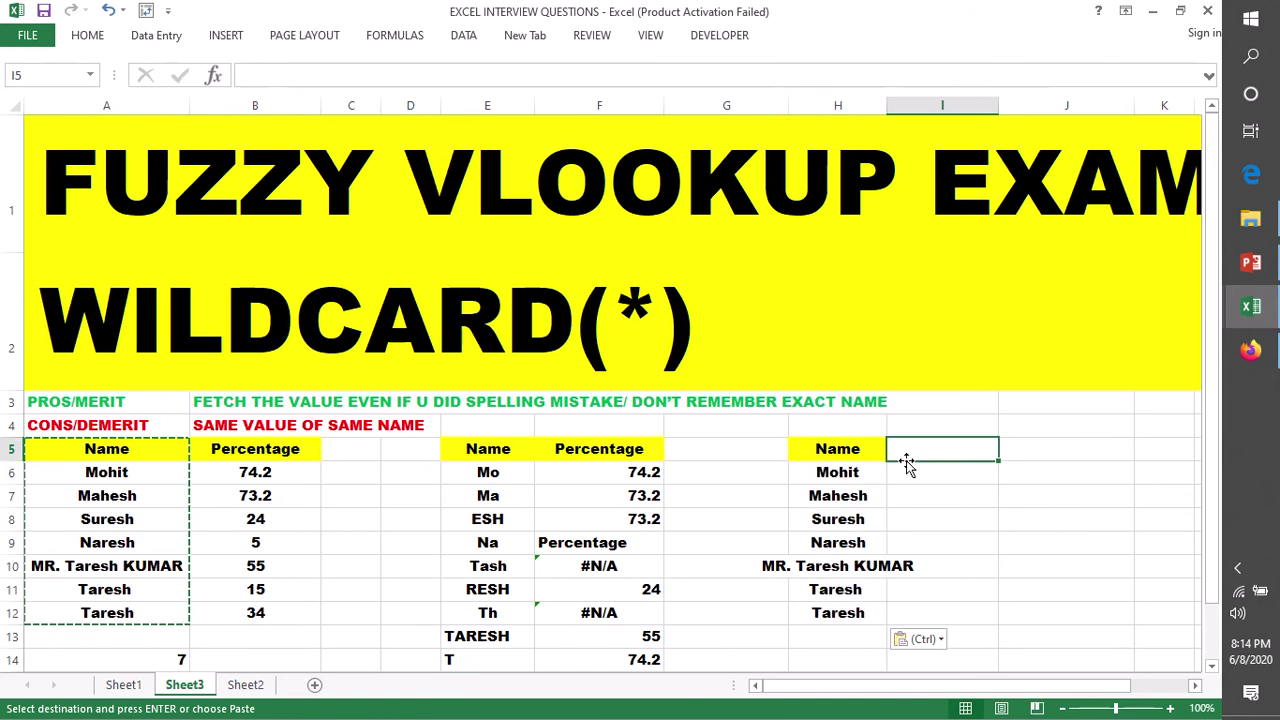
double_click(903, 474)
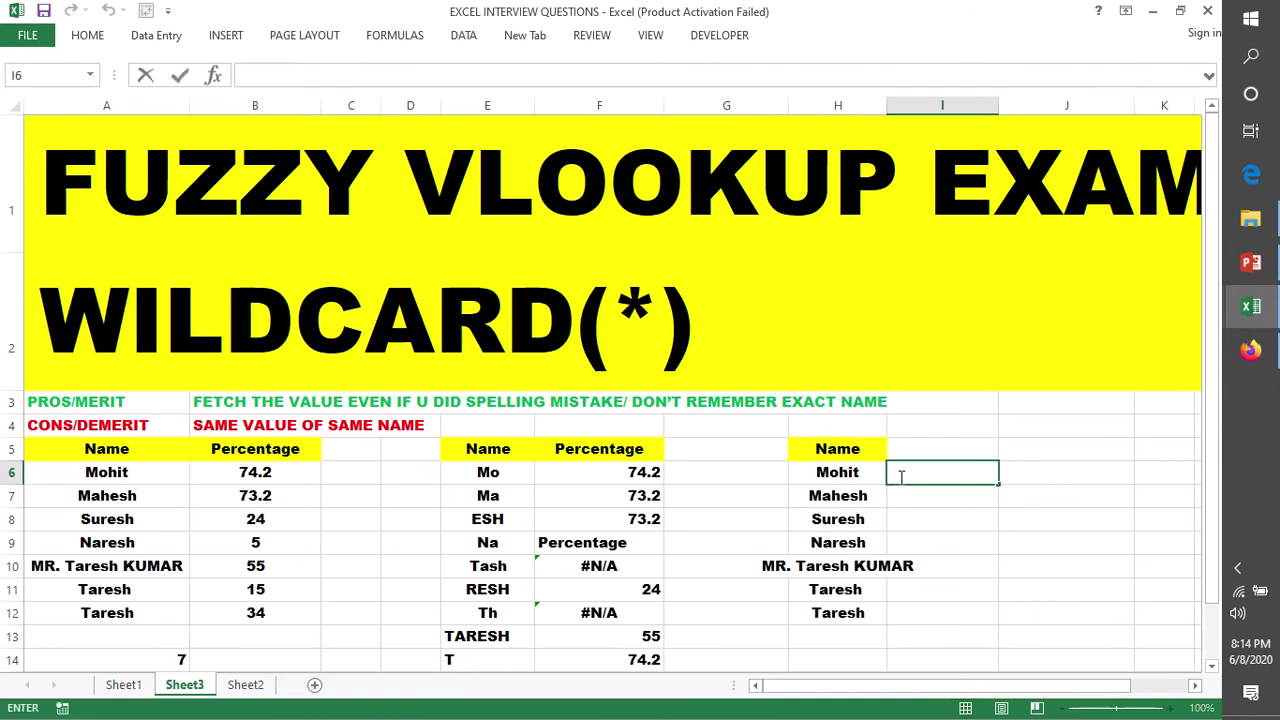
text(=vloo)
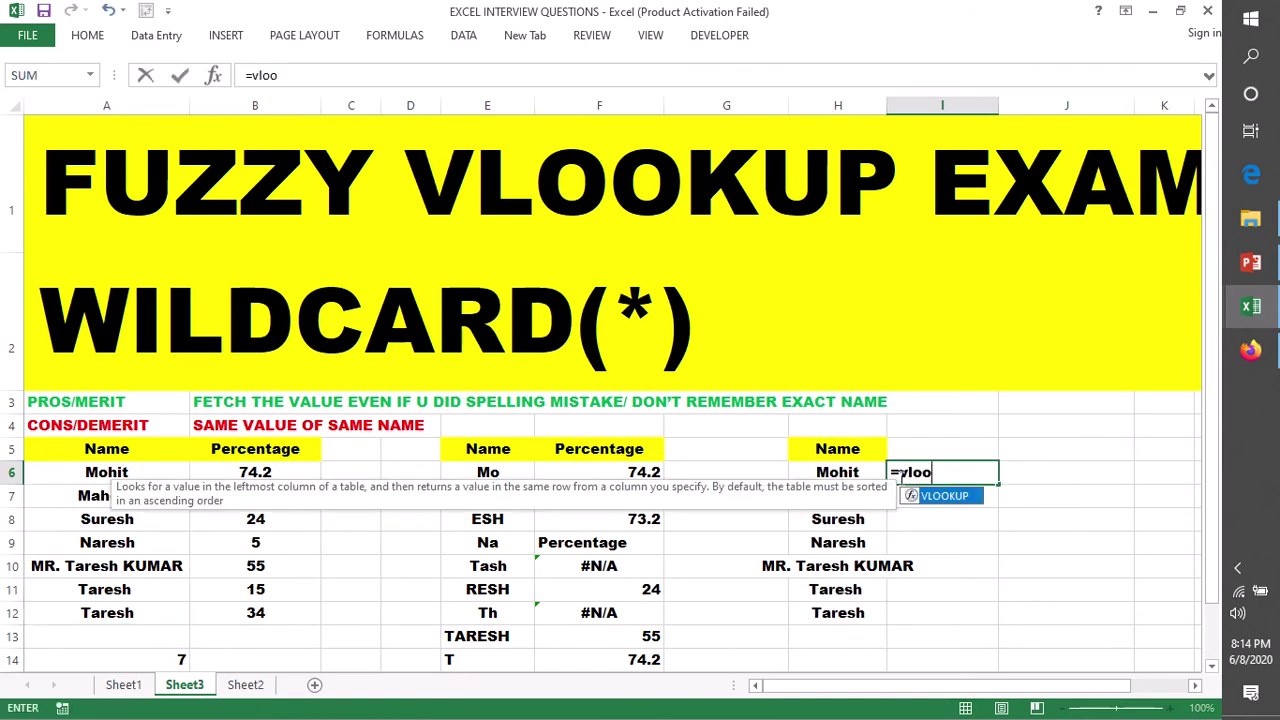
key(Tab)
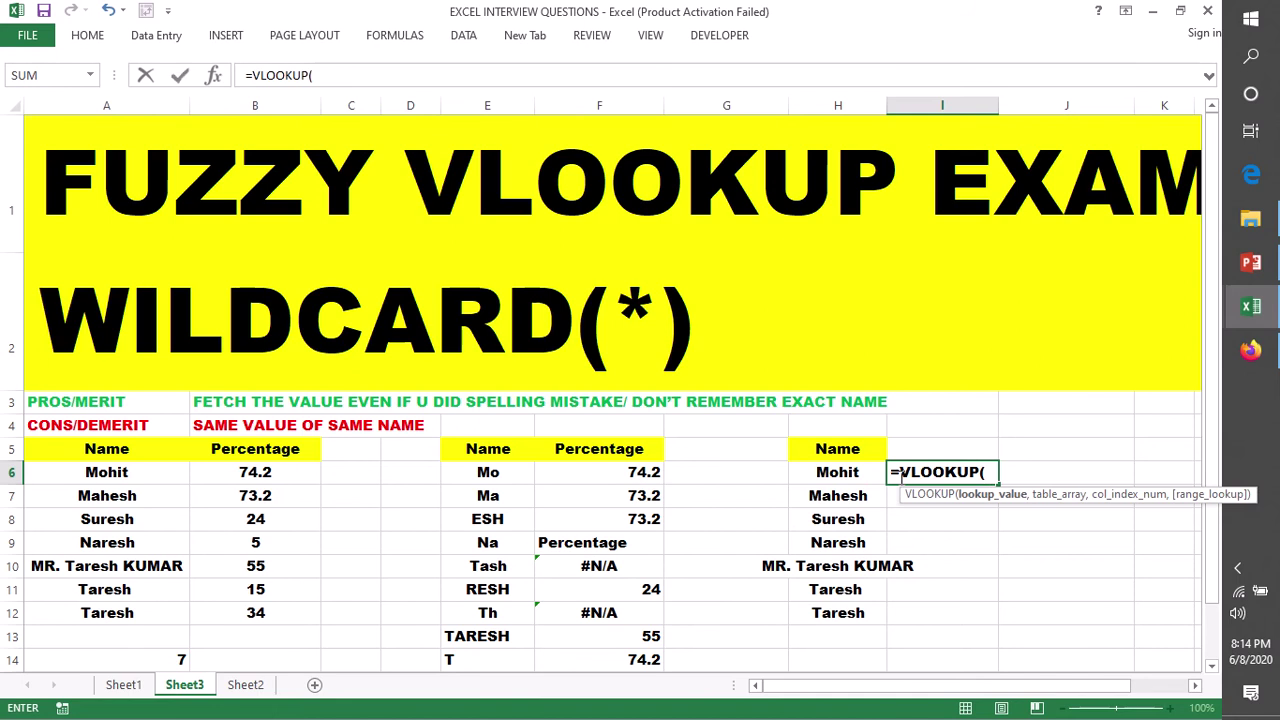
click(826, 474)
text(,)
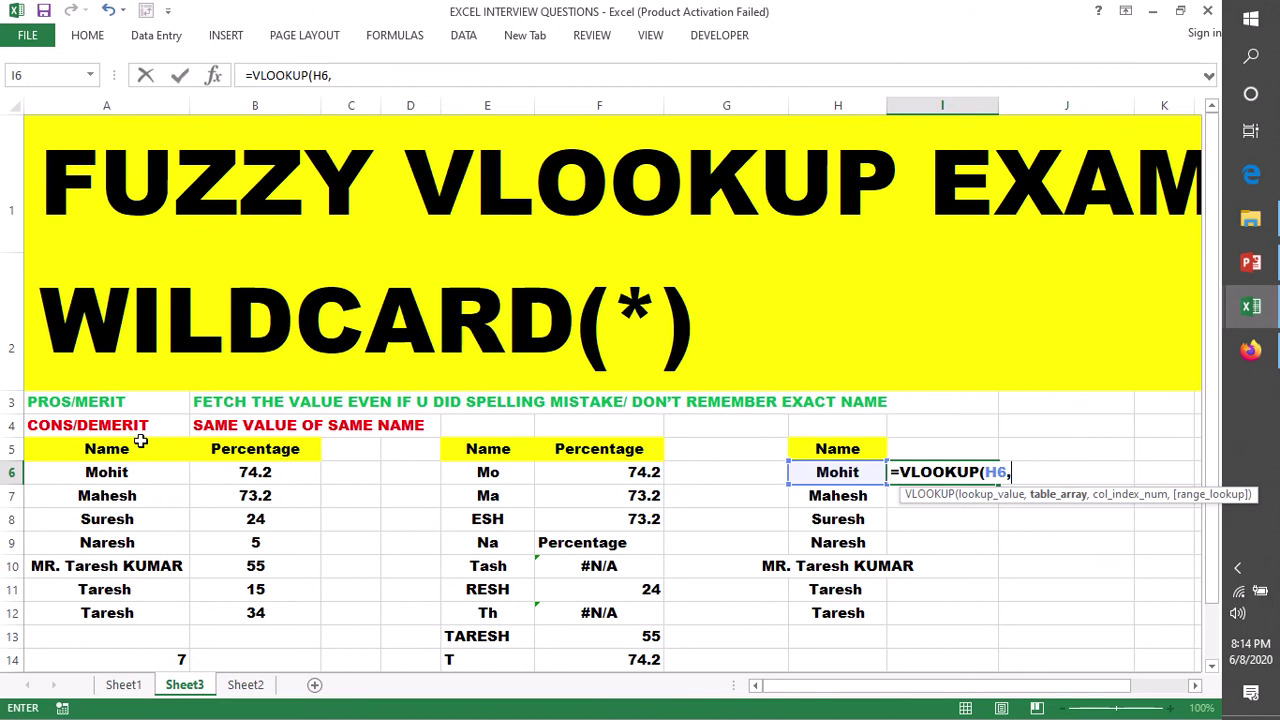
drag(72, 454, 289, 620)
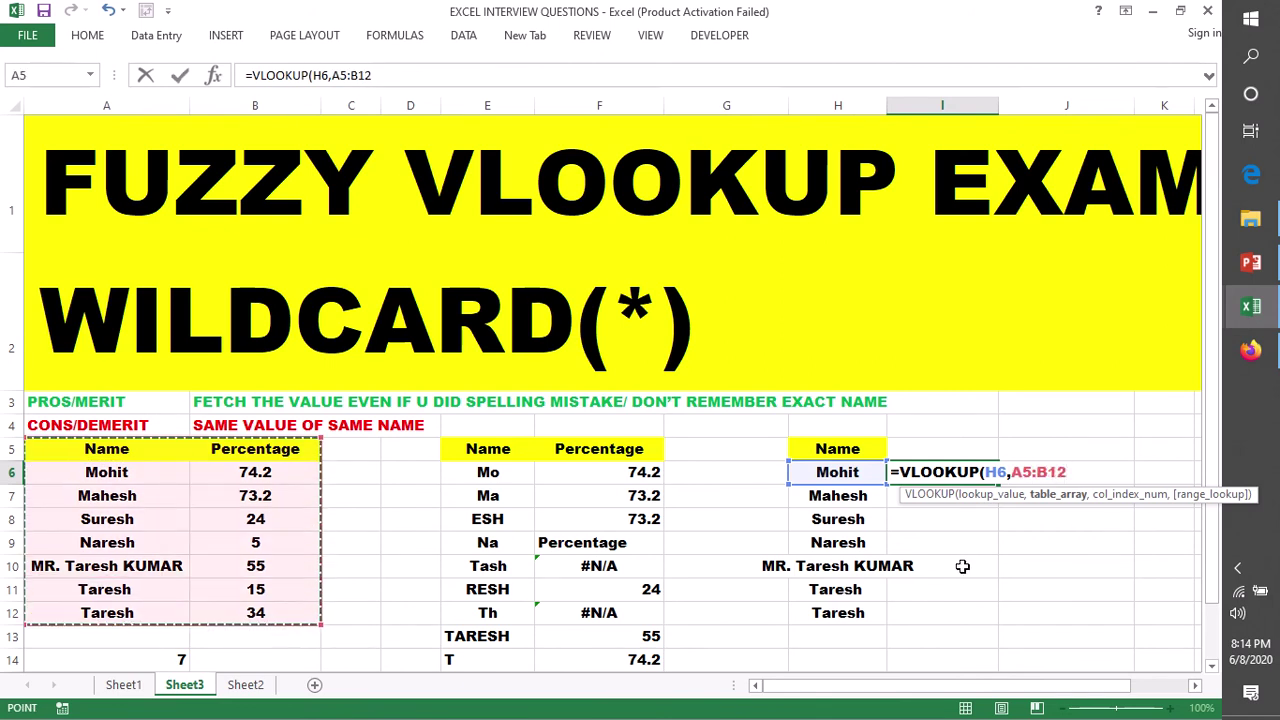
key(F4)
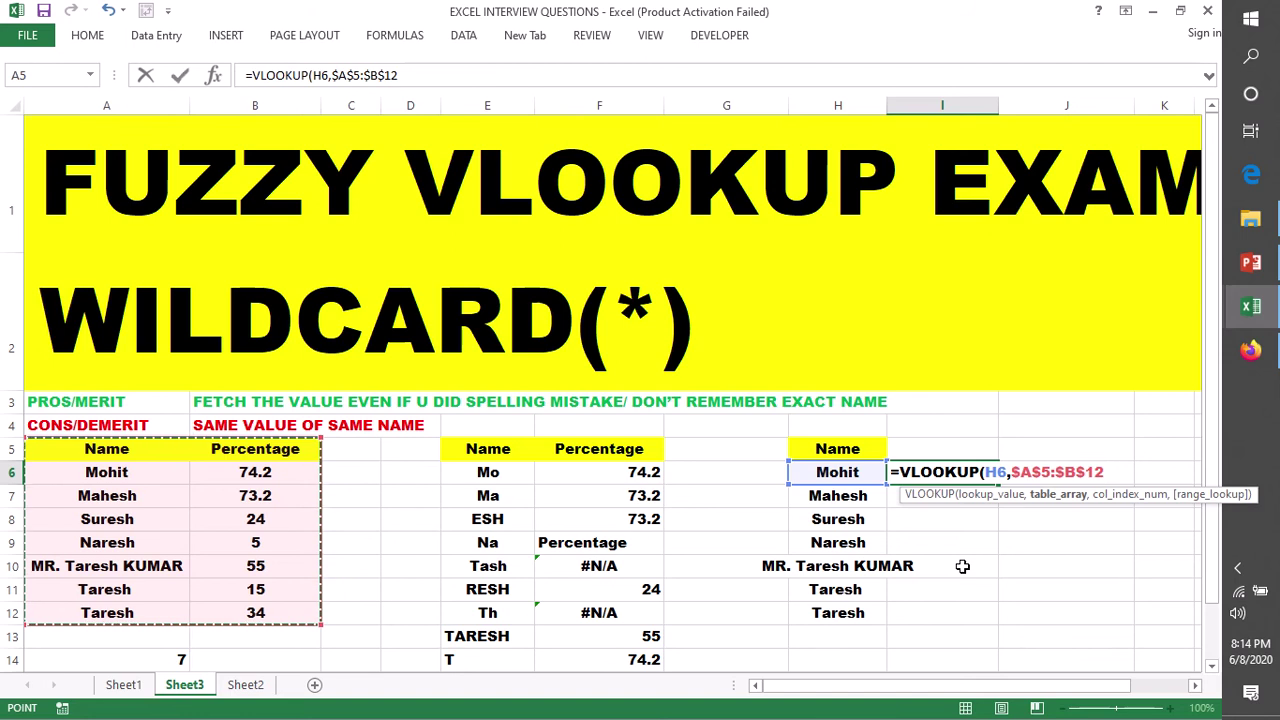
text(,)
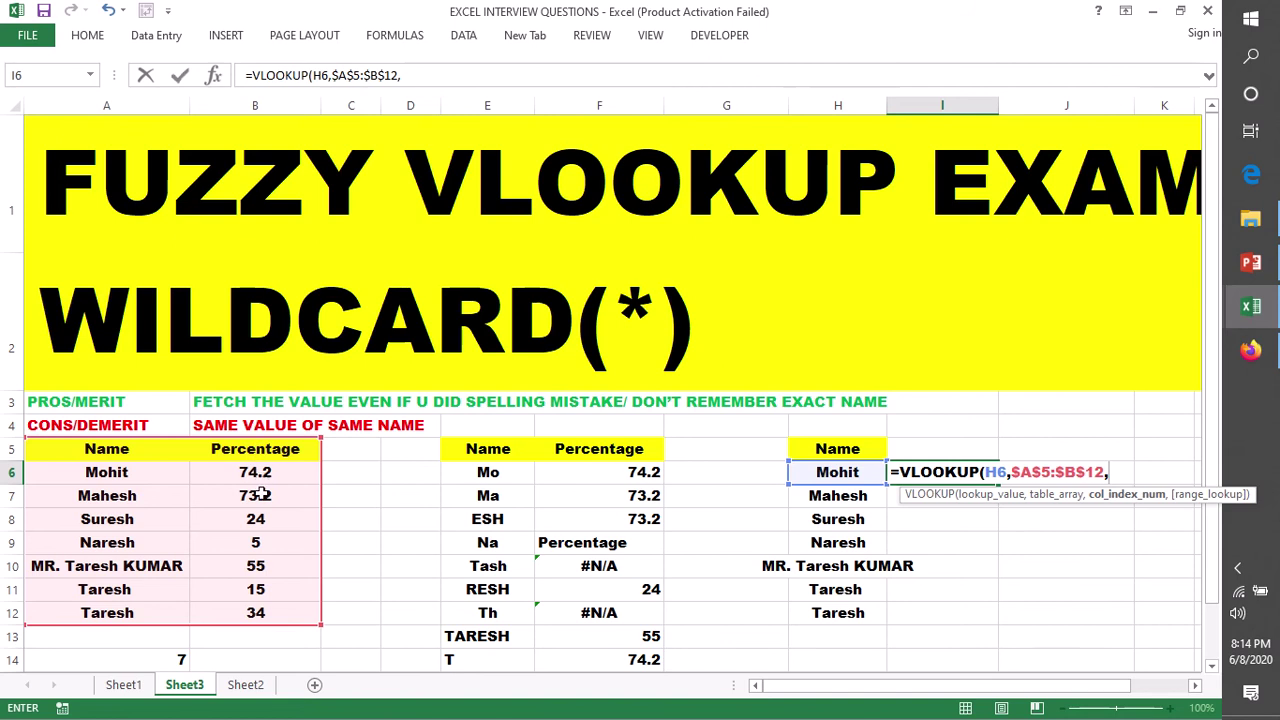
text(2,0)
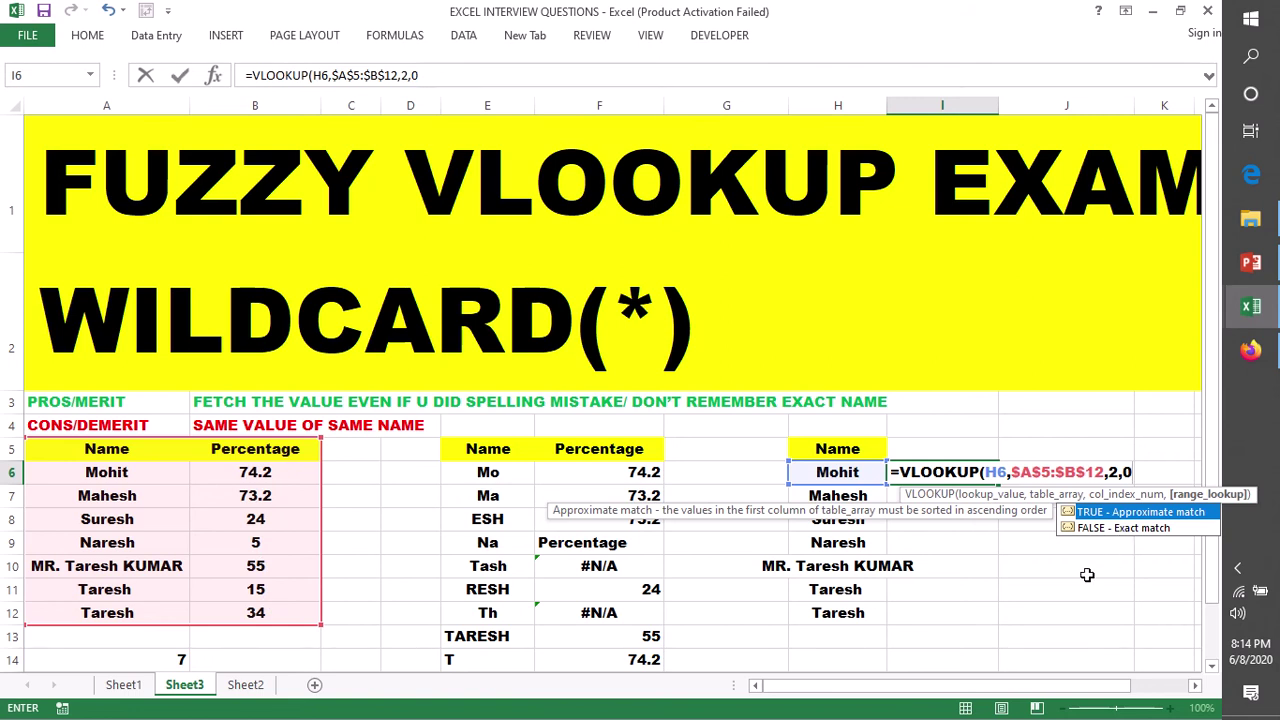
text())
key(Return)
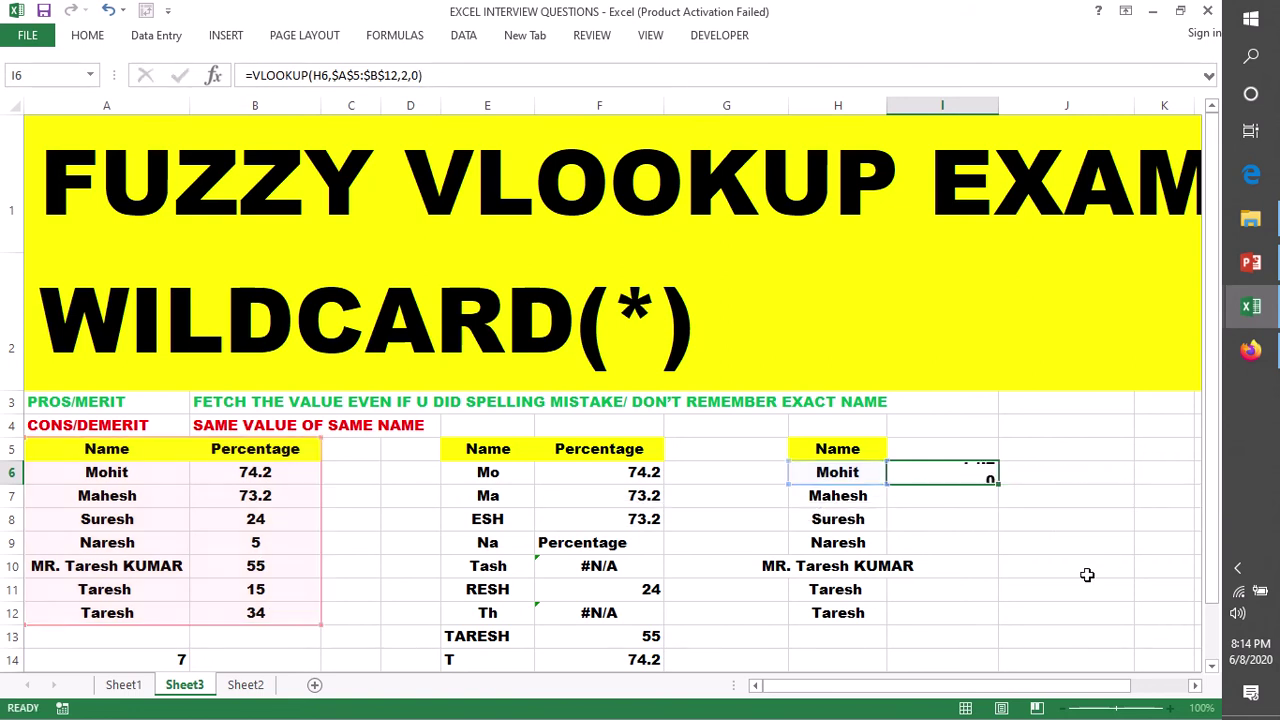
Fill the exact-match VLOOKUP formula from I6 down to I12 for all the copied names
click(988, 474)
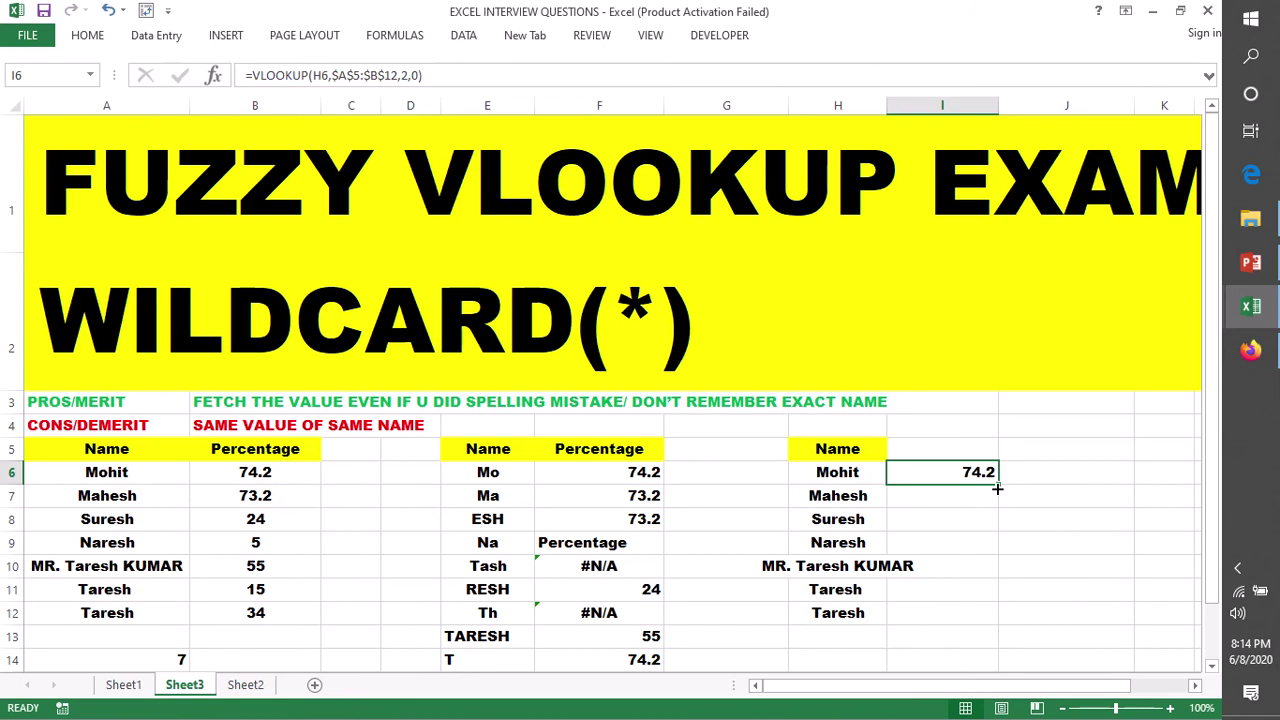
double_click(998, 484)
click(1044, 597)
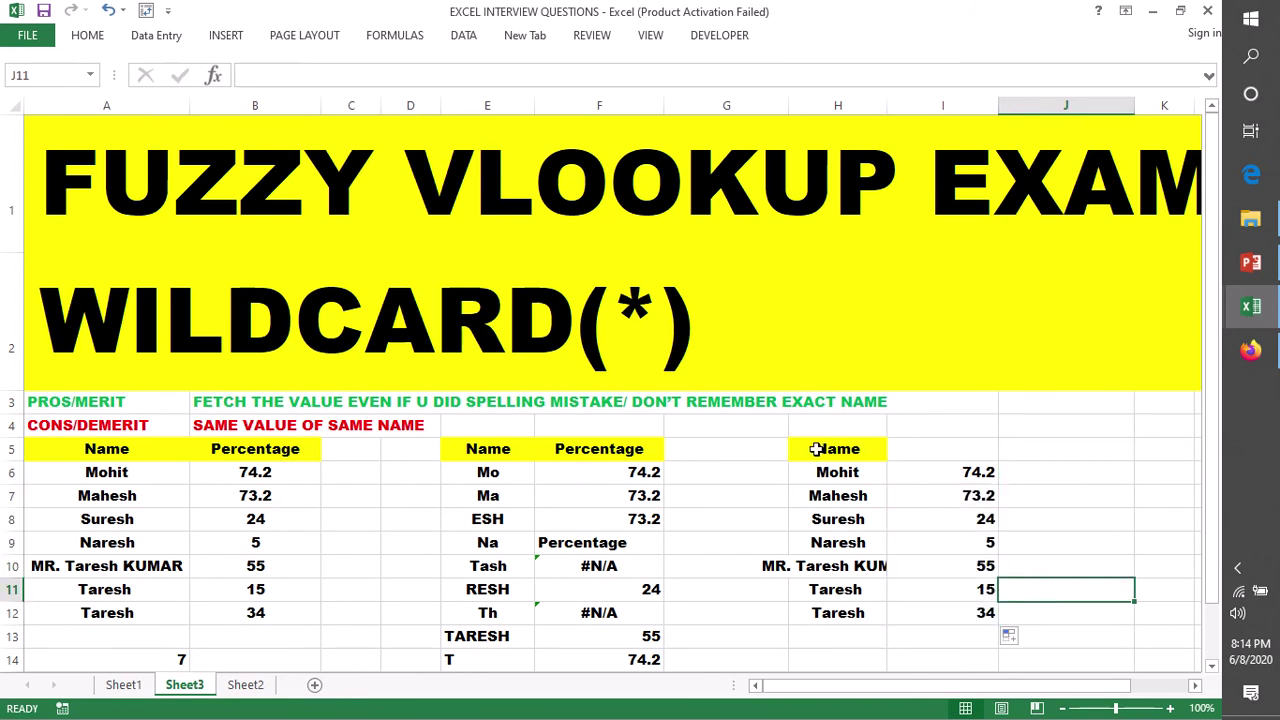
drag(815, 449, 988, 614)
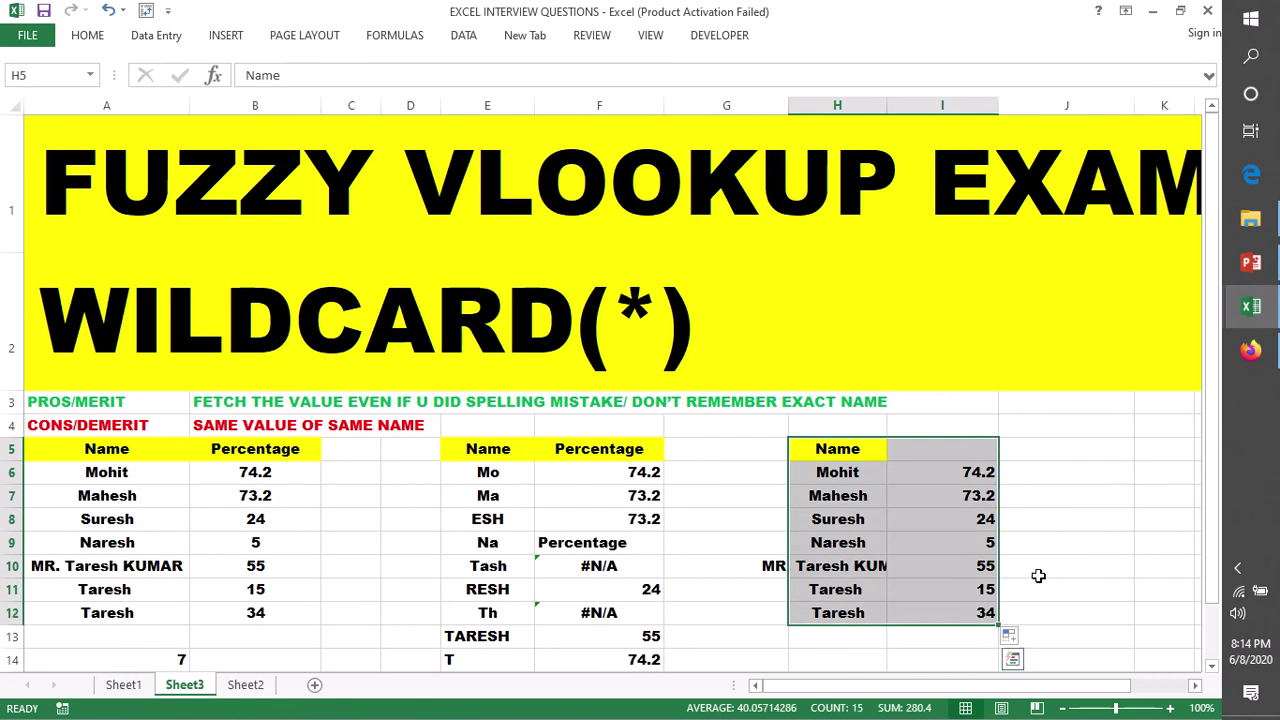
click(1078, 536)
Shorten the copied names to their first two letters: Mo in cell H6 and Ma in cell H7
click(857, 476)
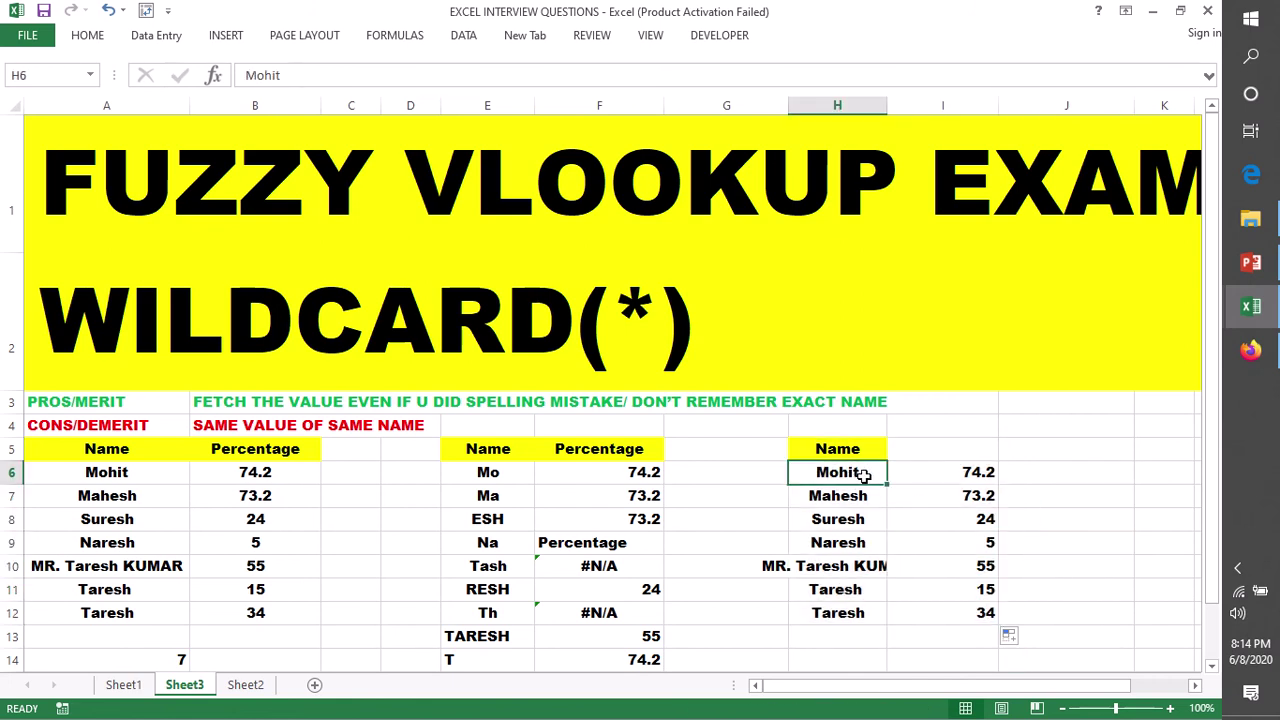
double_click(857, 476)
drag(857, 476, 838, 474)
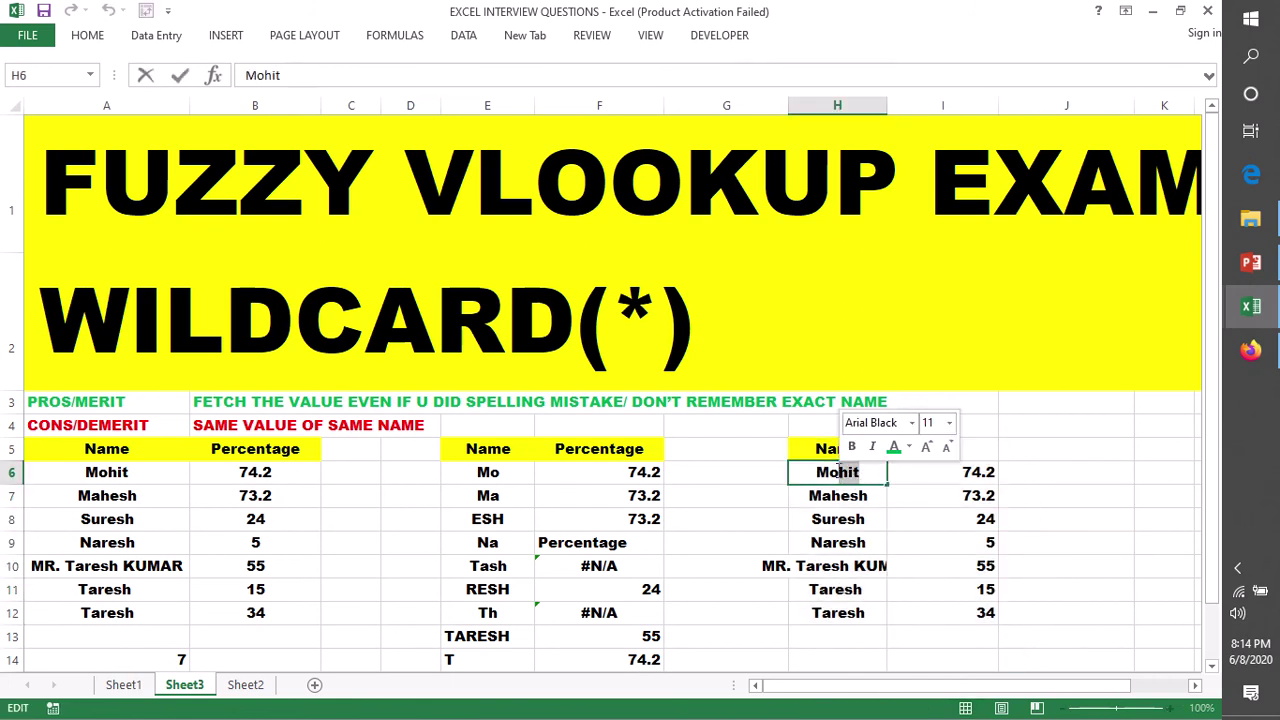
key(BackSpace)
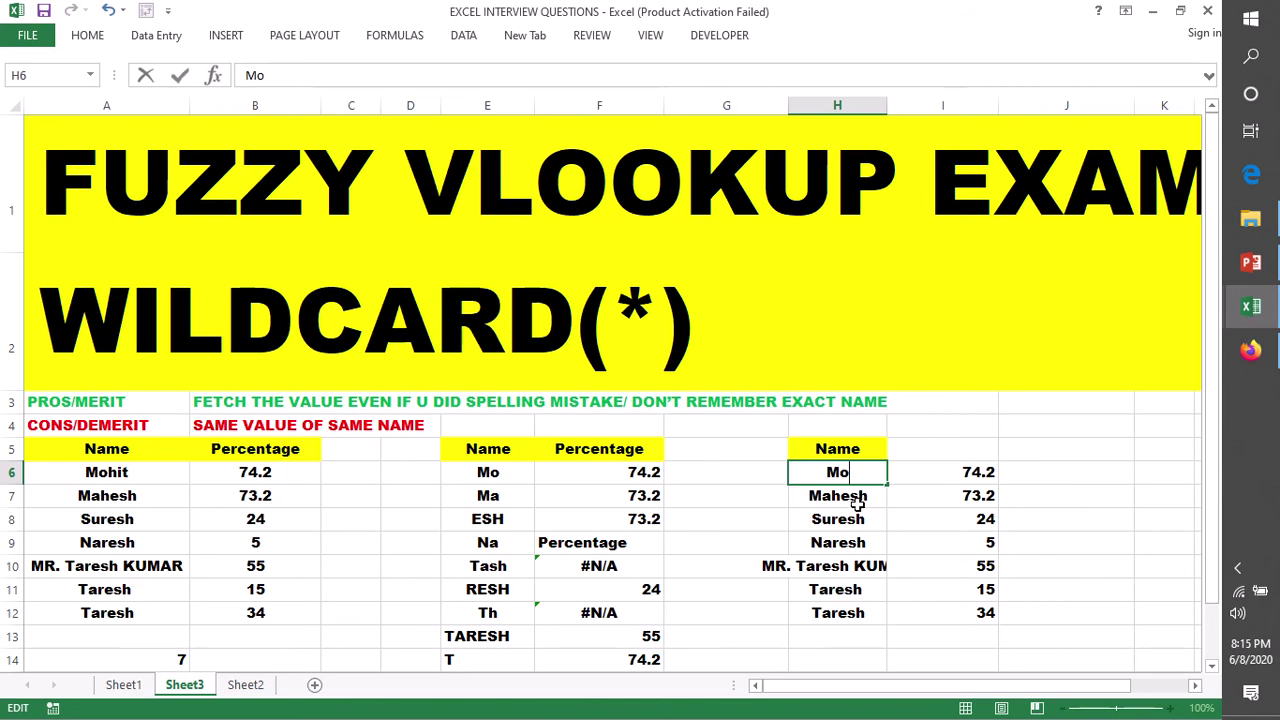
click(853, 493)
double_click(870, 497)
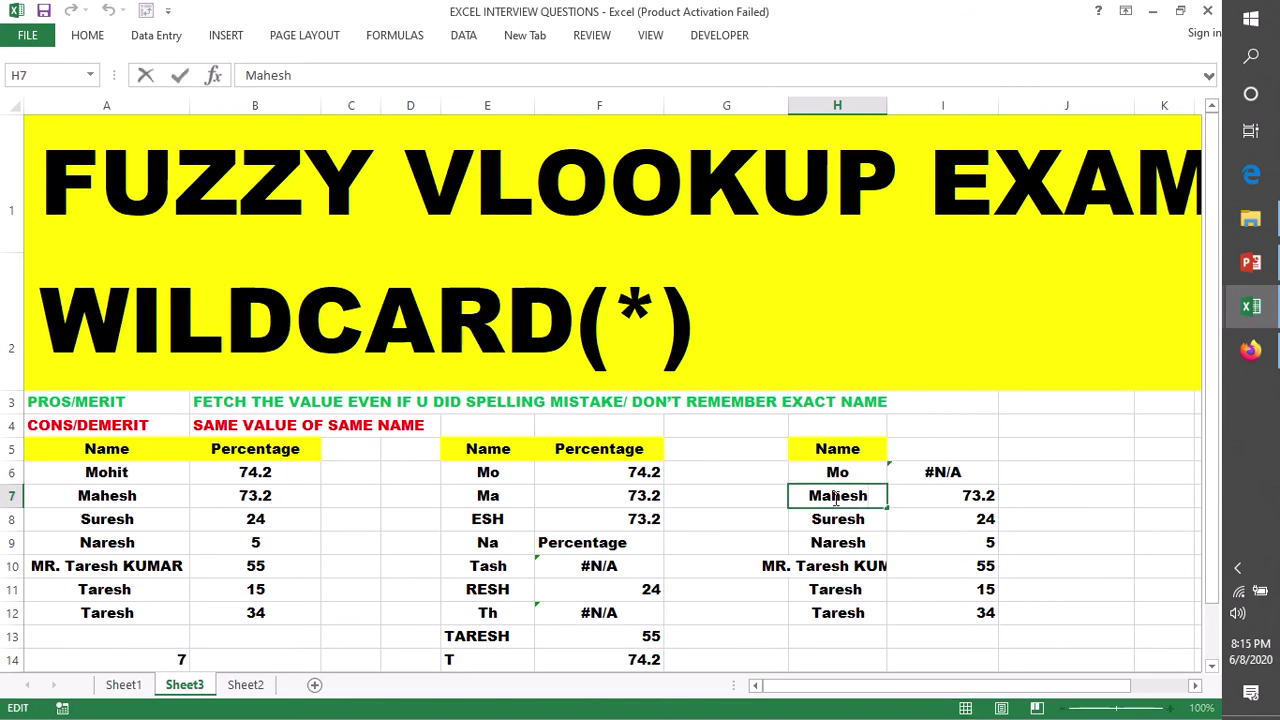
drag(868, 497, 833, 494)
key(BackSpace)
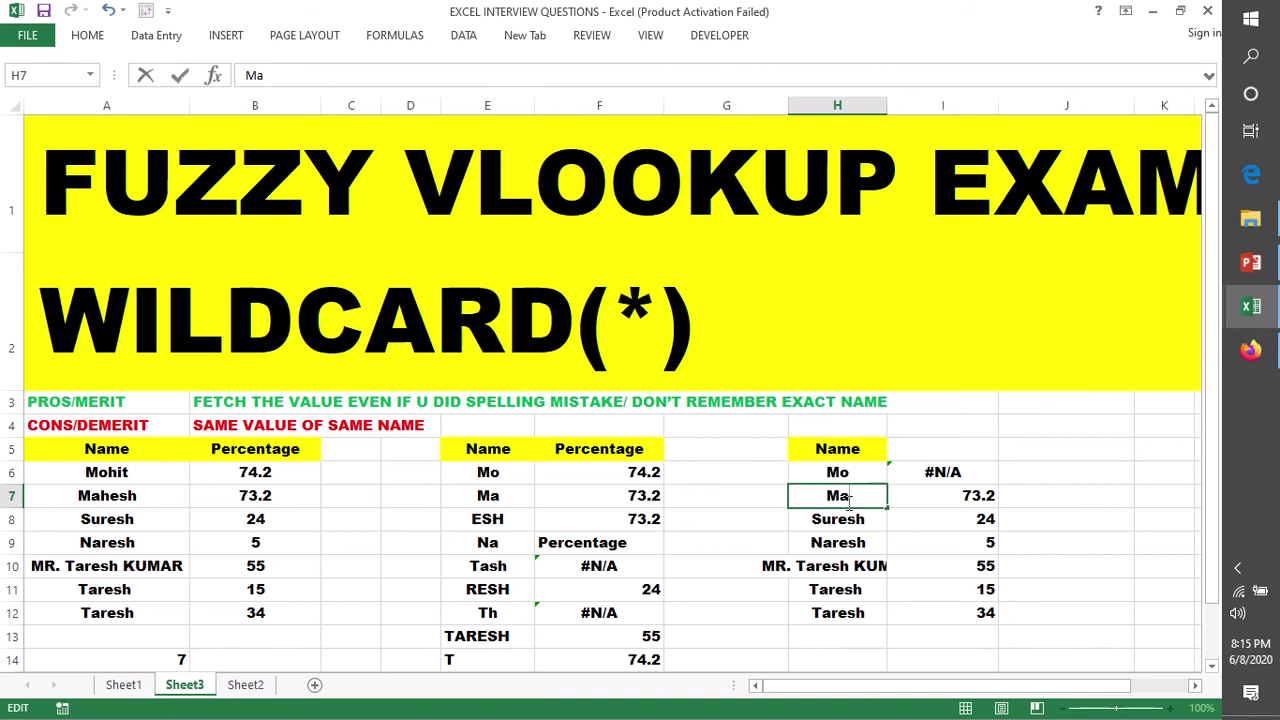
Shorten the name in cell H8 to its ending esh and the name in H9 to its first letters Na
click(845, 519)
drag(837, 519, 813, 519)
key(BackSpace)
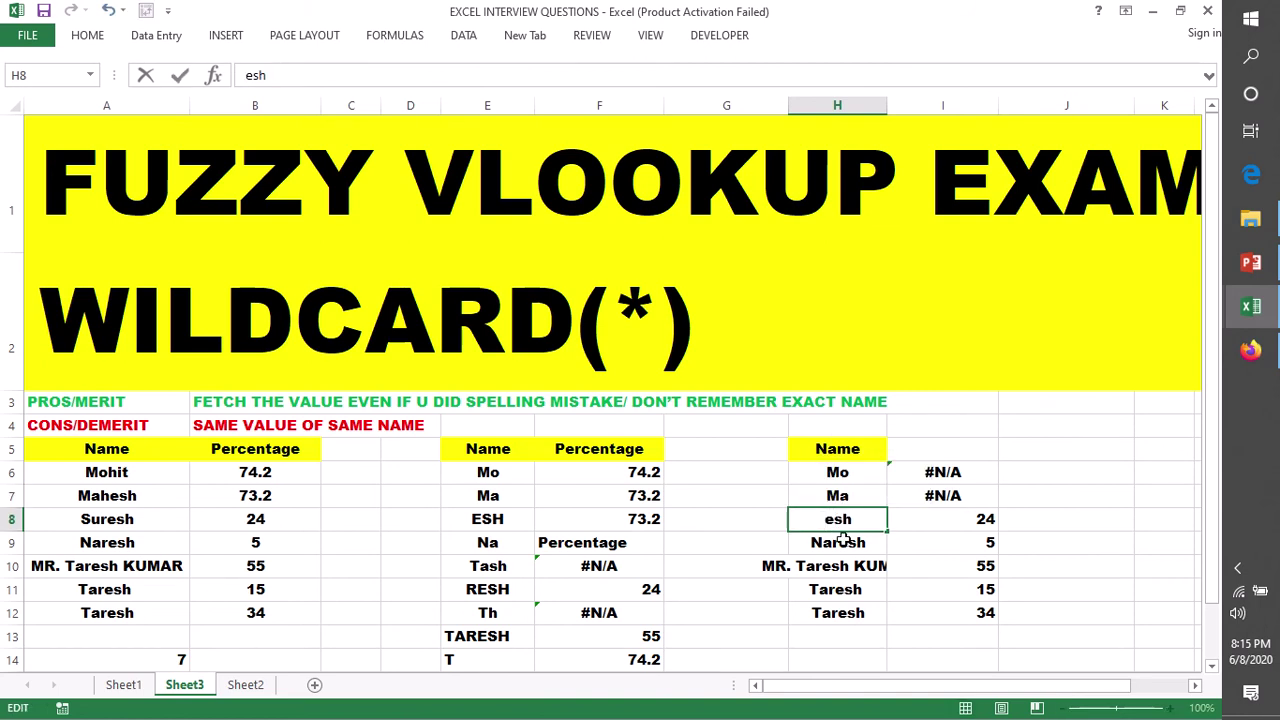
double_click(846, 542)
drag(864, 542, 834, 542)
key(BackSpace)
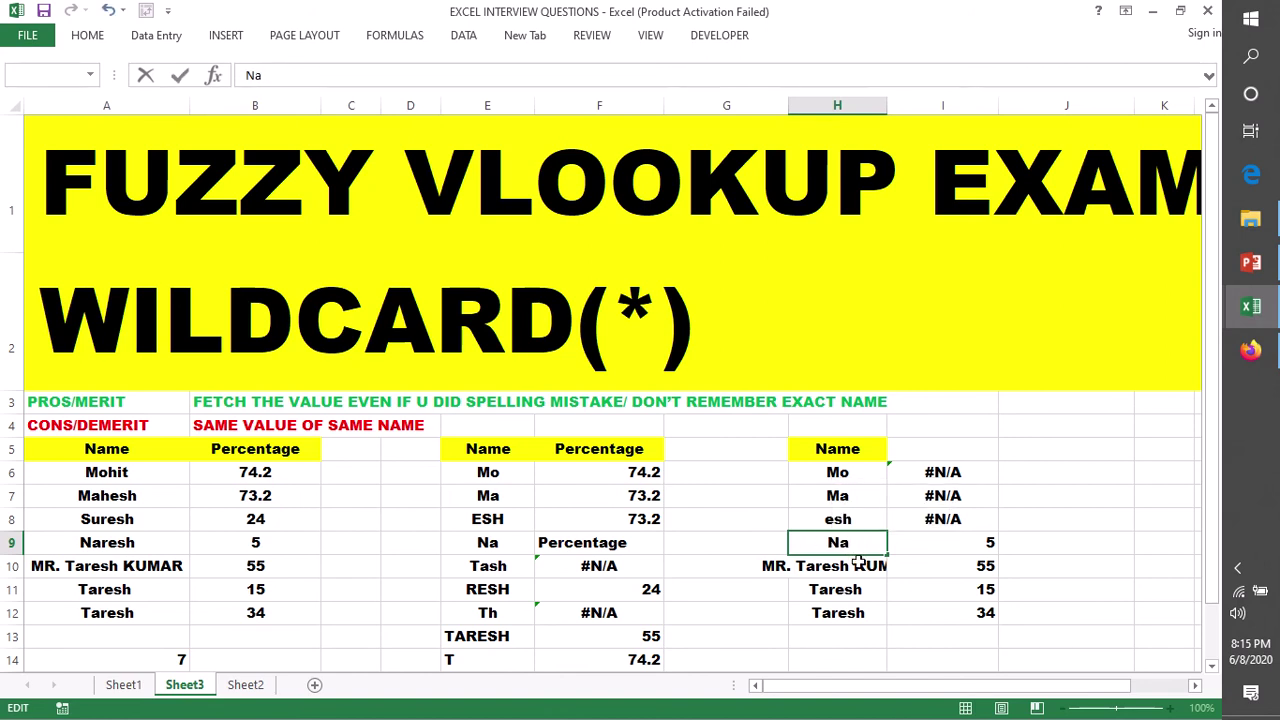
Replace the first three letters of the first name in cell H10 with lowercase tar
click(848, 566)
double_click(848, 566)
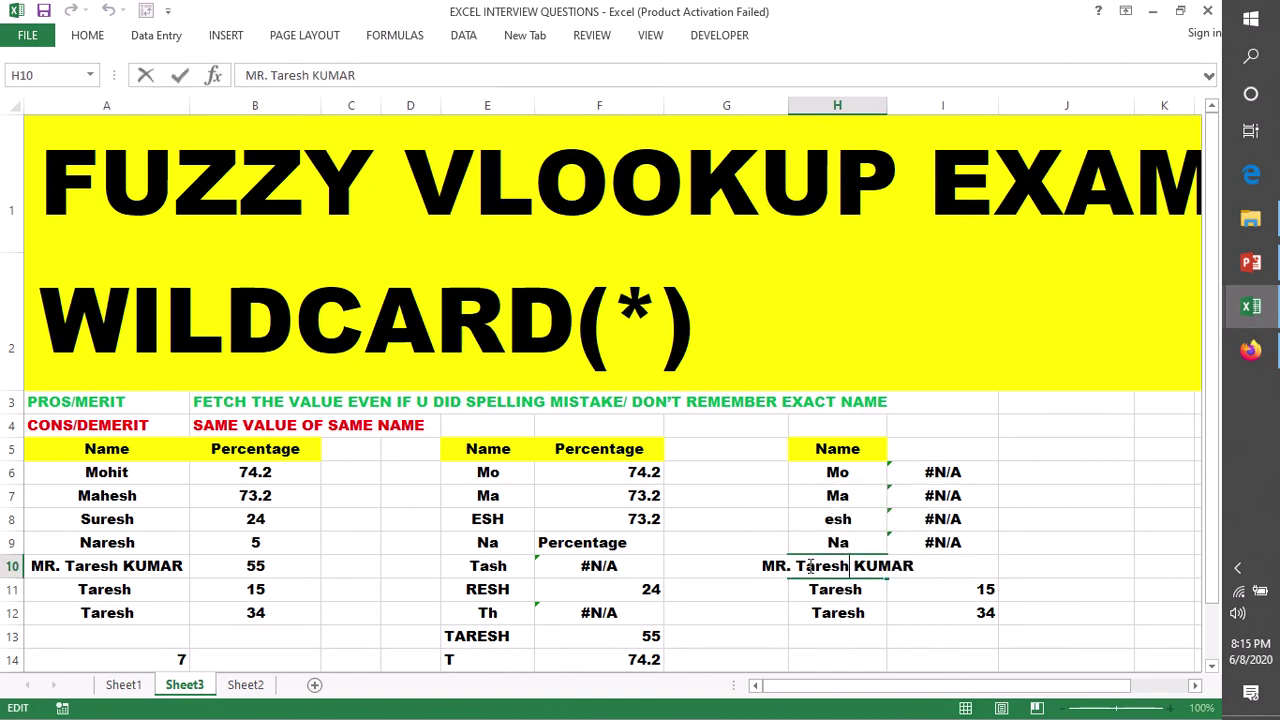
drag(797, 566, 767, 566)
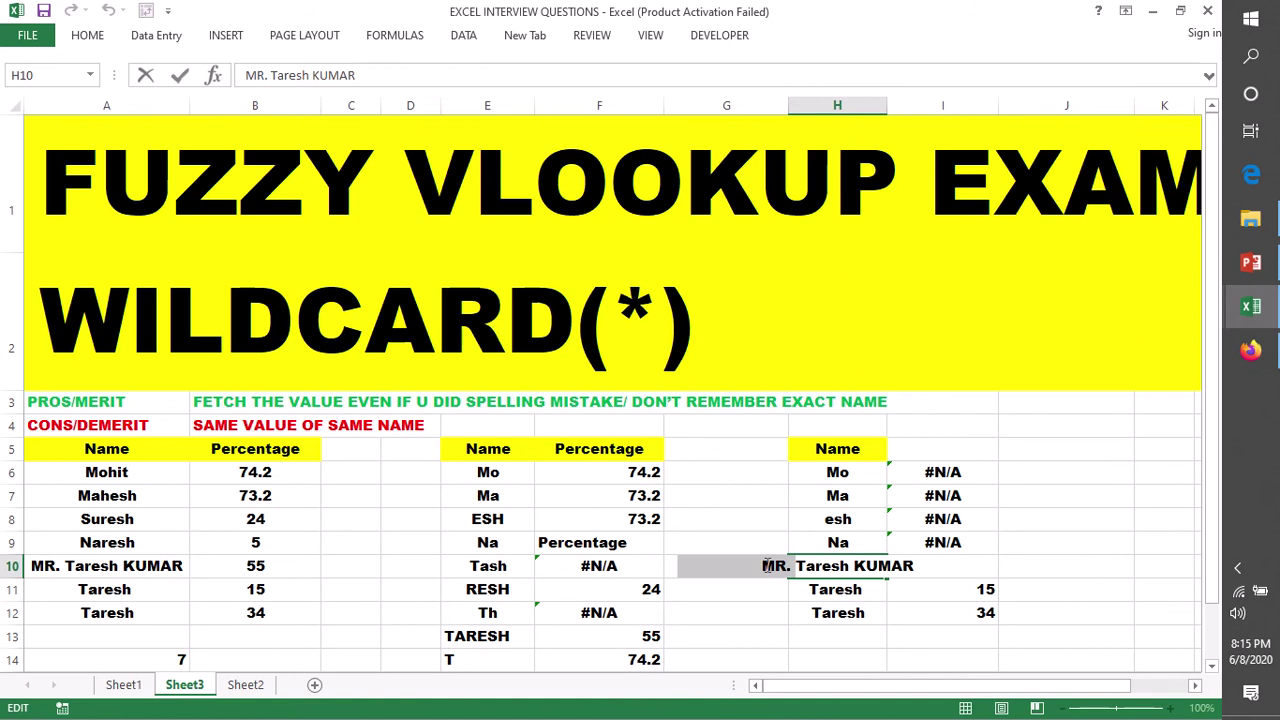
click(767, 566)
click(800, 566)
key(Delete)
key(Delete)
key(Delete)
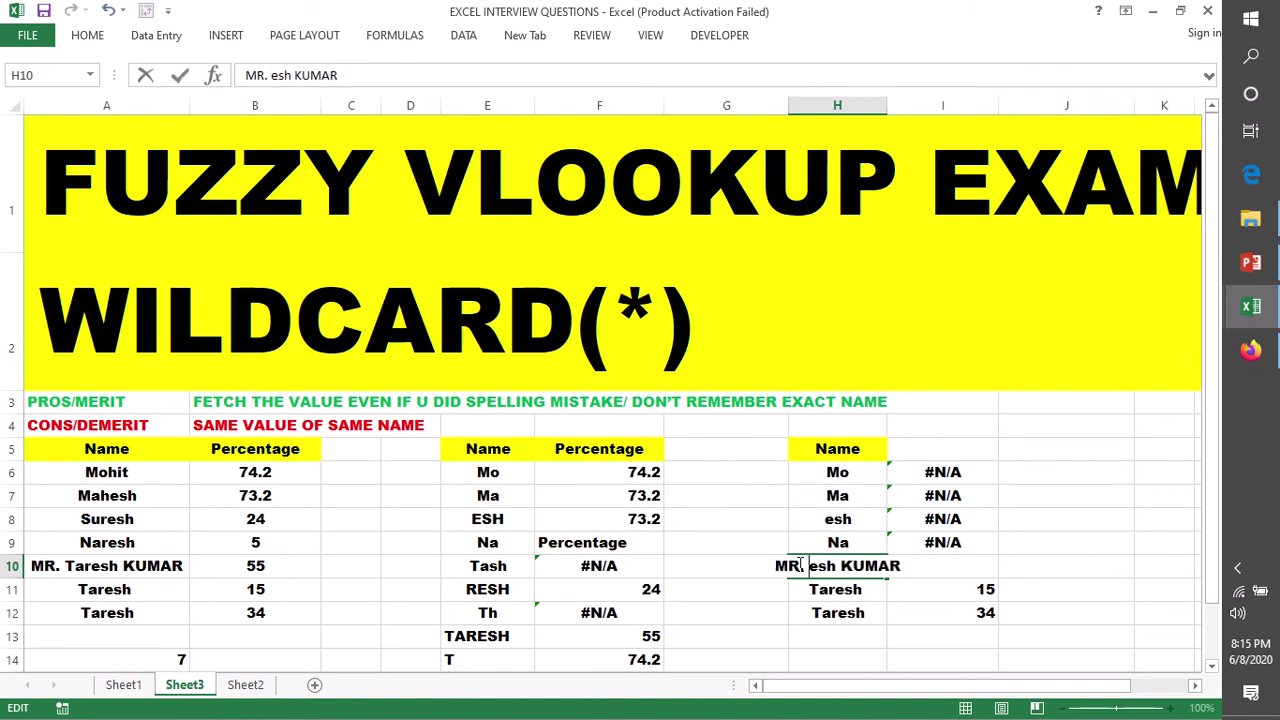
text(r)
key(BackSpace)
text(r)
key(BackSpace)
text(r)
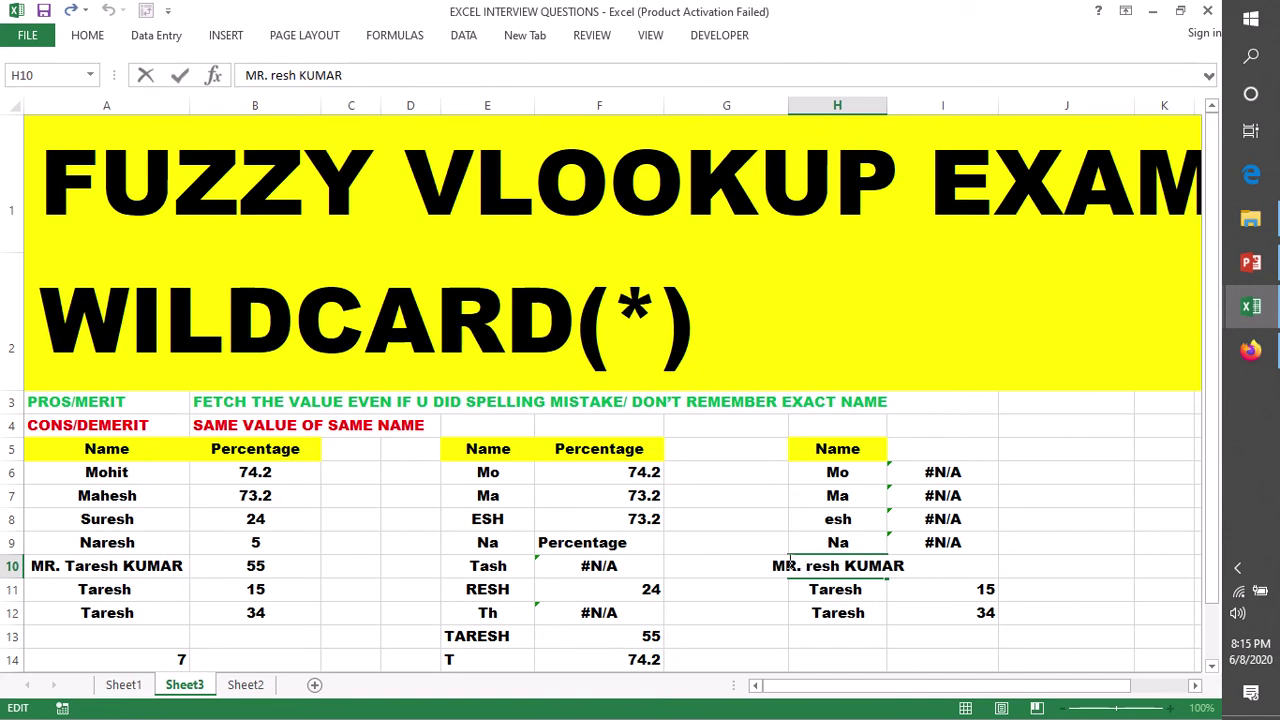
text(ta)
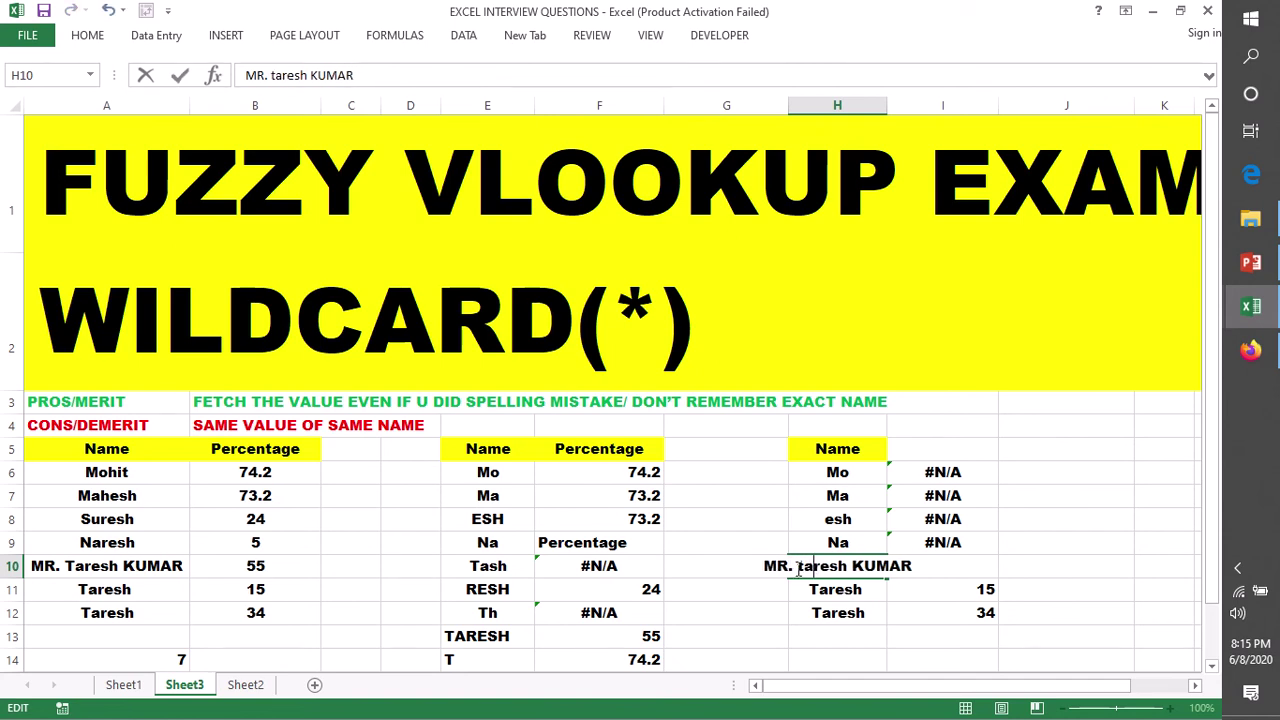
Remove the title and the surname from cell H10, leaving only the first name
drag(797, 572, 771, 568)
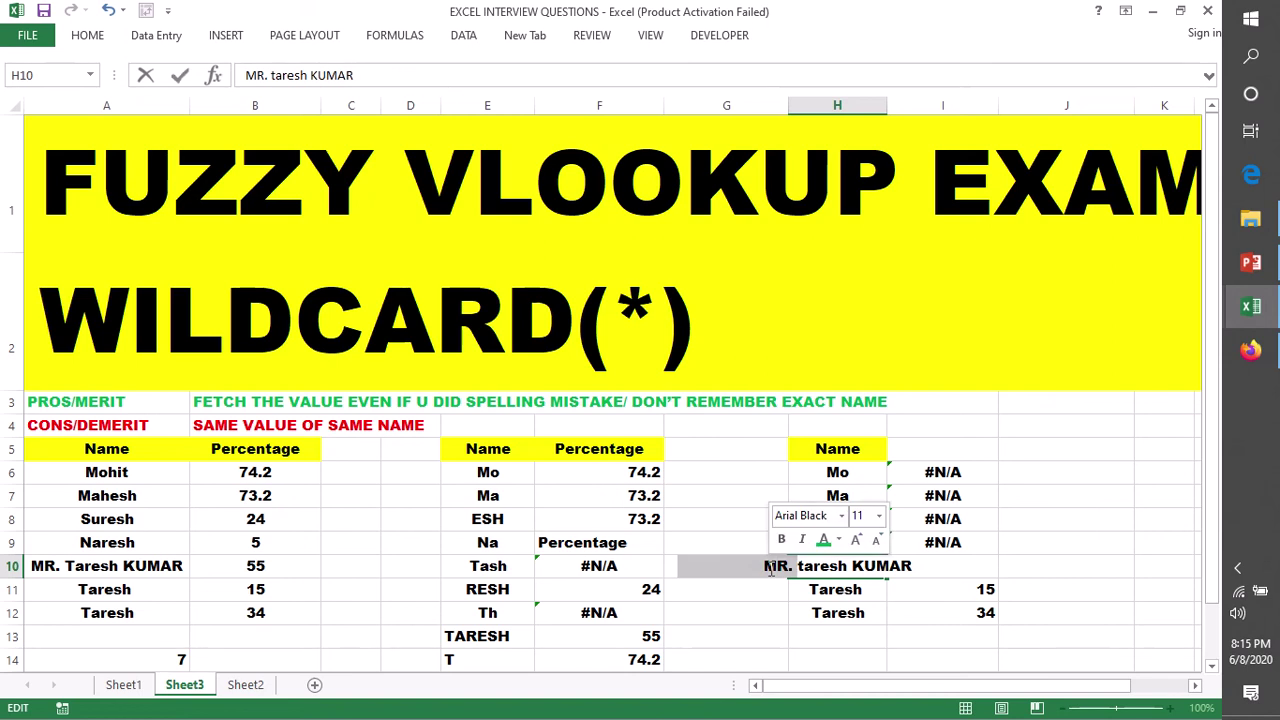
key(BackSpace)
drag(895, 566, 836, 566)
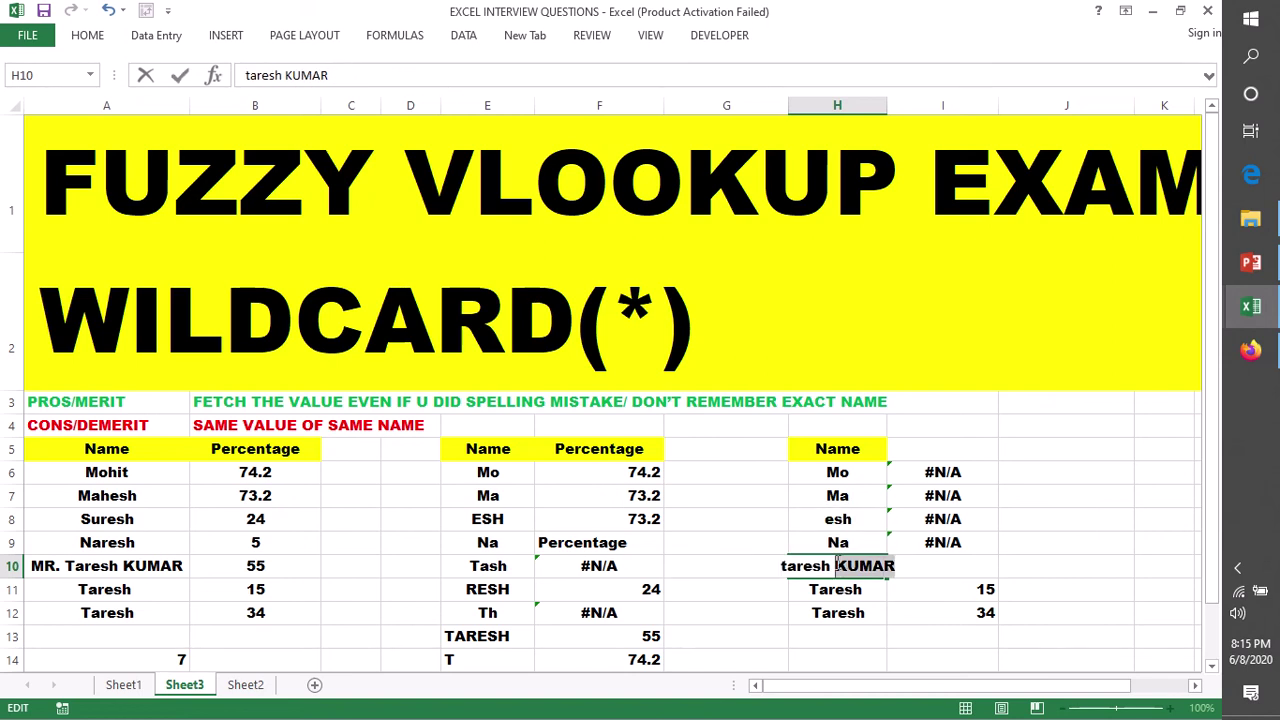
key(BackSpace)
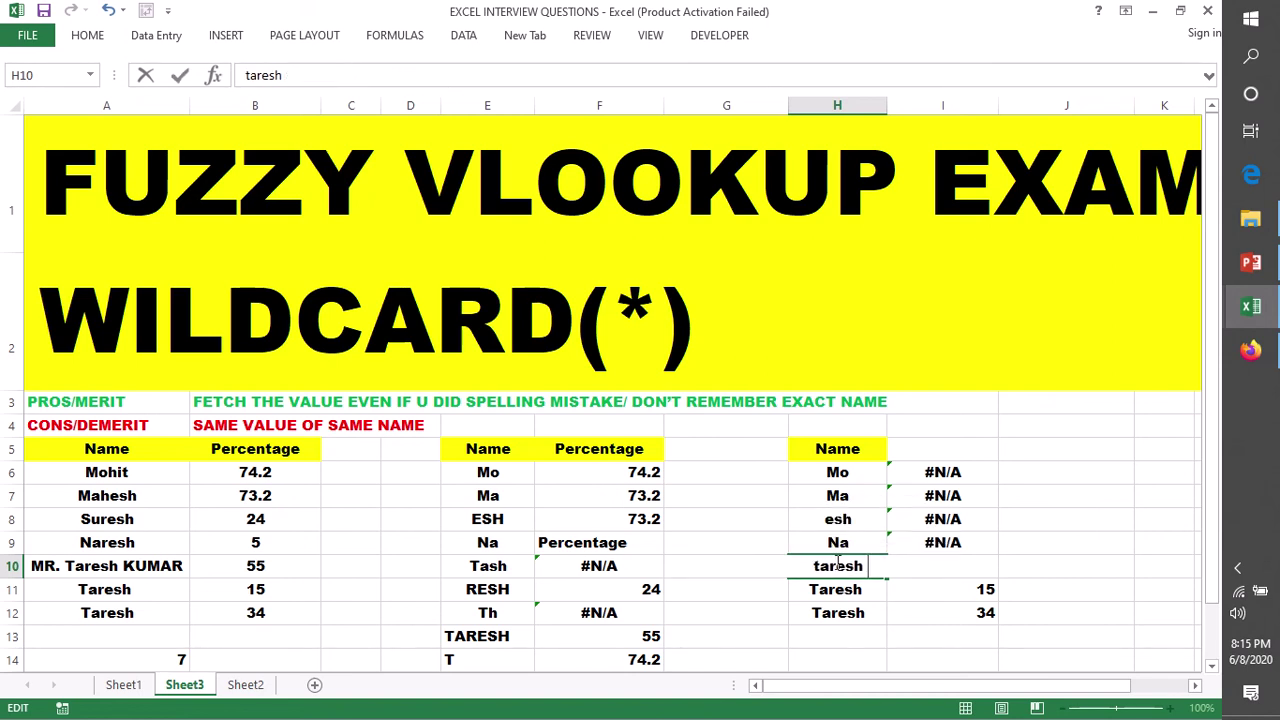
click(855, 589)
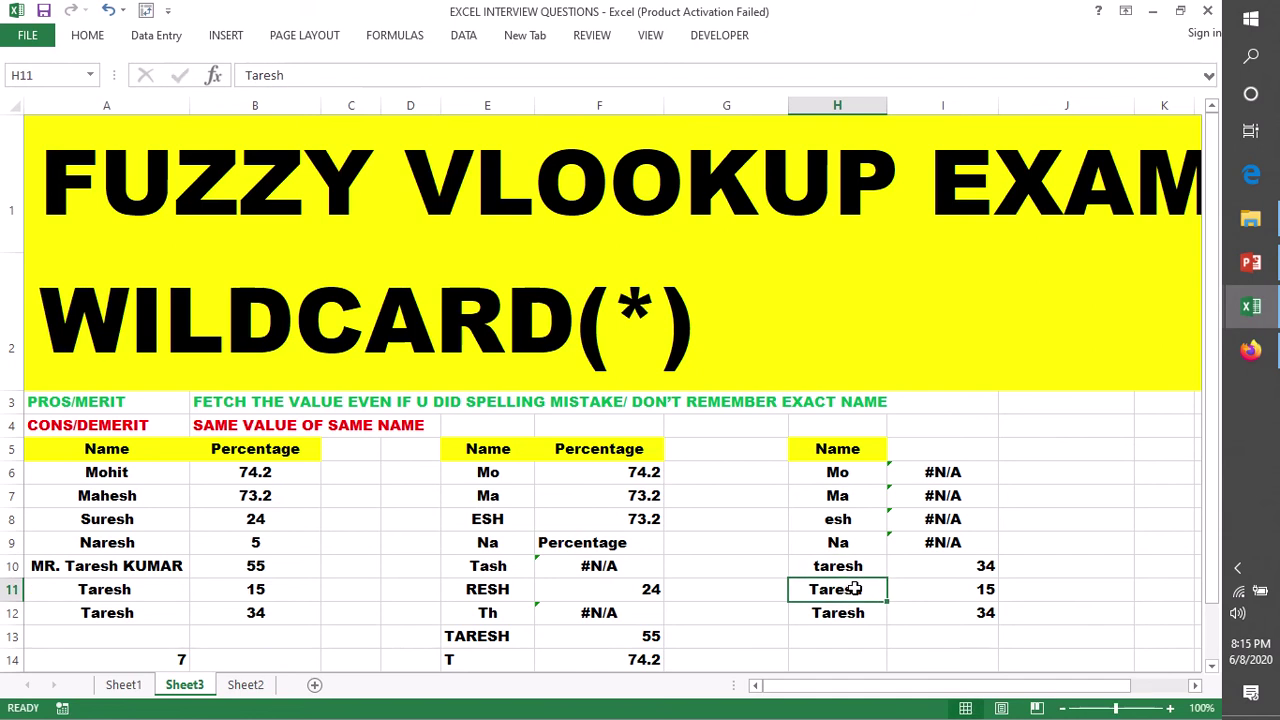
click(1093, 566)
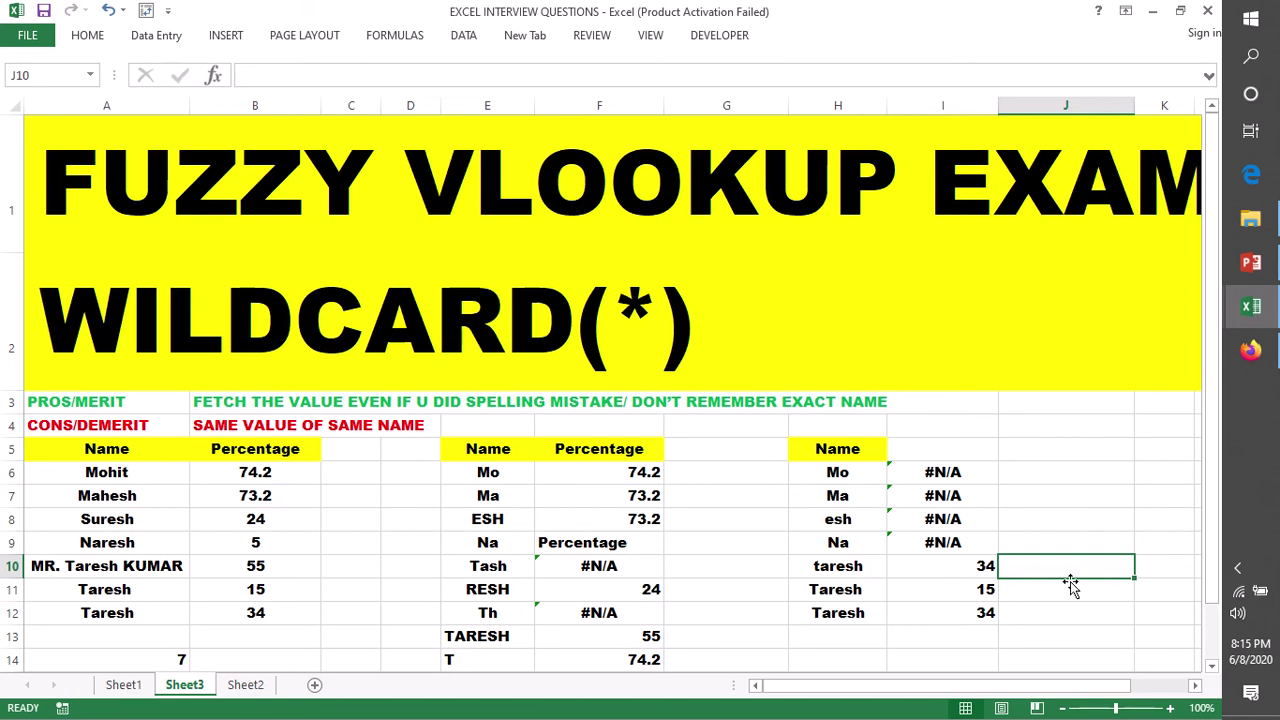
click(846, 589)
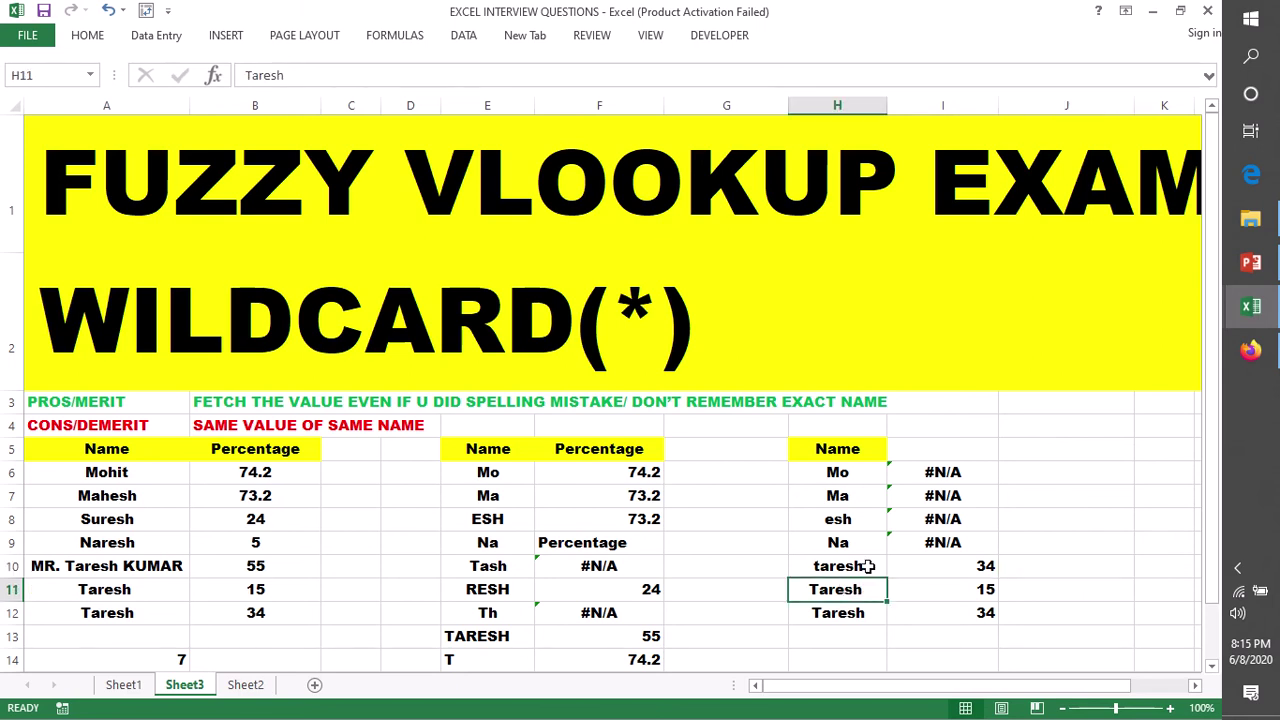
Try to add an unquoted asterisk after the lookup value in I6, as =VLOOKUP(H6*,$A$5:$B$12,2,0)
double_click(936, 472)
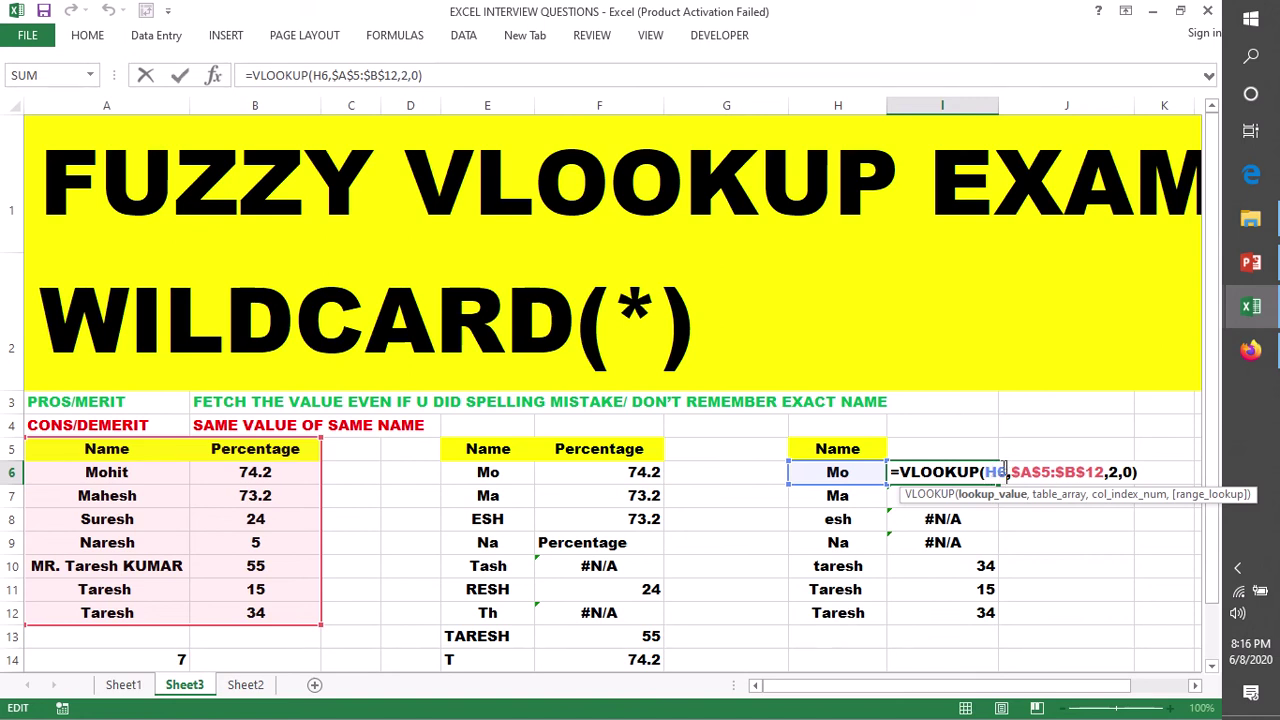
text(")
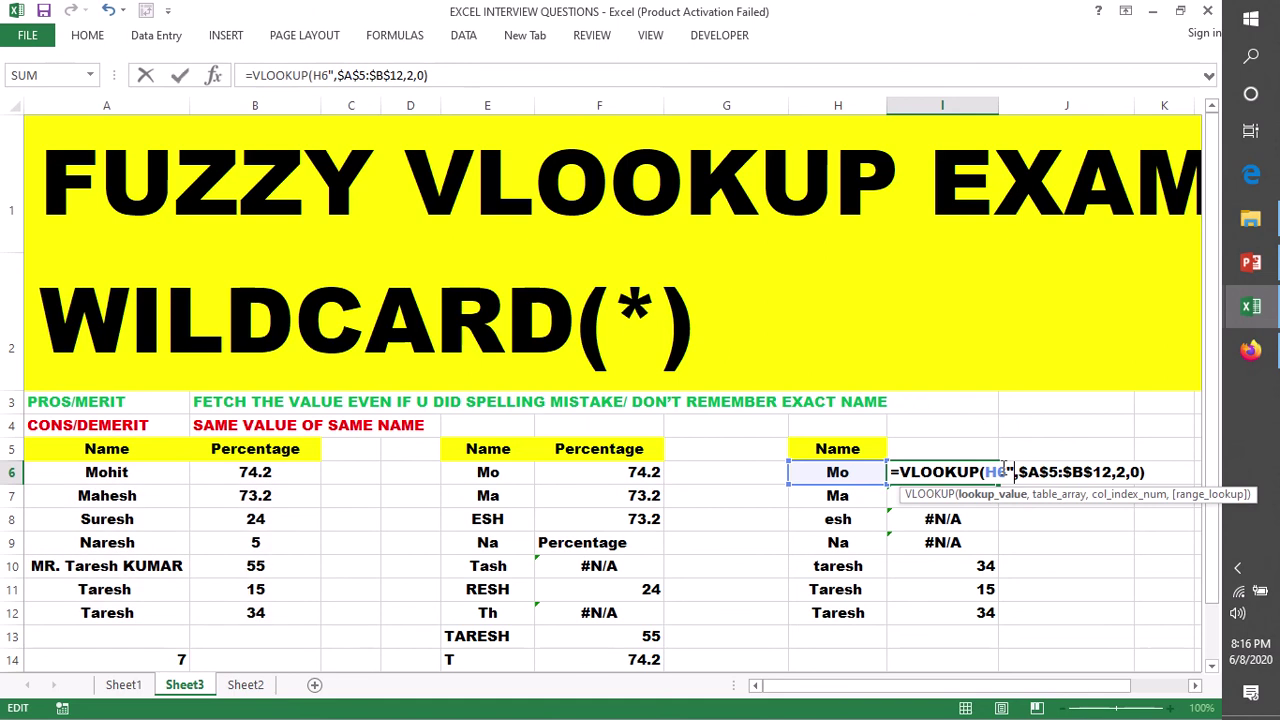
key(BackSpace)
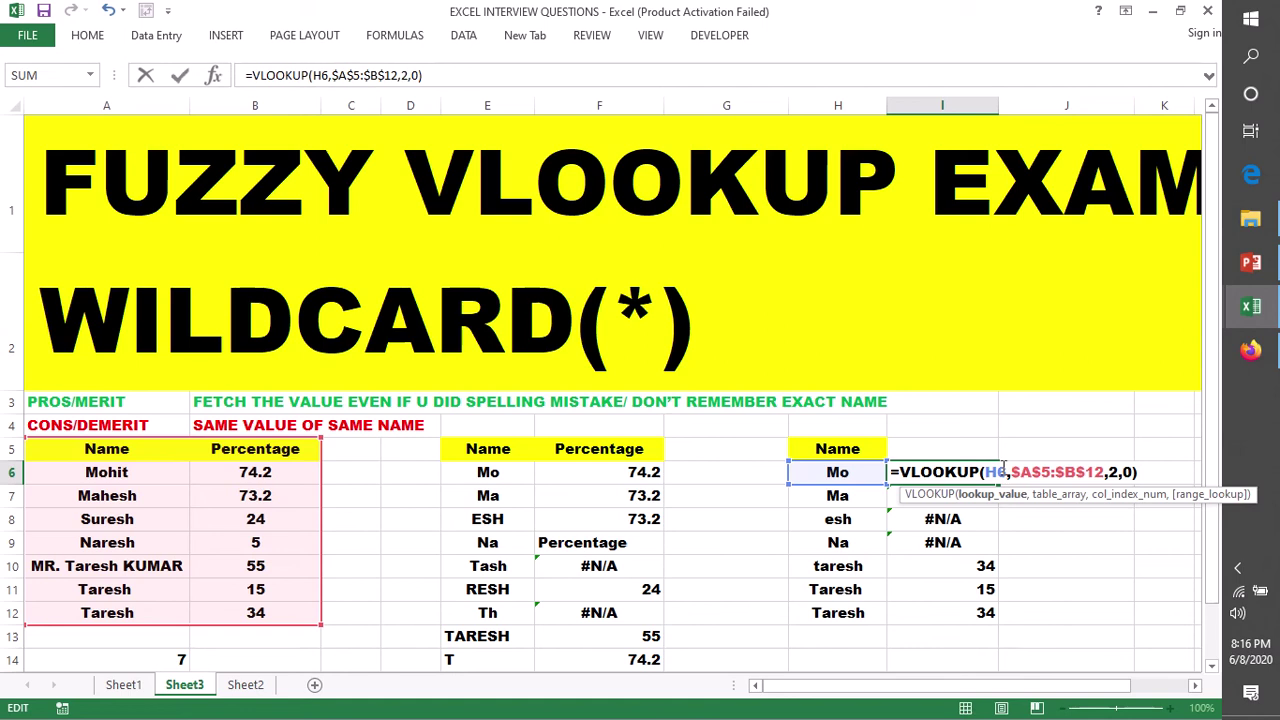
text(*)
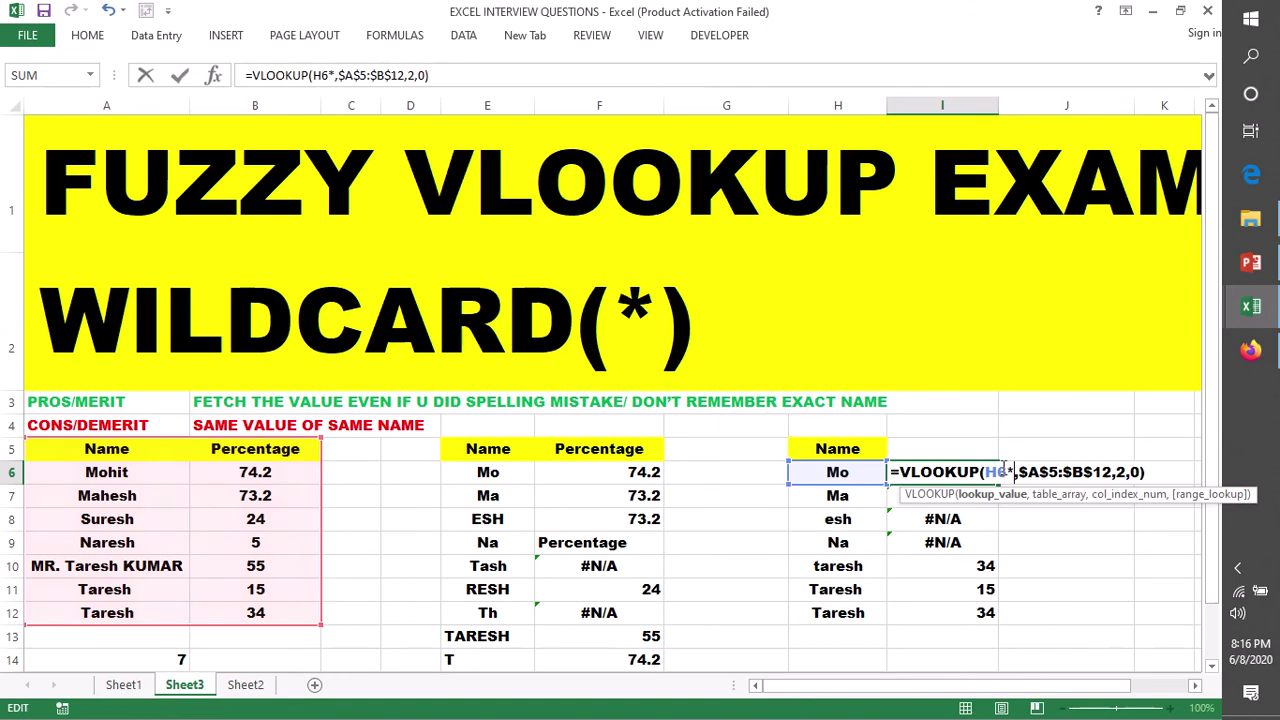
key(Return)
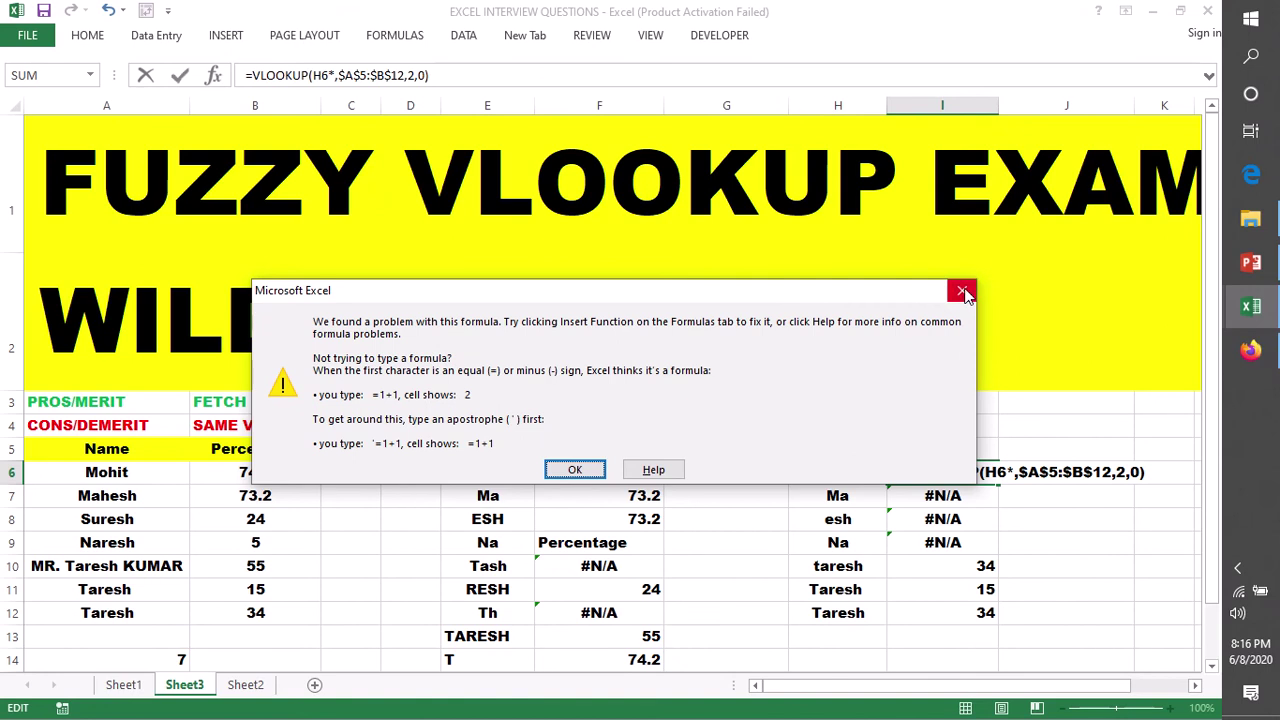
click(962, 290)
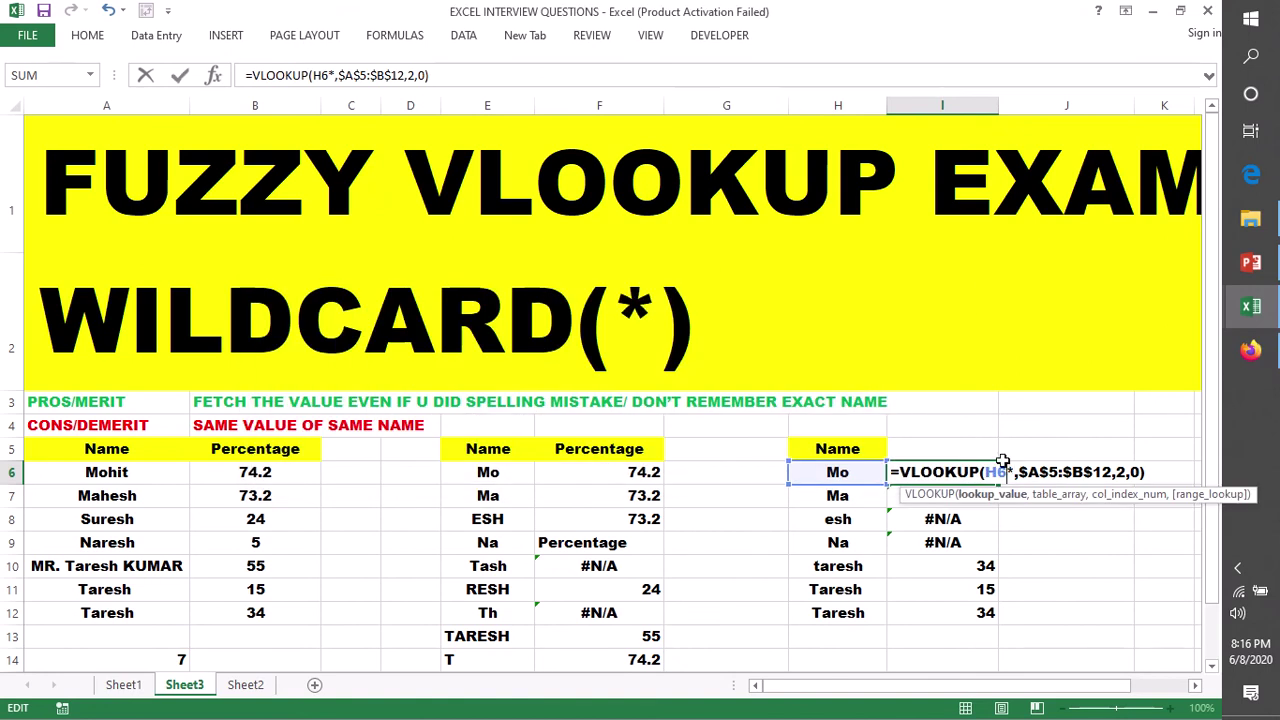
Join the asterisk to the lookup value as quoted text, making the I6 formula =VLOOKUP(H6&"*",$A$5:$B$12,2,0)
text(&)
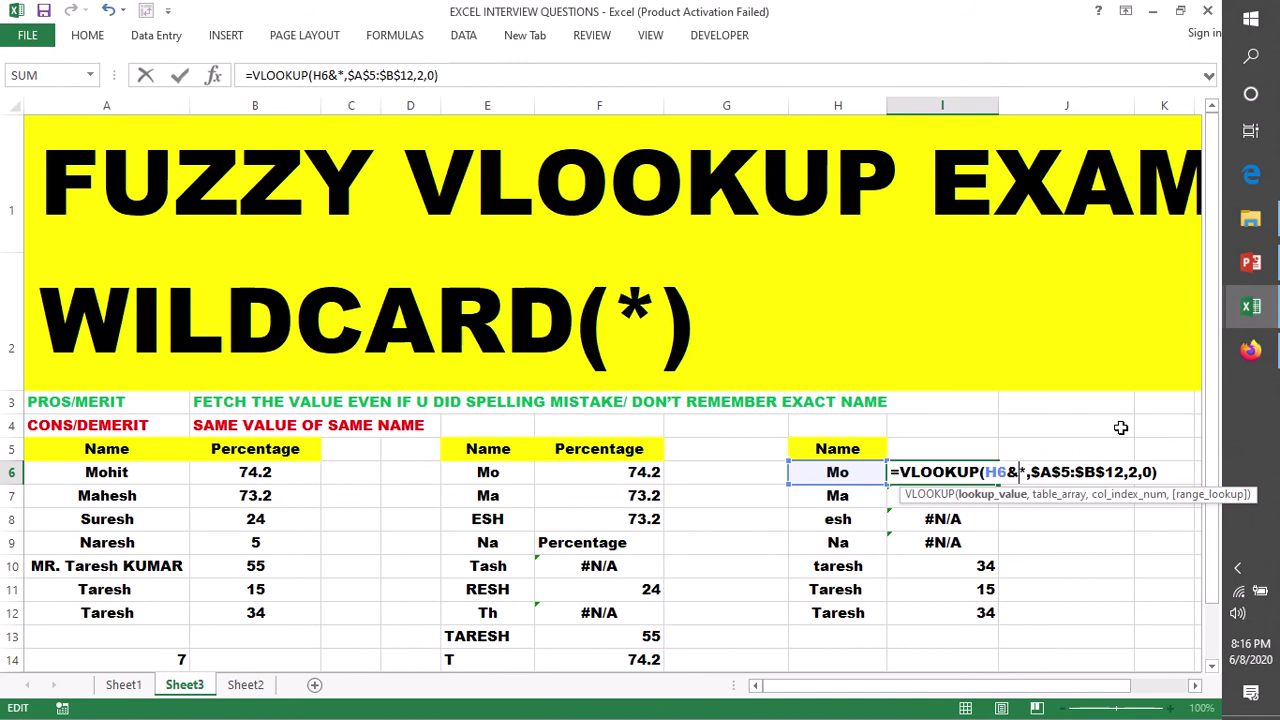
text("*)
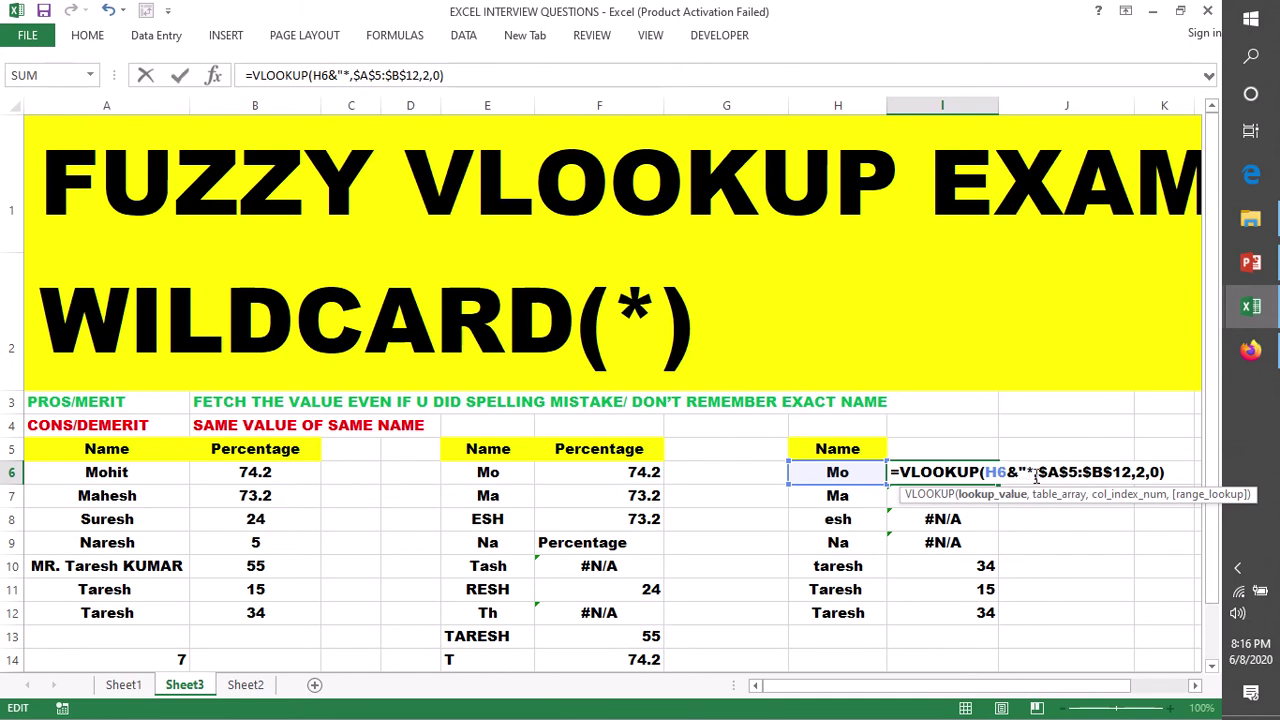
text(")
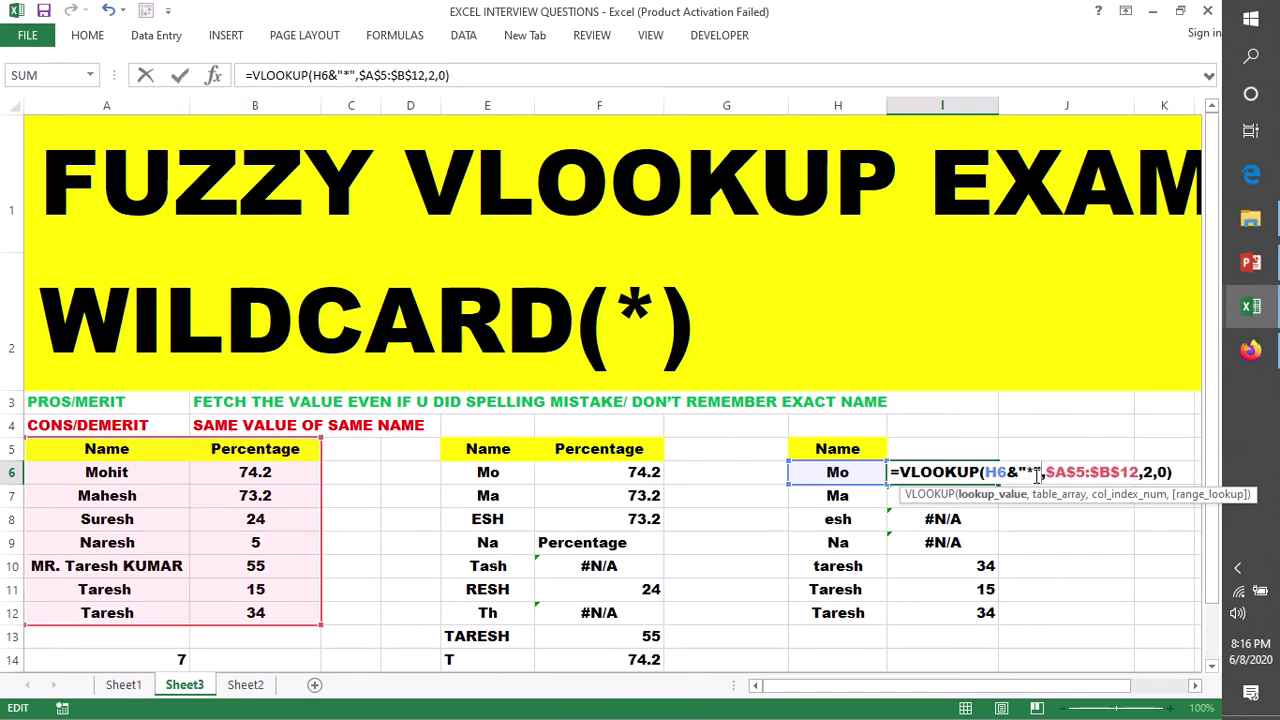
key(Return)
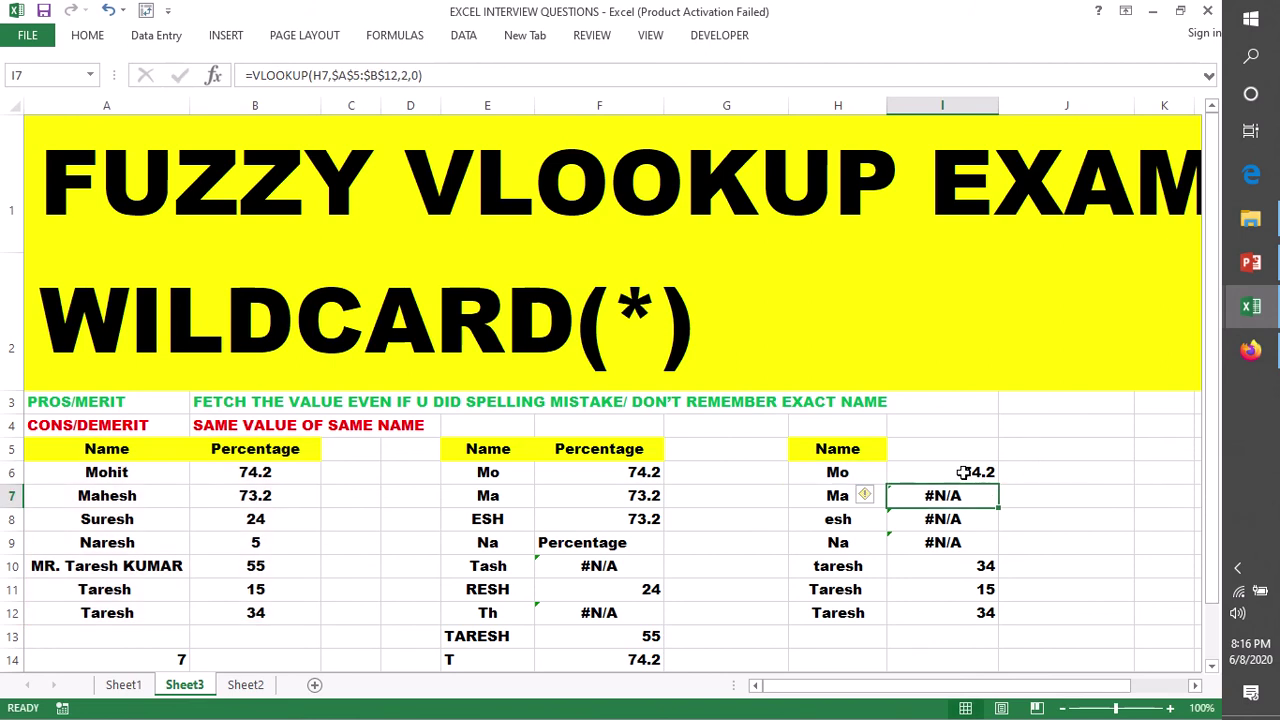
Fill the wildcard VLOOKUP formula from I6 down to I12, replacing the exact-match formulas
click(112, 476)
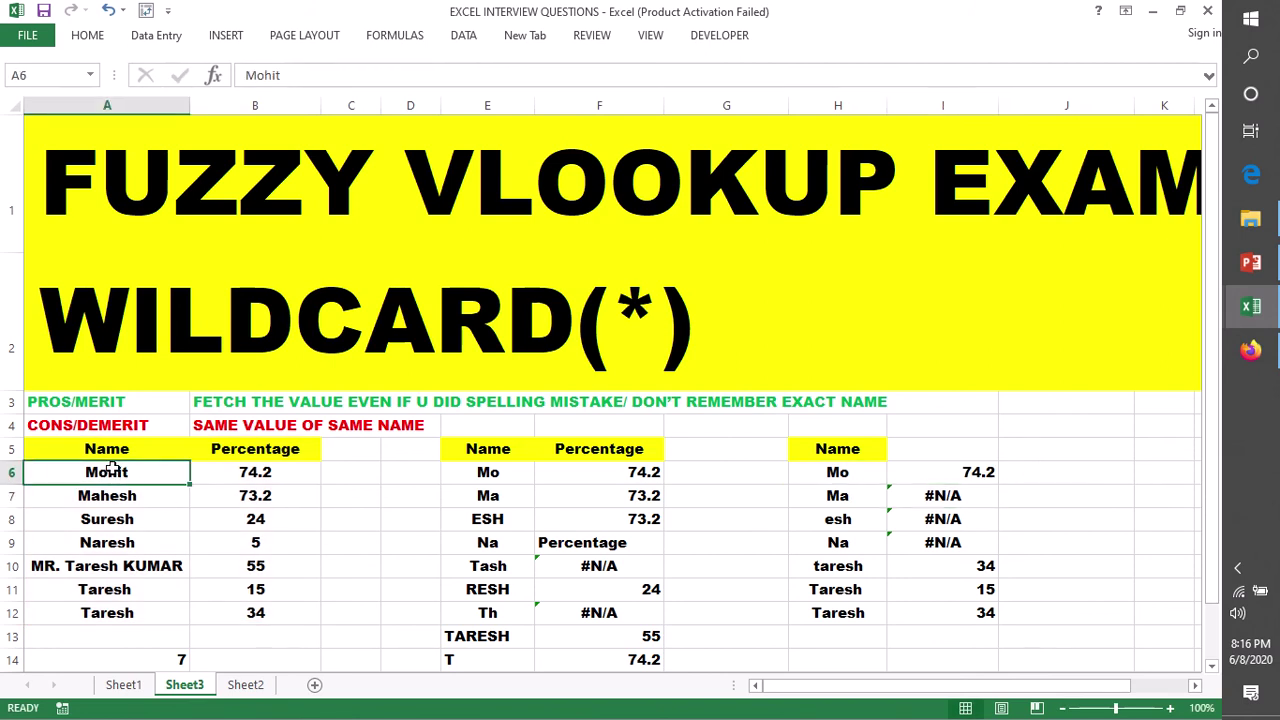
click(981, 468)
drag(1000, 482, 1000, 620)
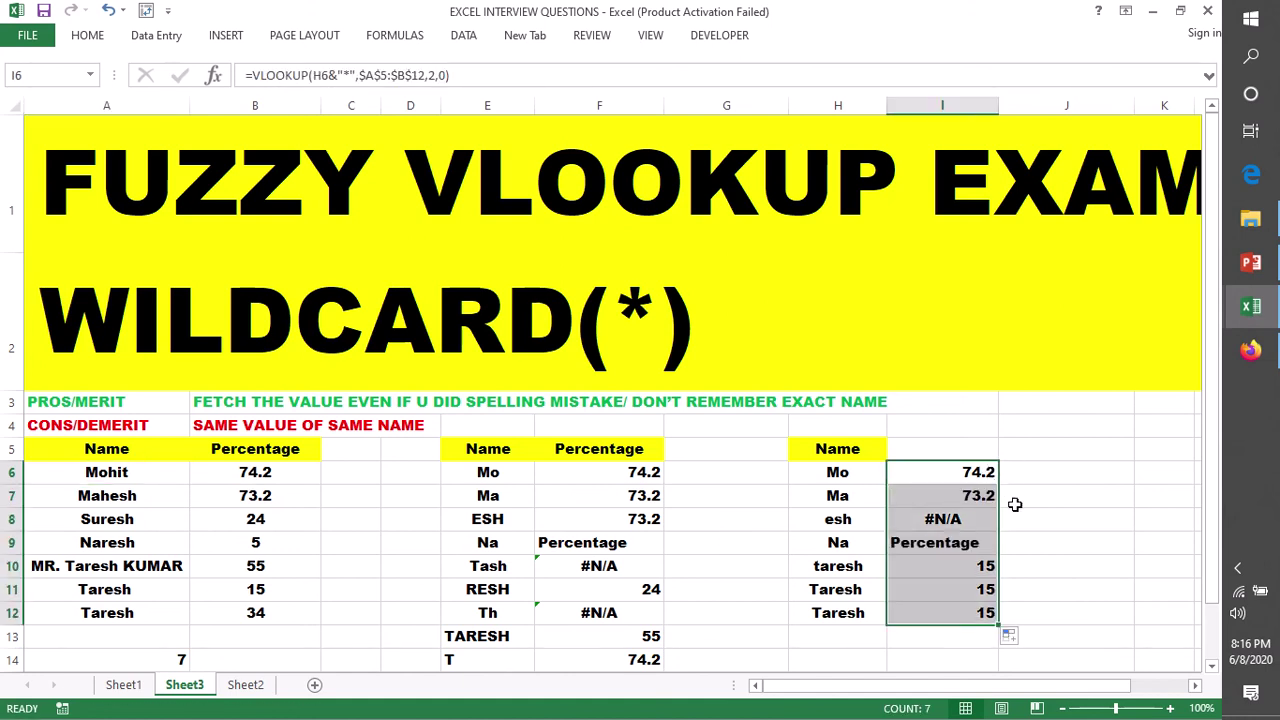
click(1049, 536)
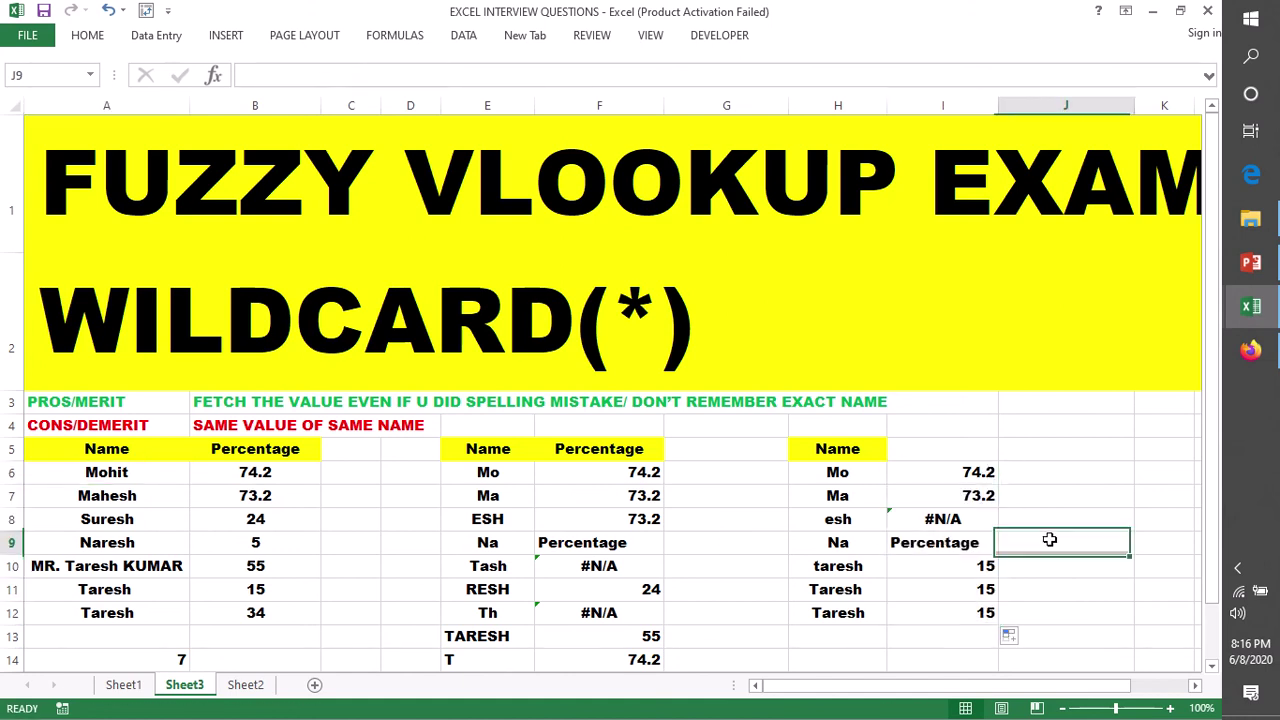
click(828, 545)
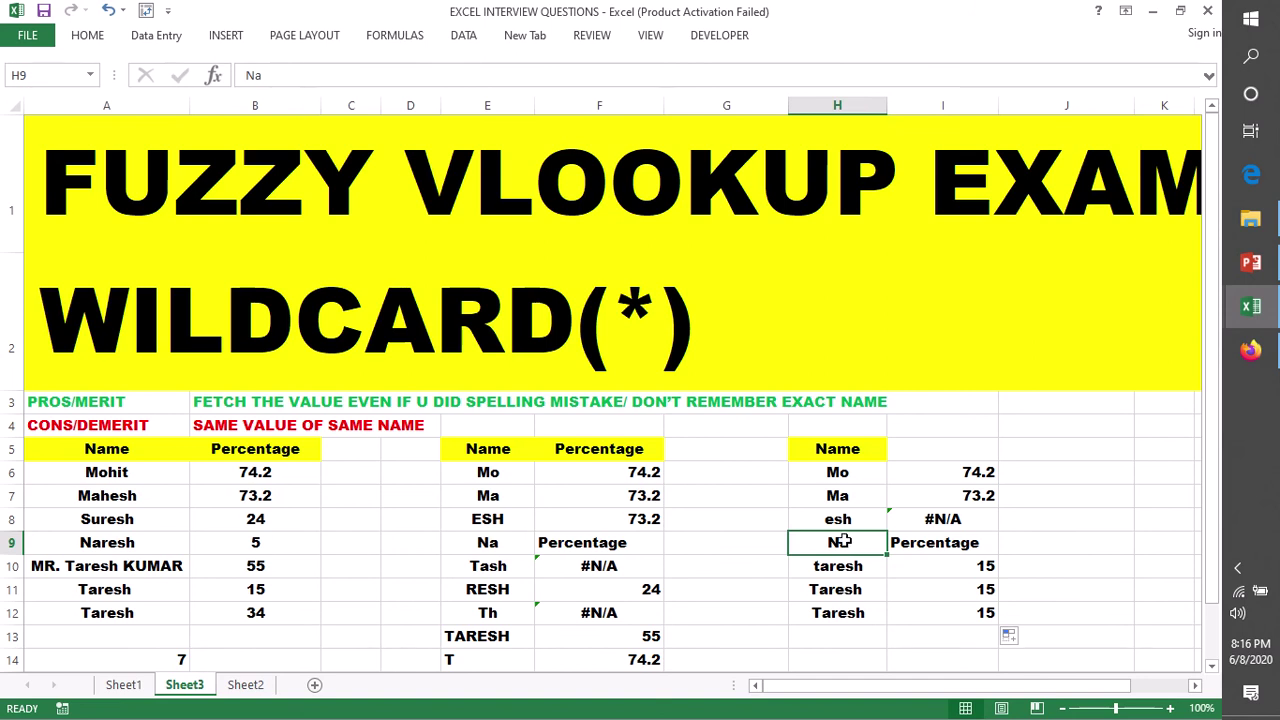
Examine why the partial name Na in H9 fetches its I9 result, comparing the A5:B5 header row with source row 9
click(137, 453)
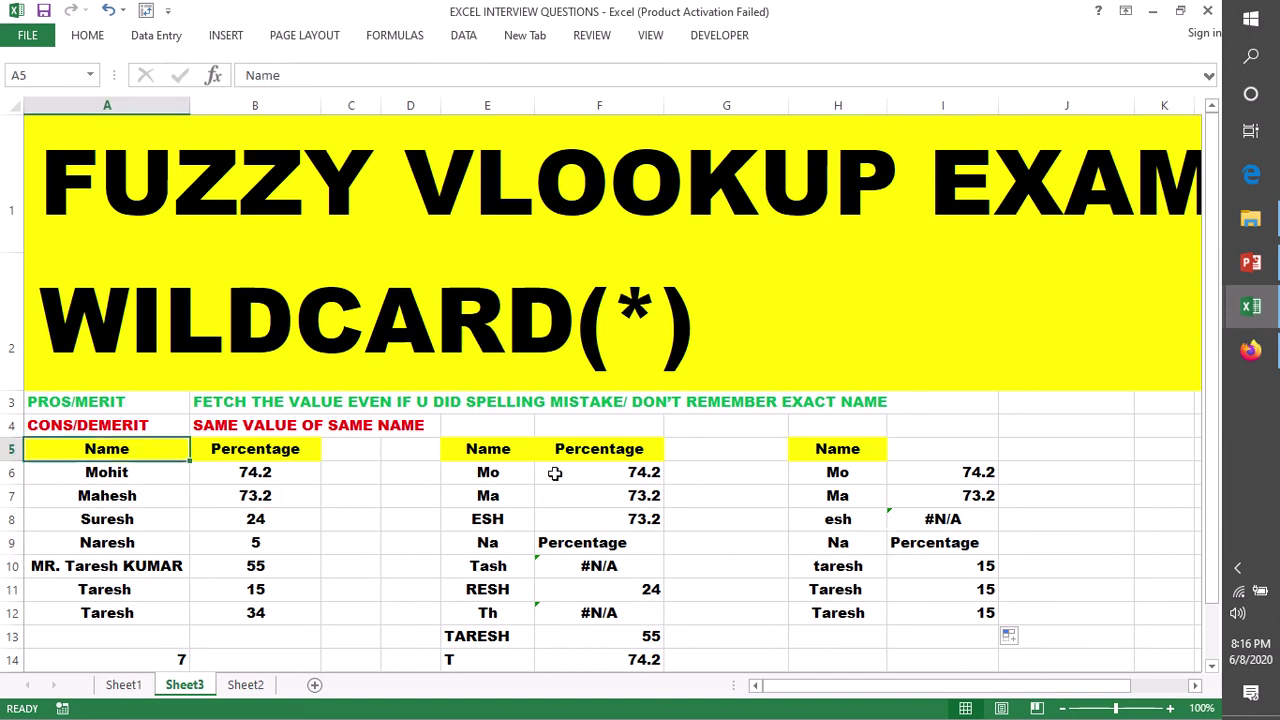
click(837, 450)
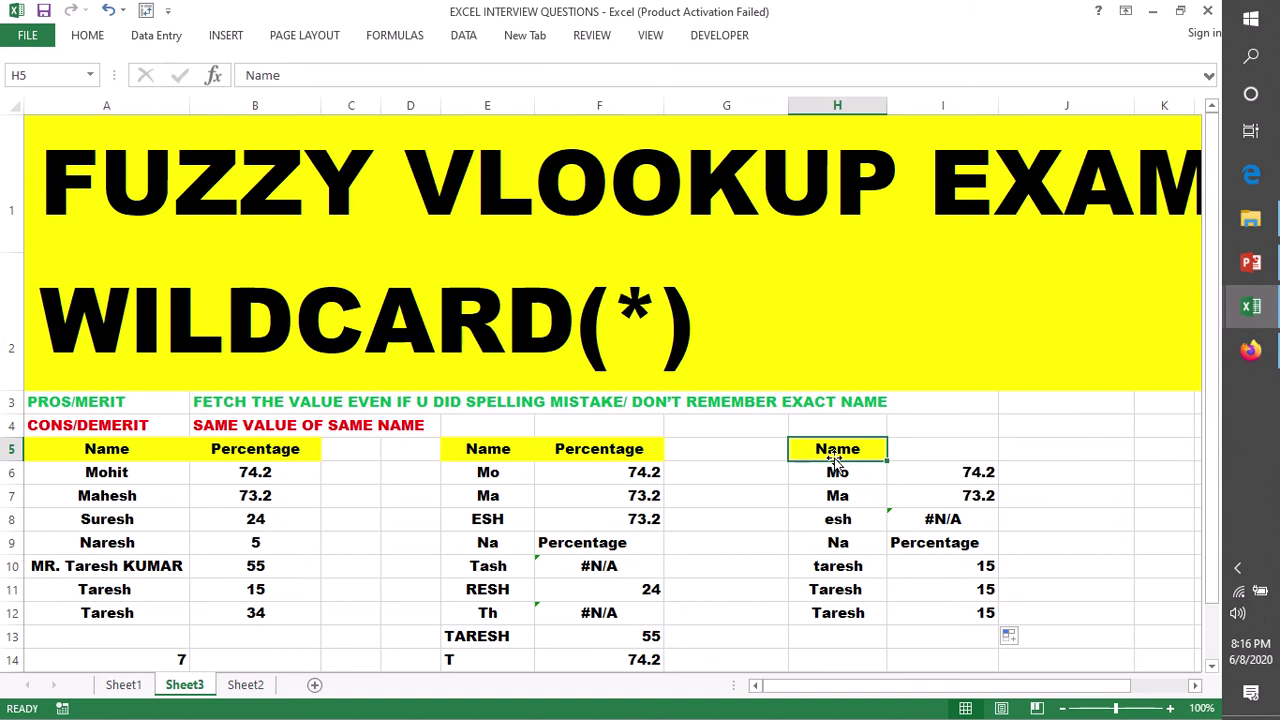
click(140, 540)
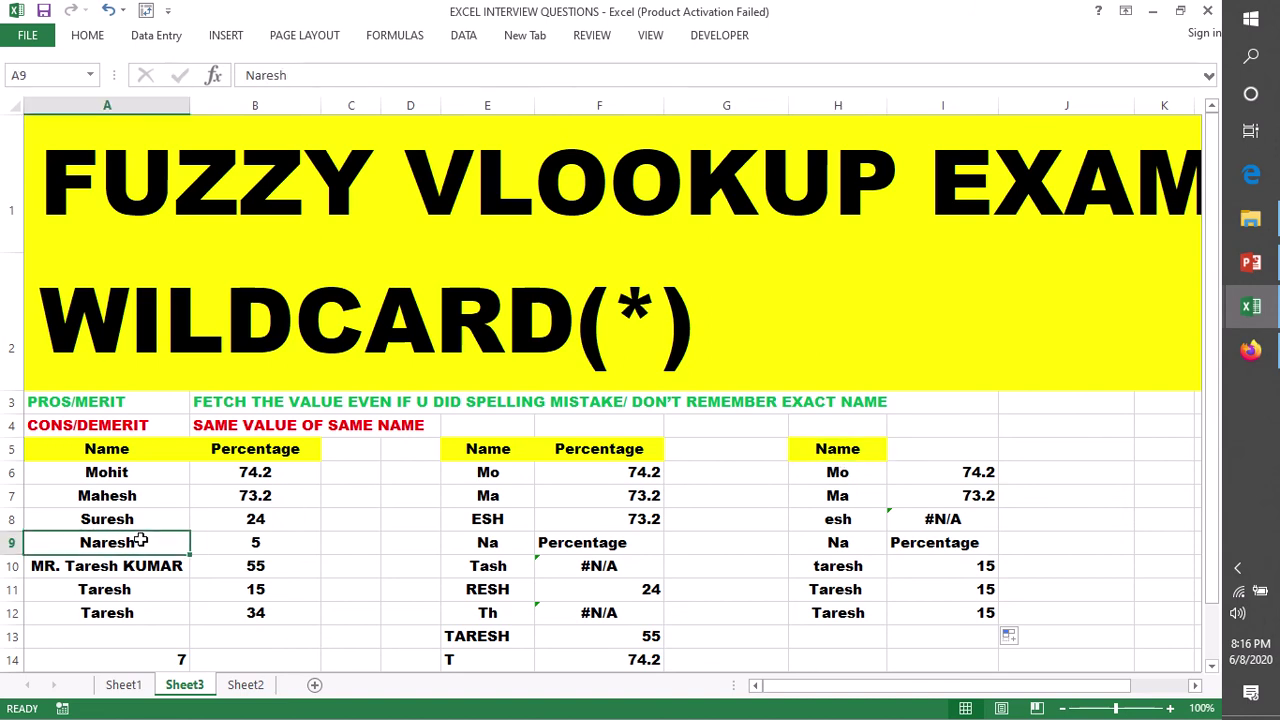
click(8, 542)
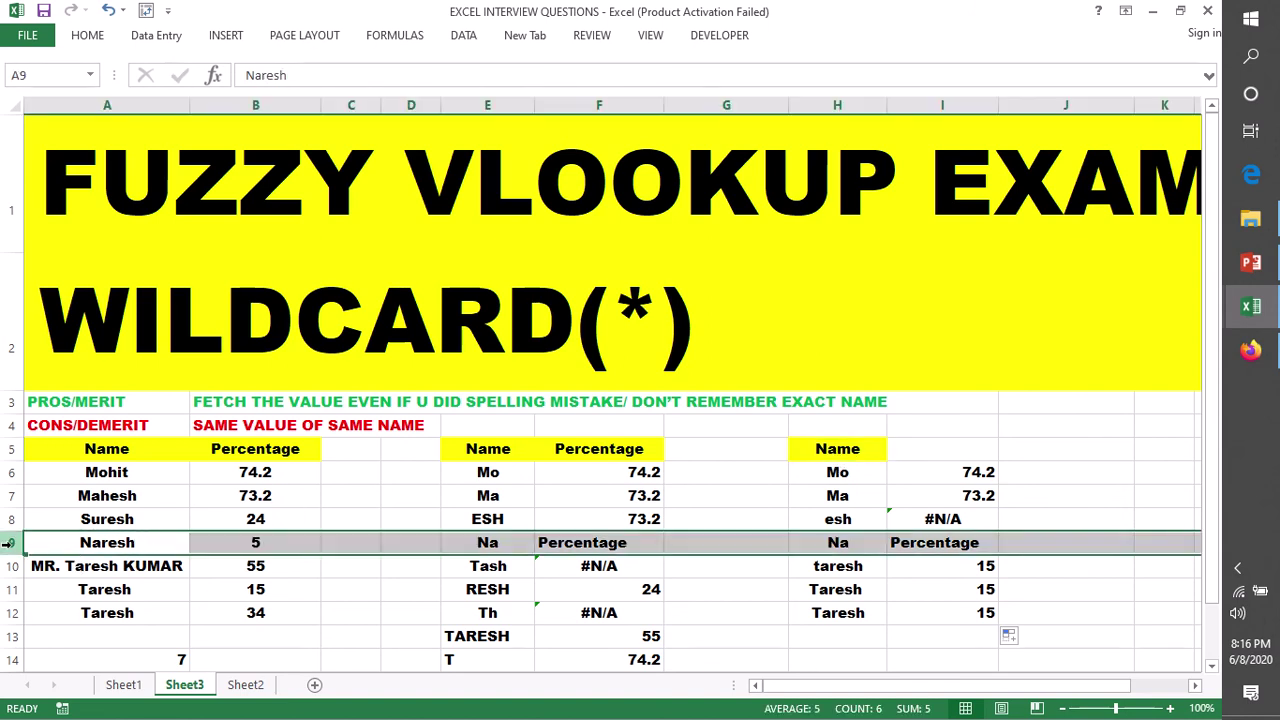
click(93, 450)
click(222, 451)
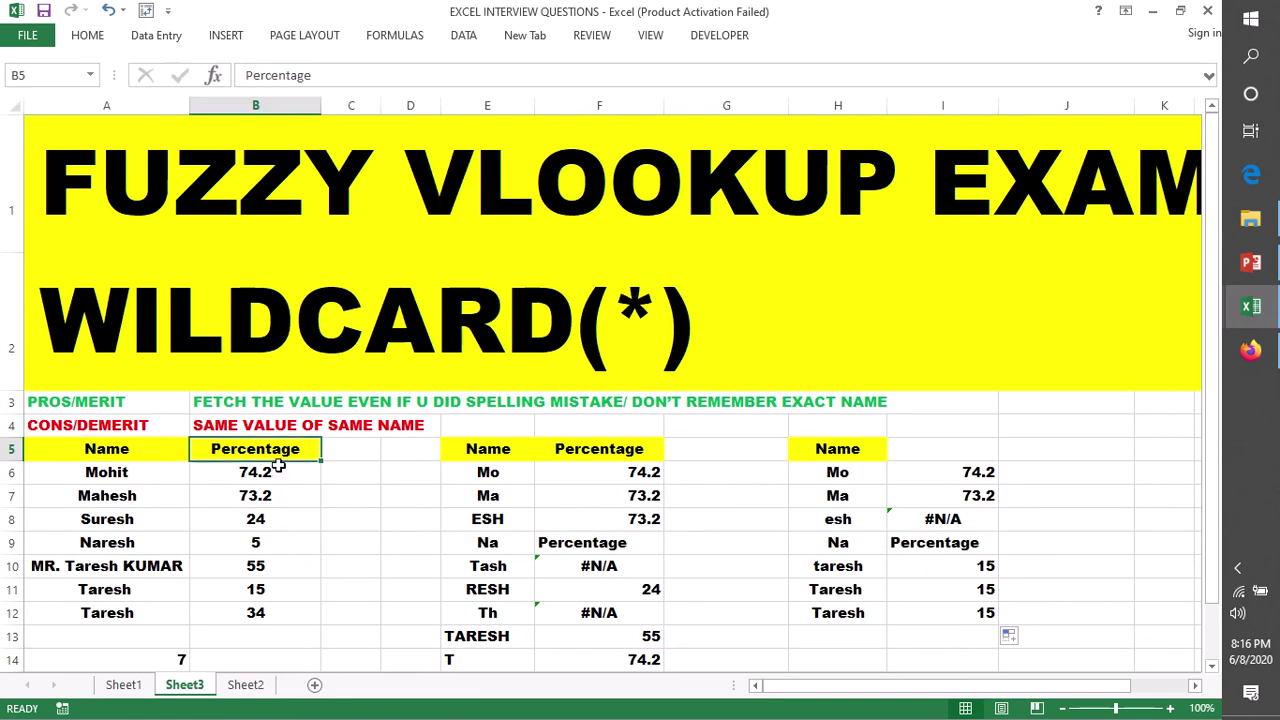
click(918, 541)
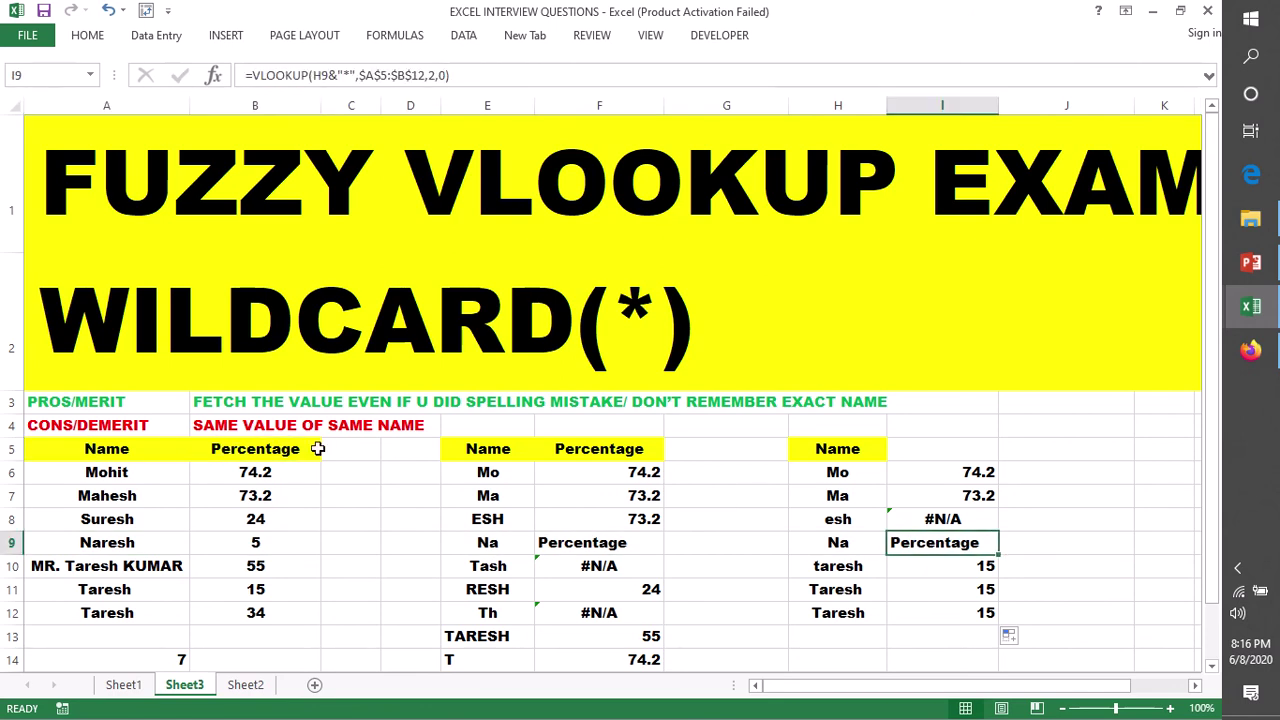
click(78, 449)
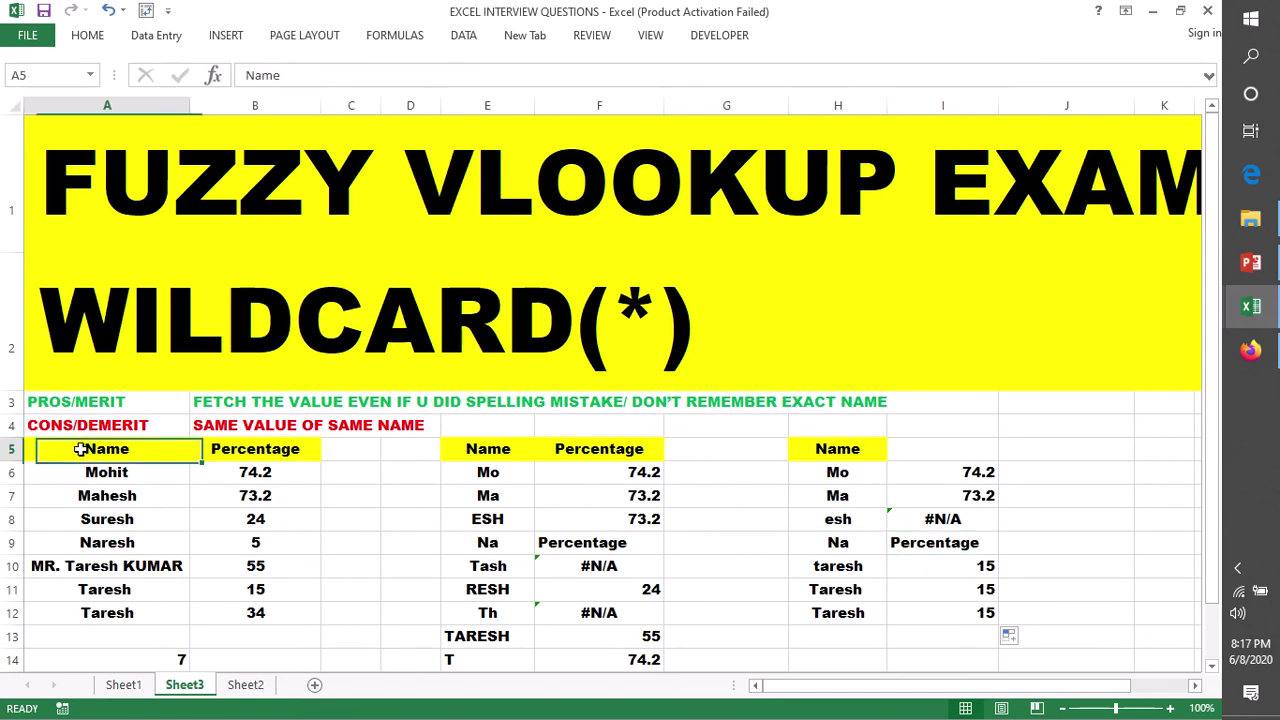
click(250, 451)
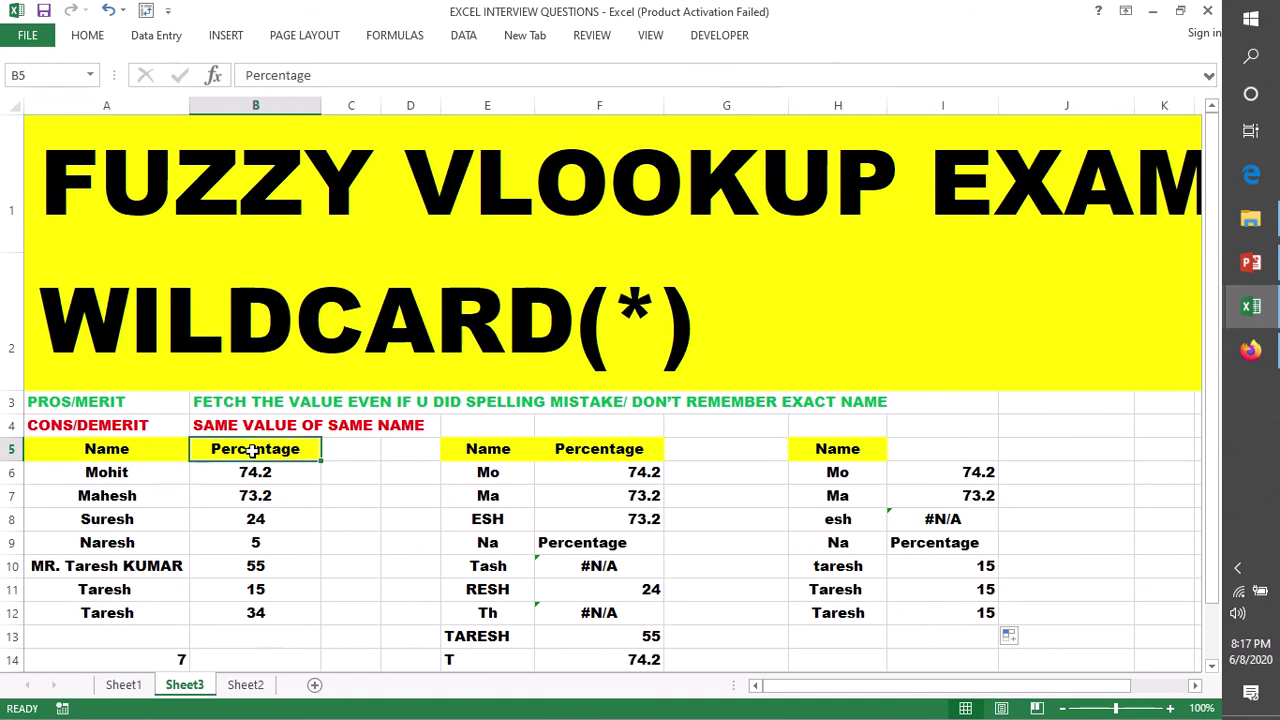
click(144, 449)
click(113, 544)
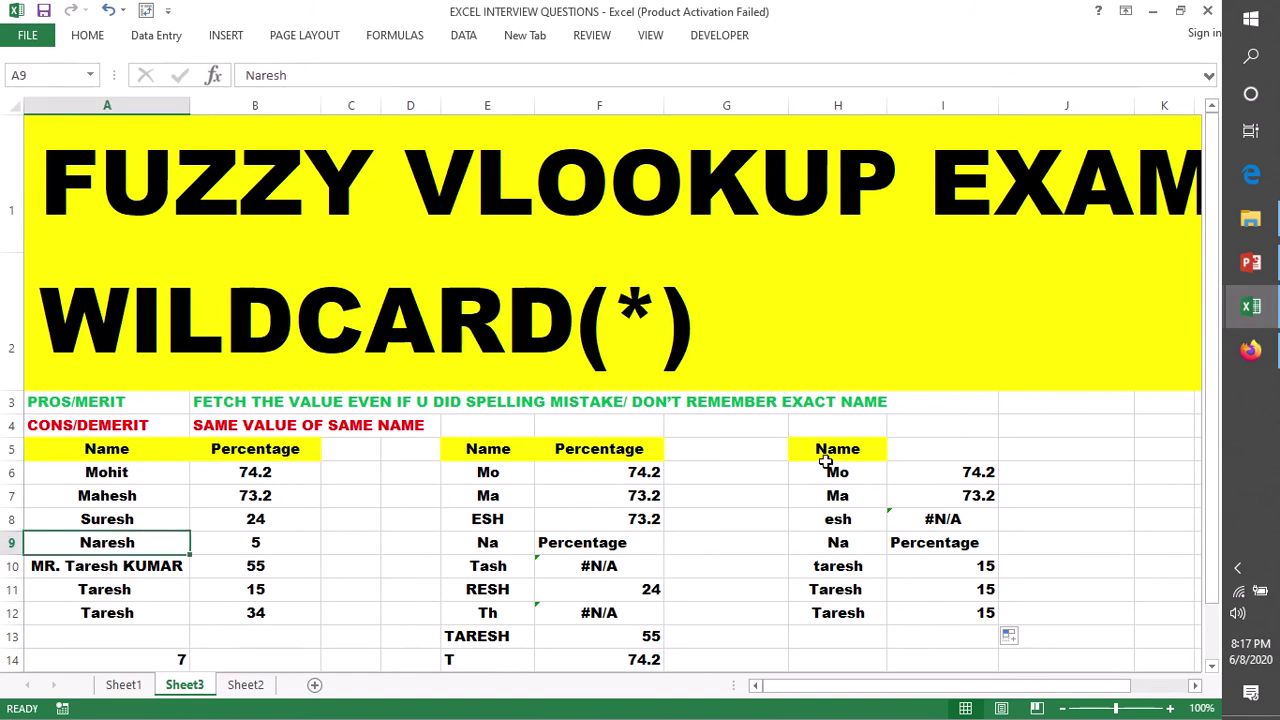
click(825, 460)
click(822, 546)
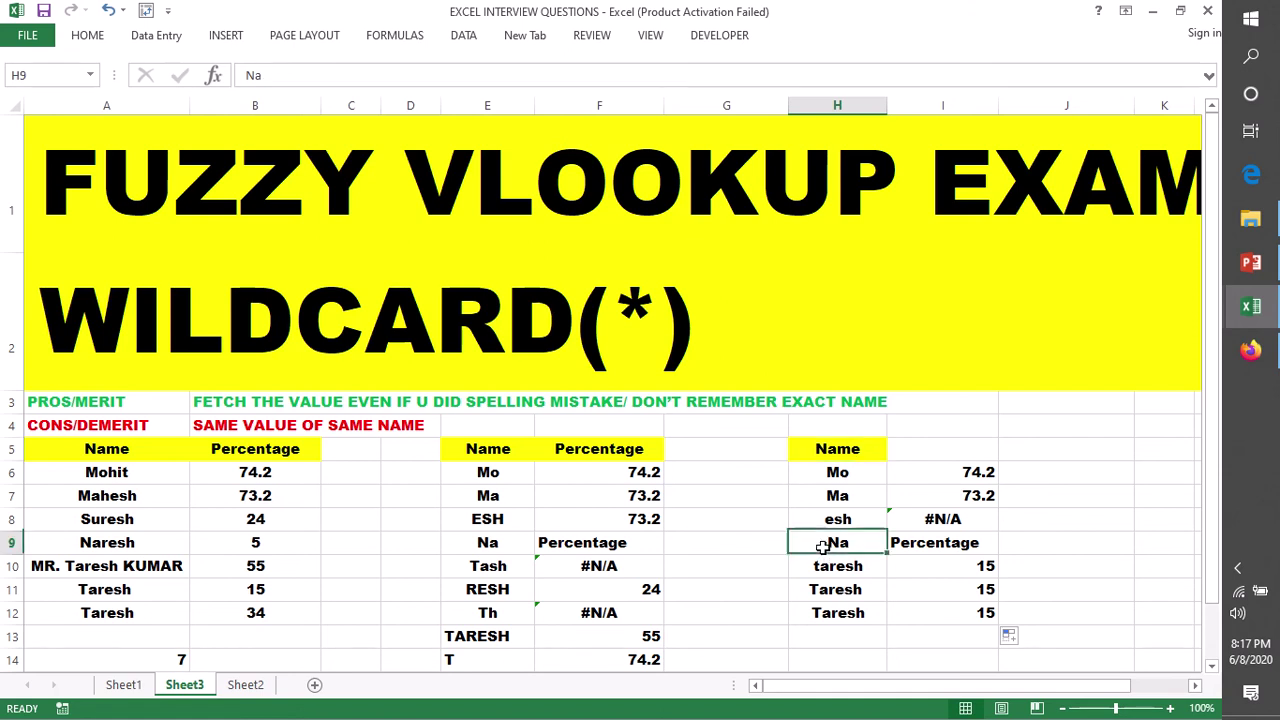
click(830, 448)
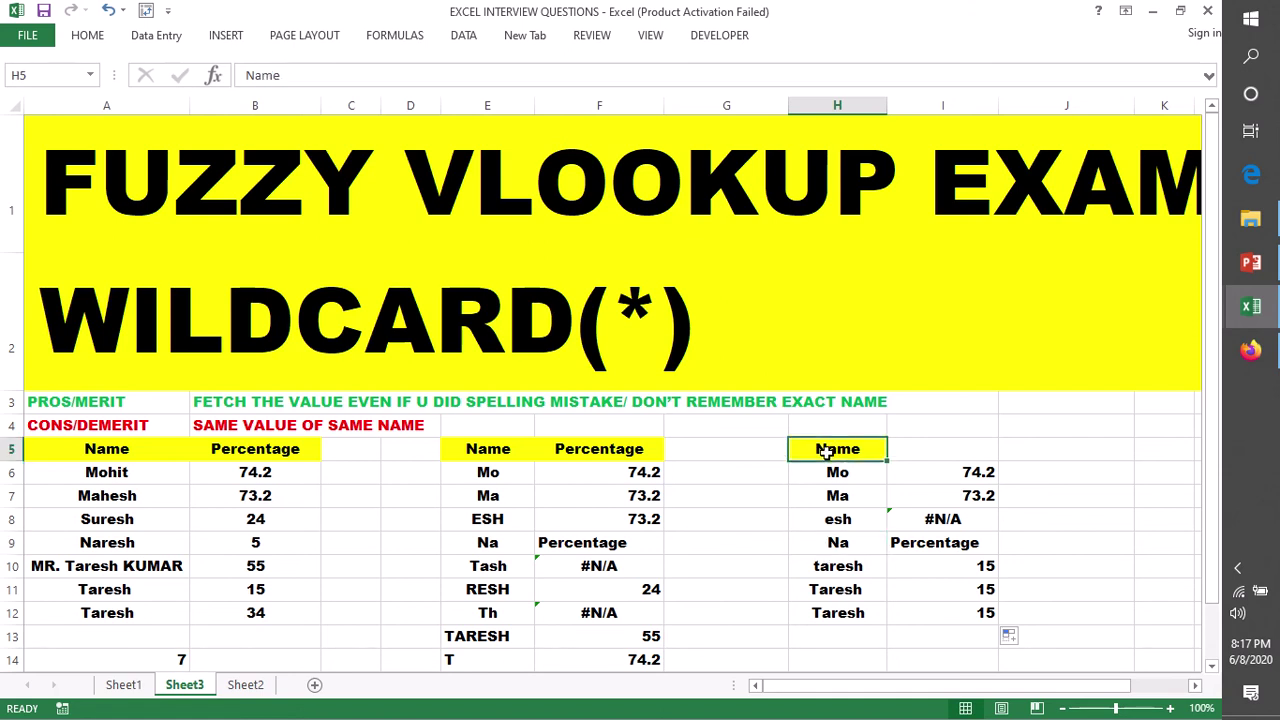
click(215, 452)
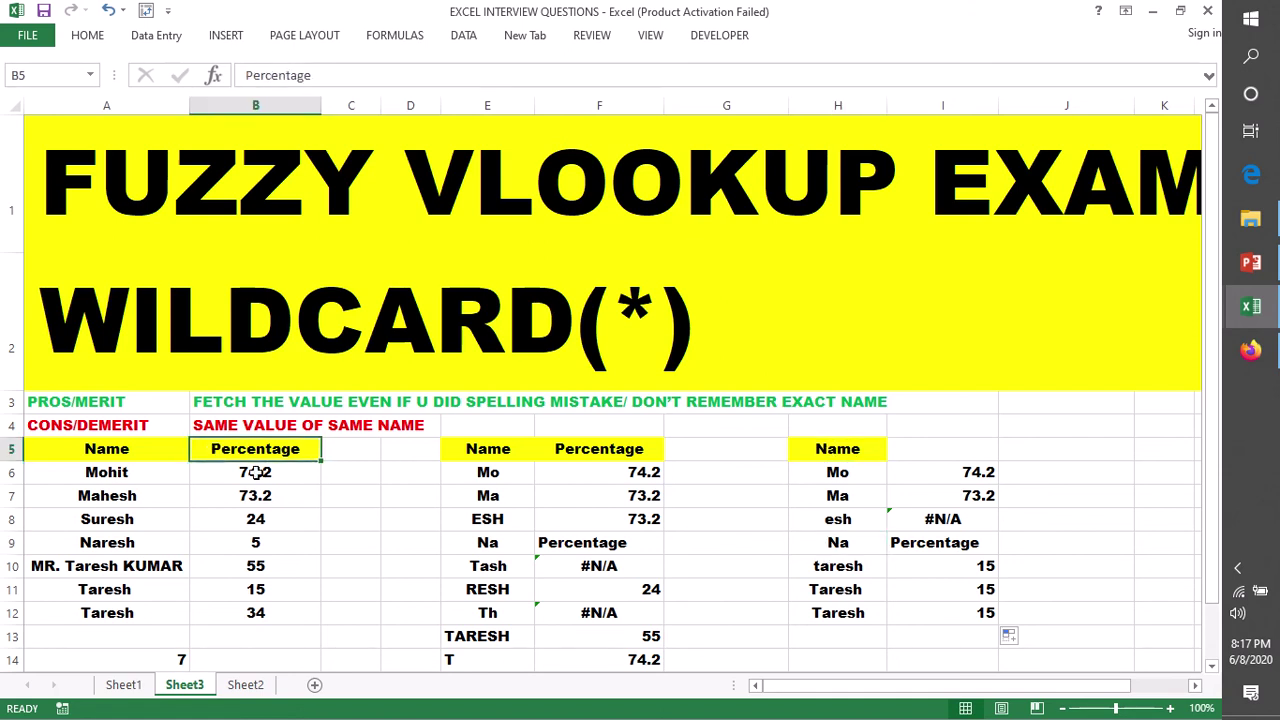
click(916, 543)
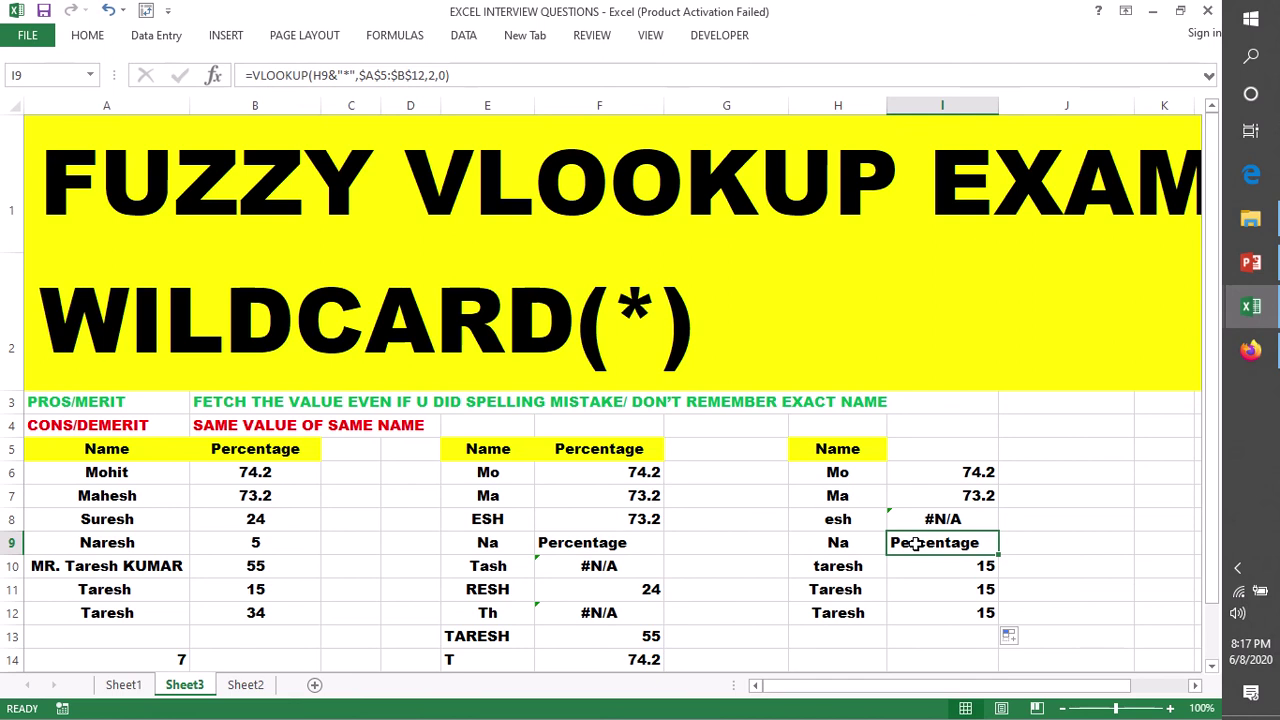
Compare the lookup name in H10 with the similar source names in A10:A11 and their percentages
click(820, 568)
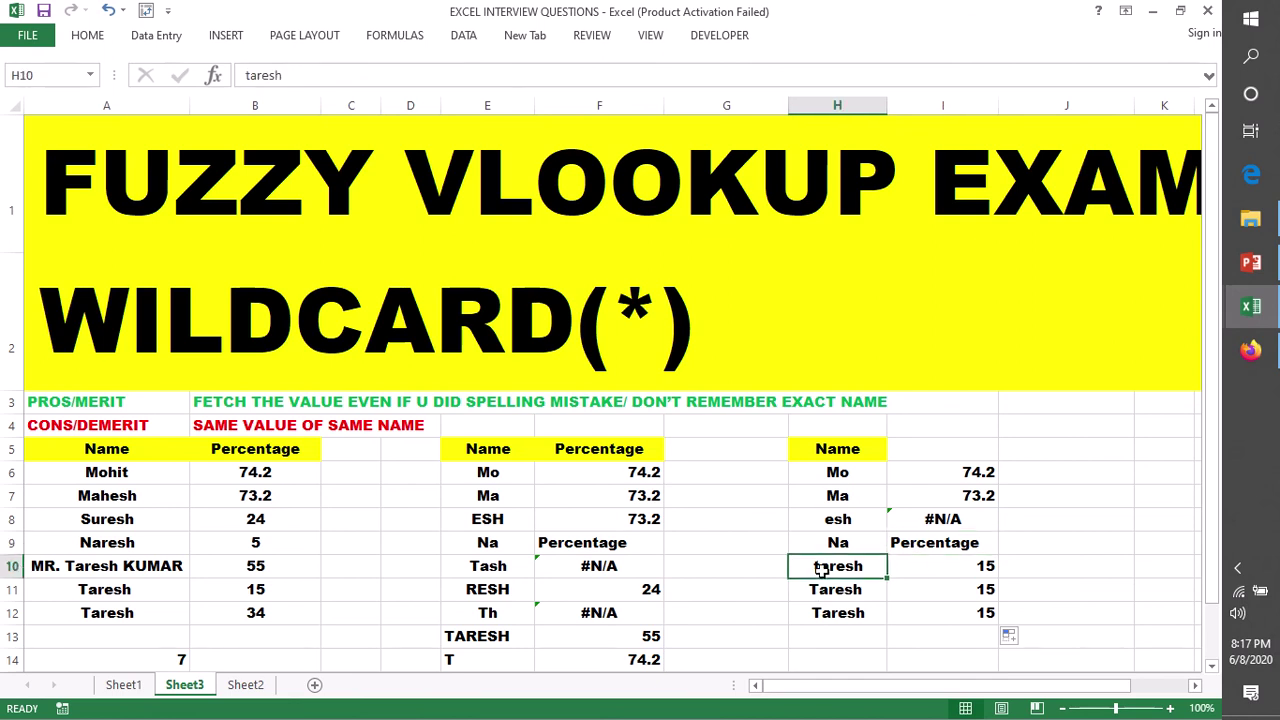
click(116, 589)
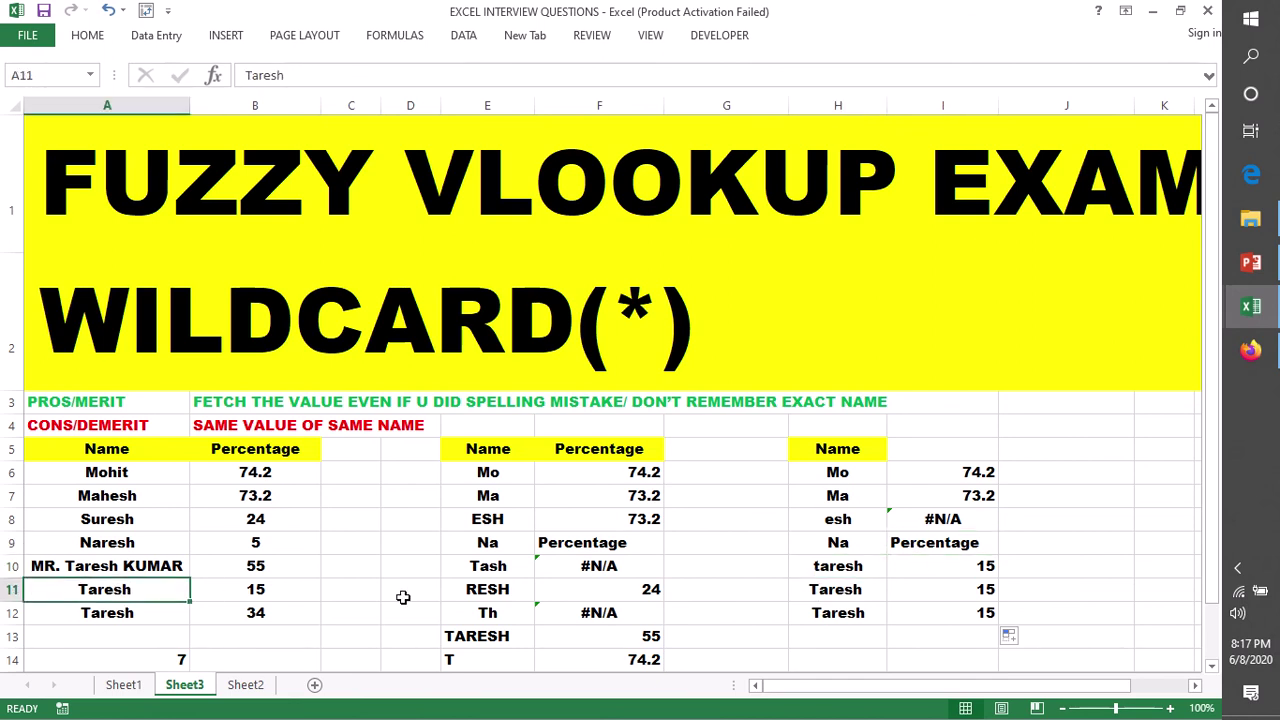
click(829, 566)
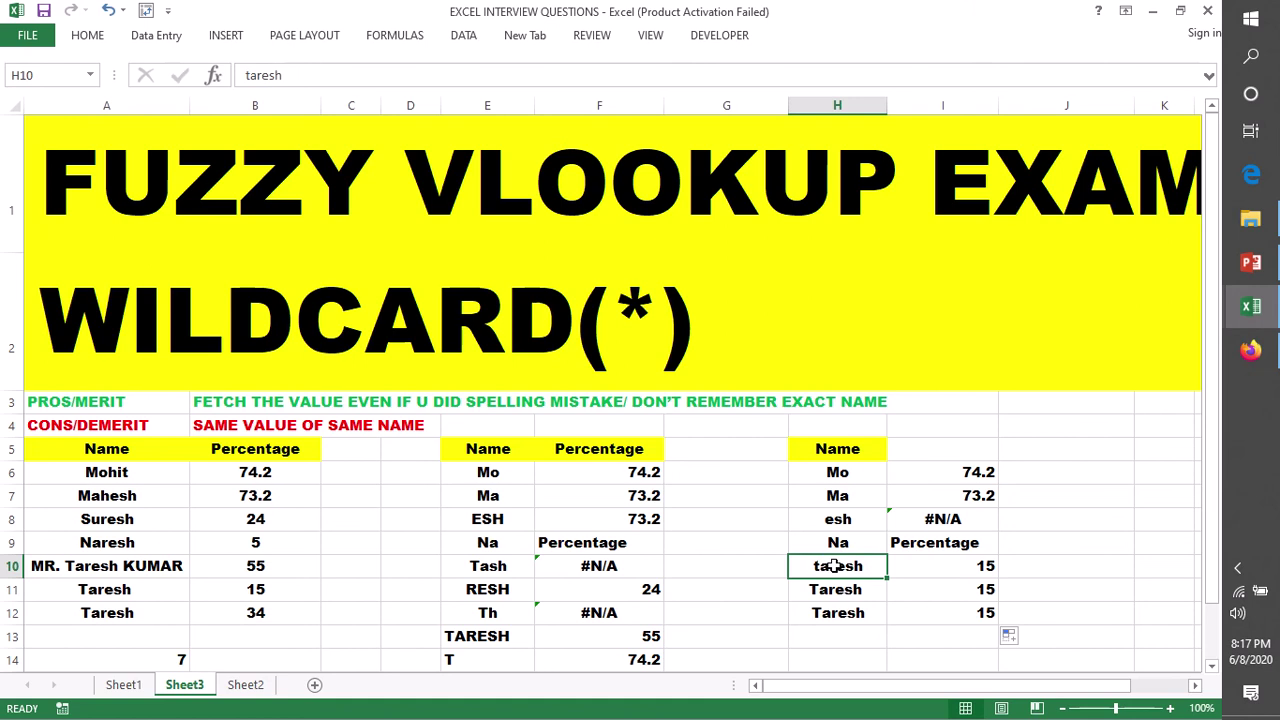
click(65, 565)
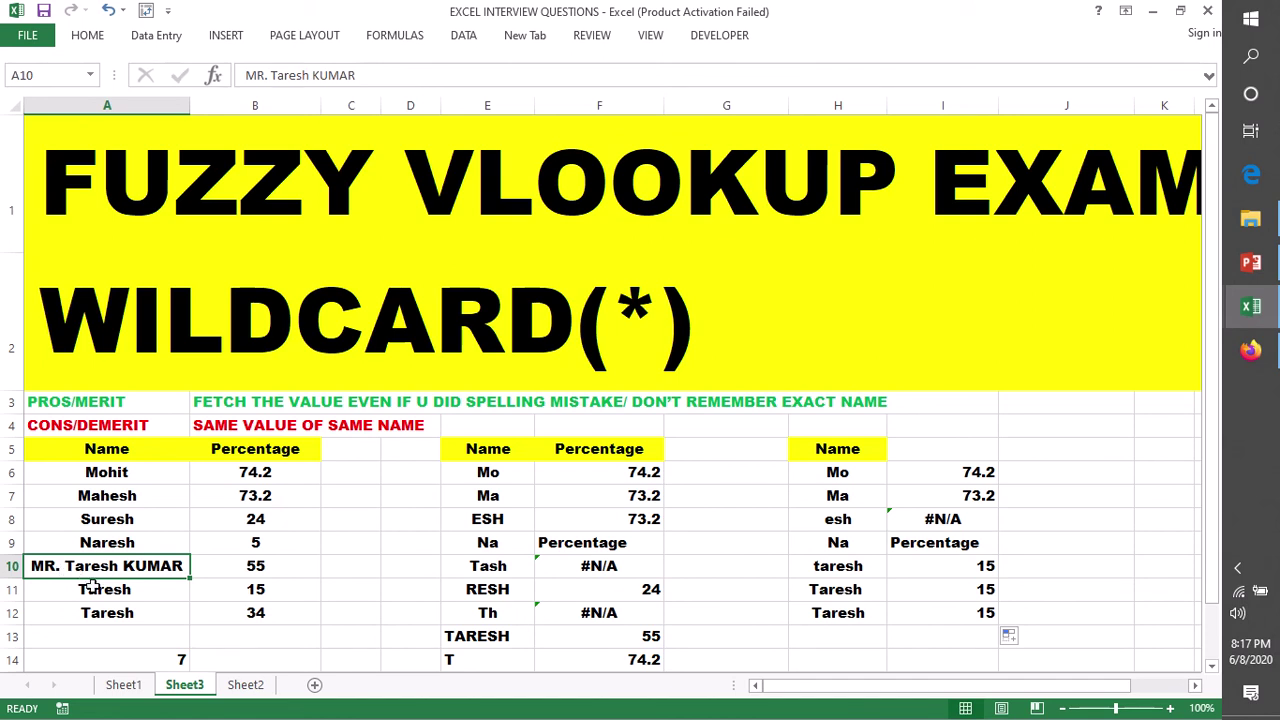
click(146, 596)
click(242, 594)
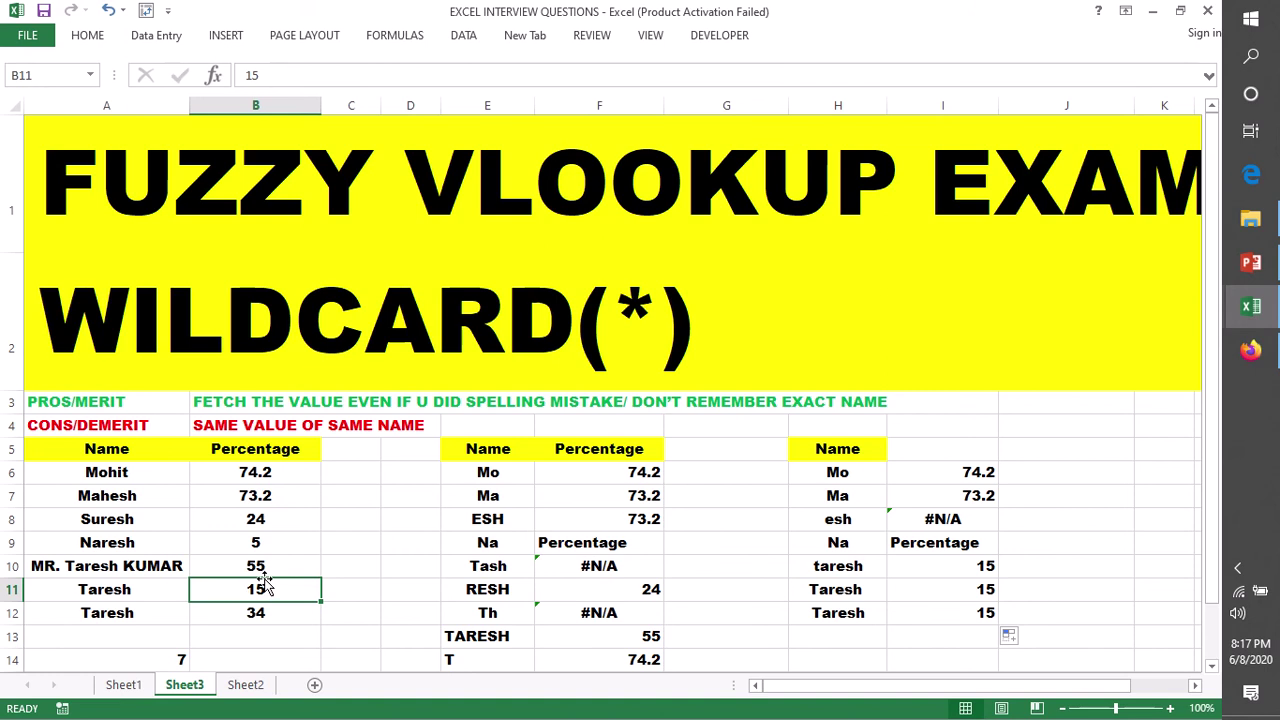
click(78, 595)
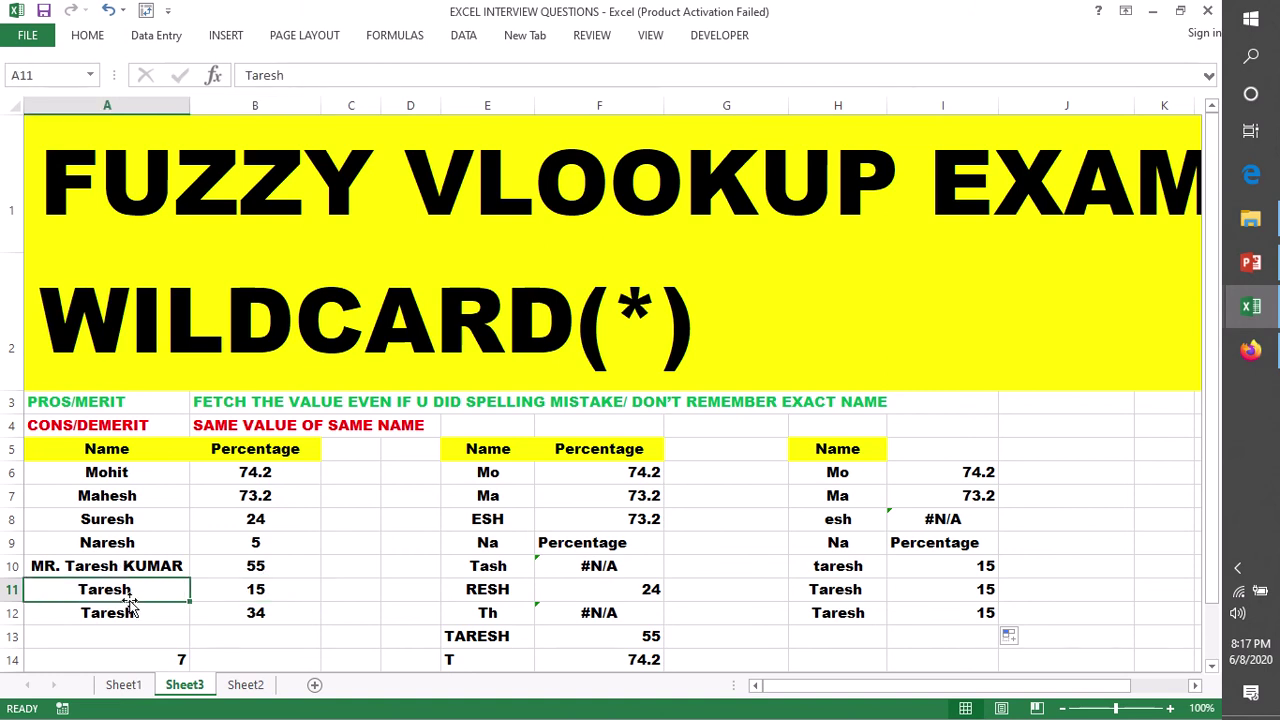
Capitalize the first letter of the name in H10, replacing the lowercase t with T
click(828, 594)
click(820, 567)
double_click(818, 567)
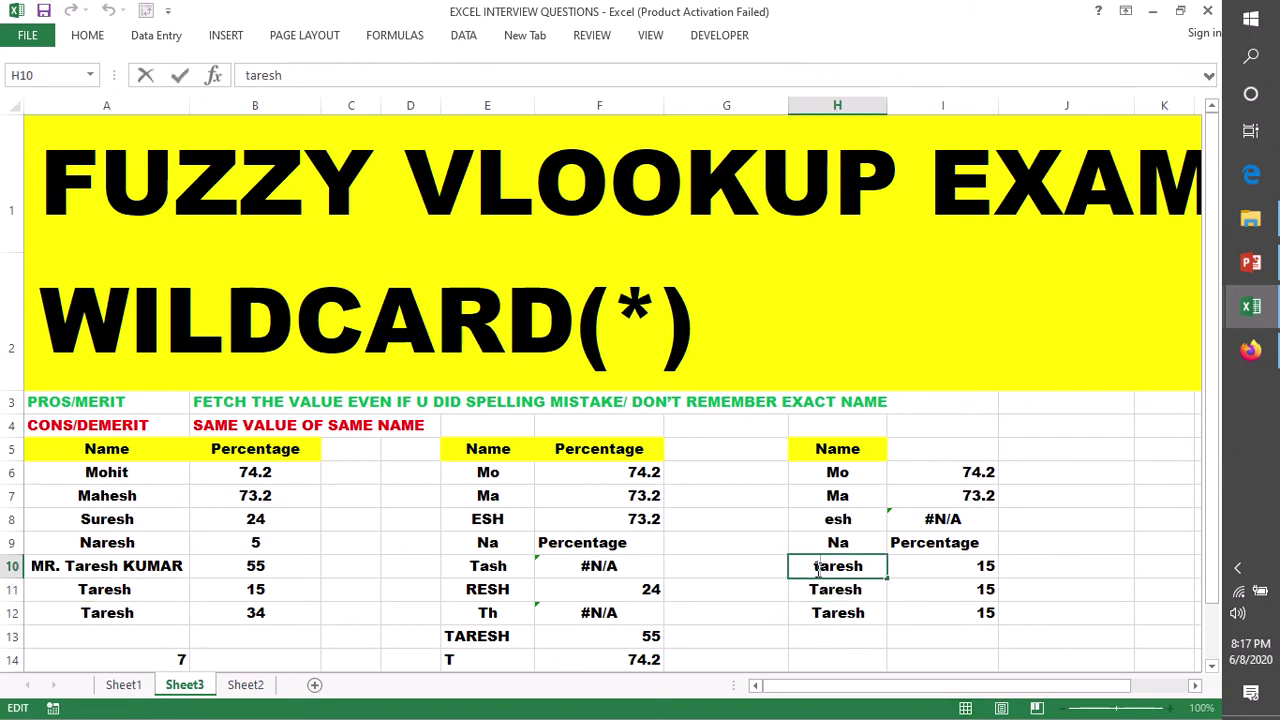
key(BackSpace)
text(T)
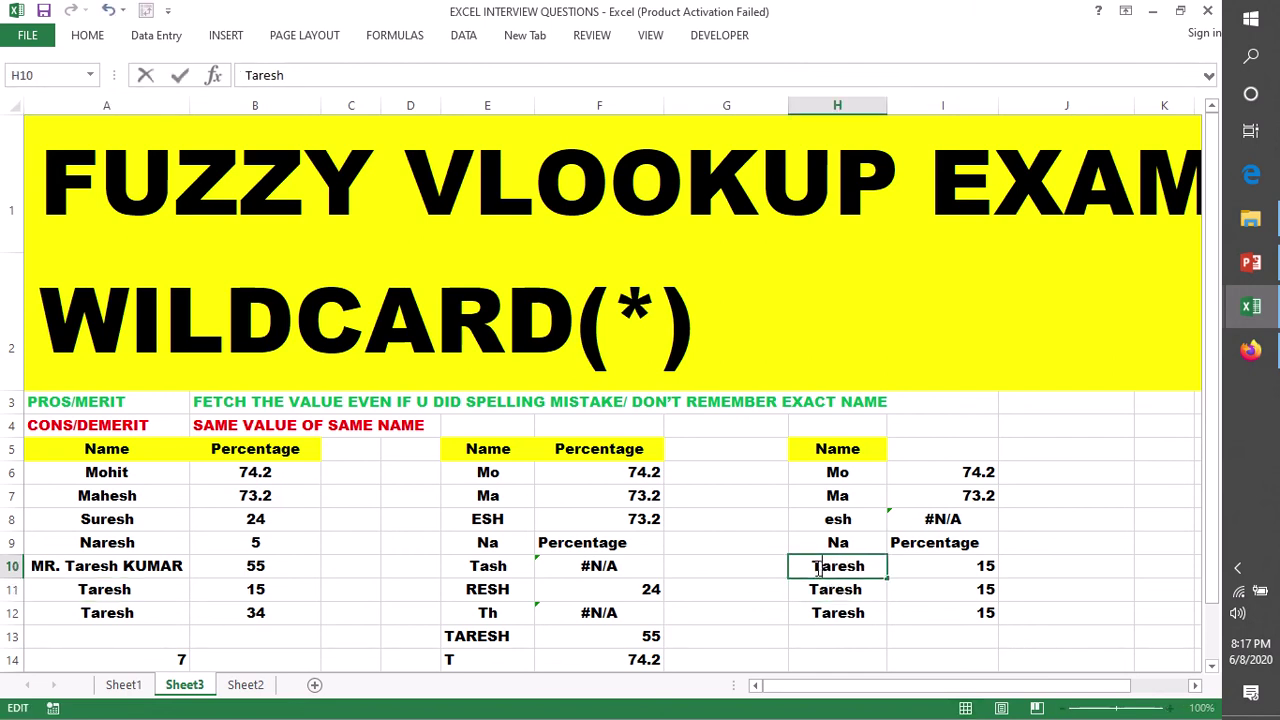
key(Return)
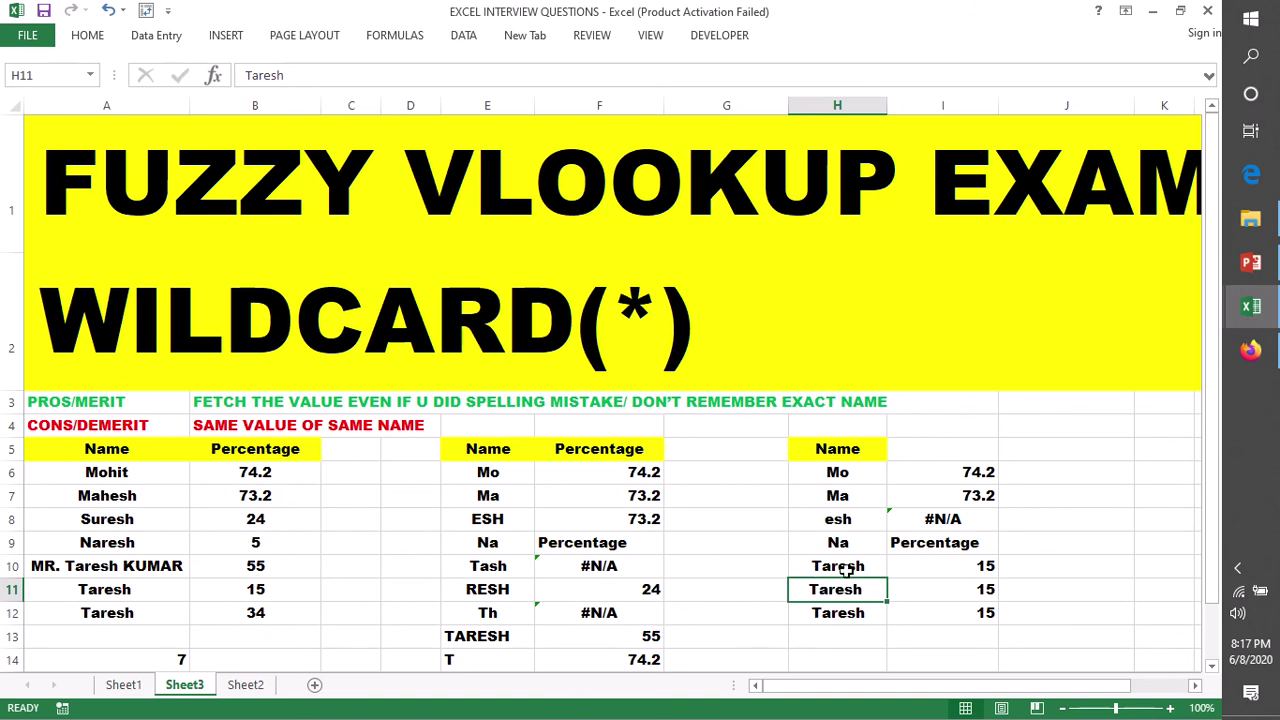
Compare the repeated names and percentages in A10:B12 with the lookups in H10:I12, and review the pros and cons in rows 3 and 4
click(843, 567)
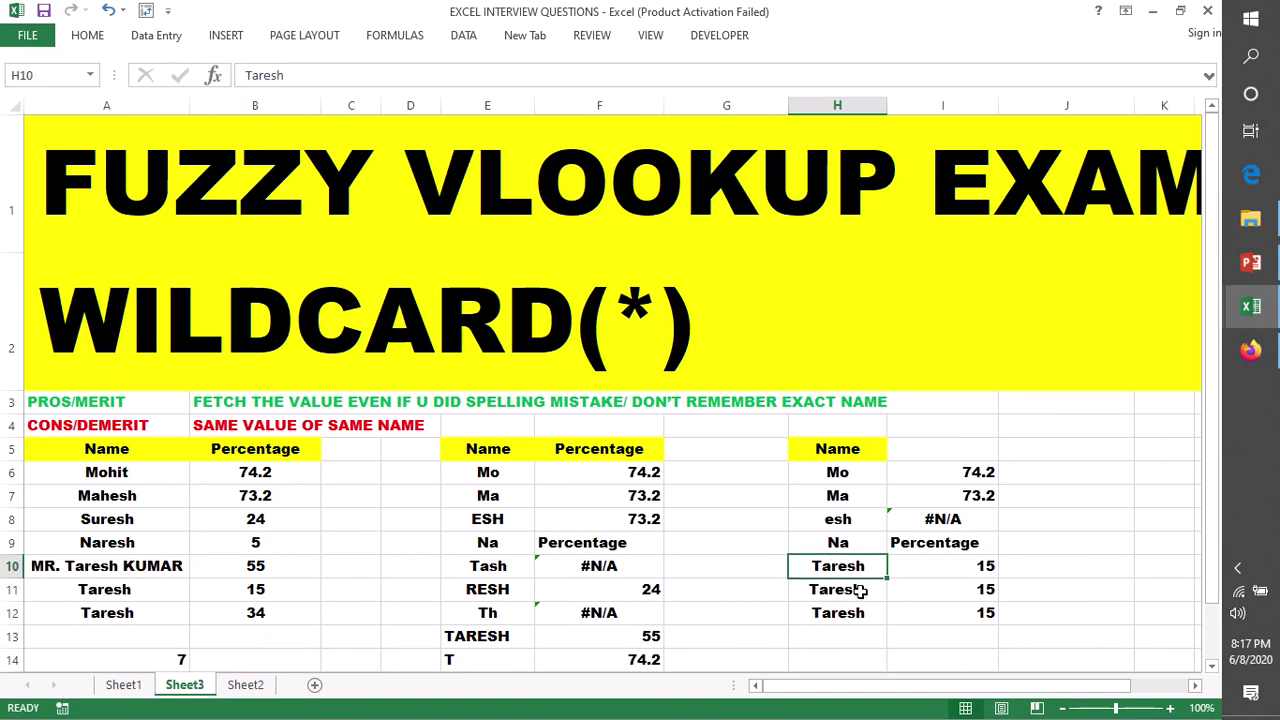
click(860, 590)
click(128, 568)
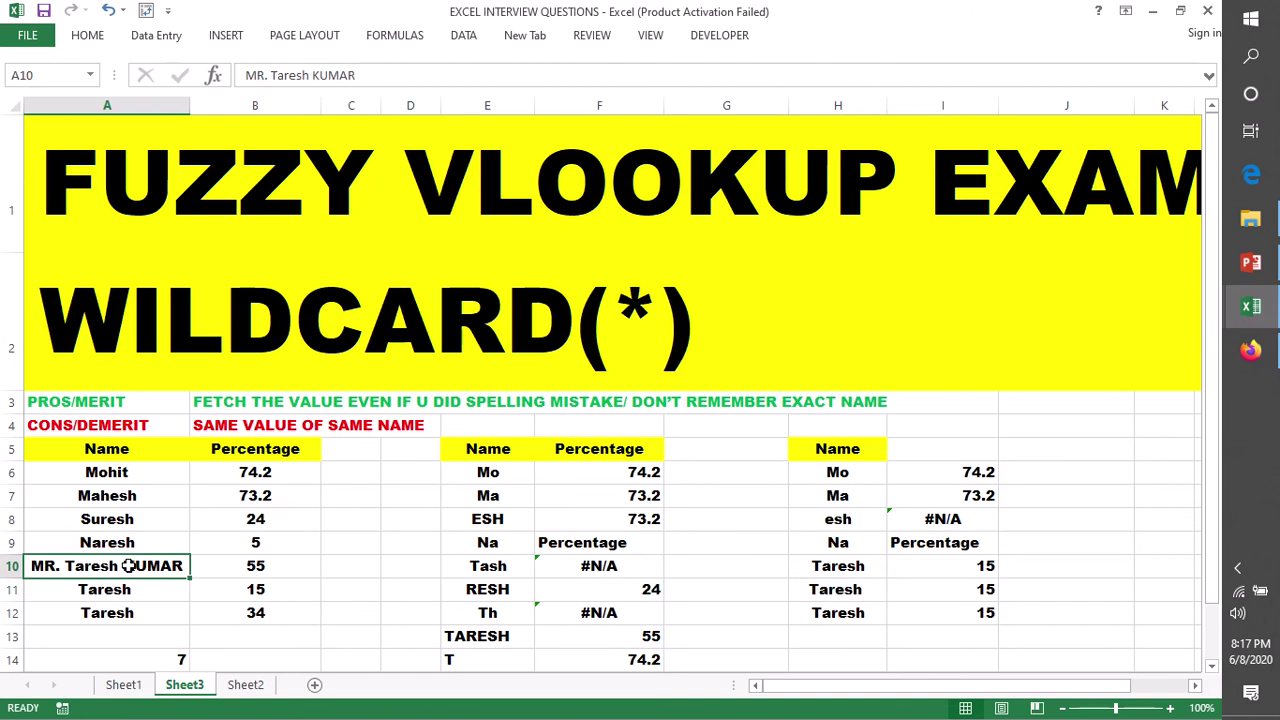
click(213, 571)
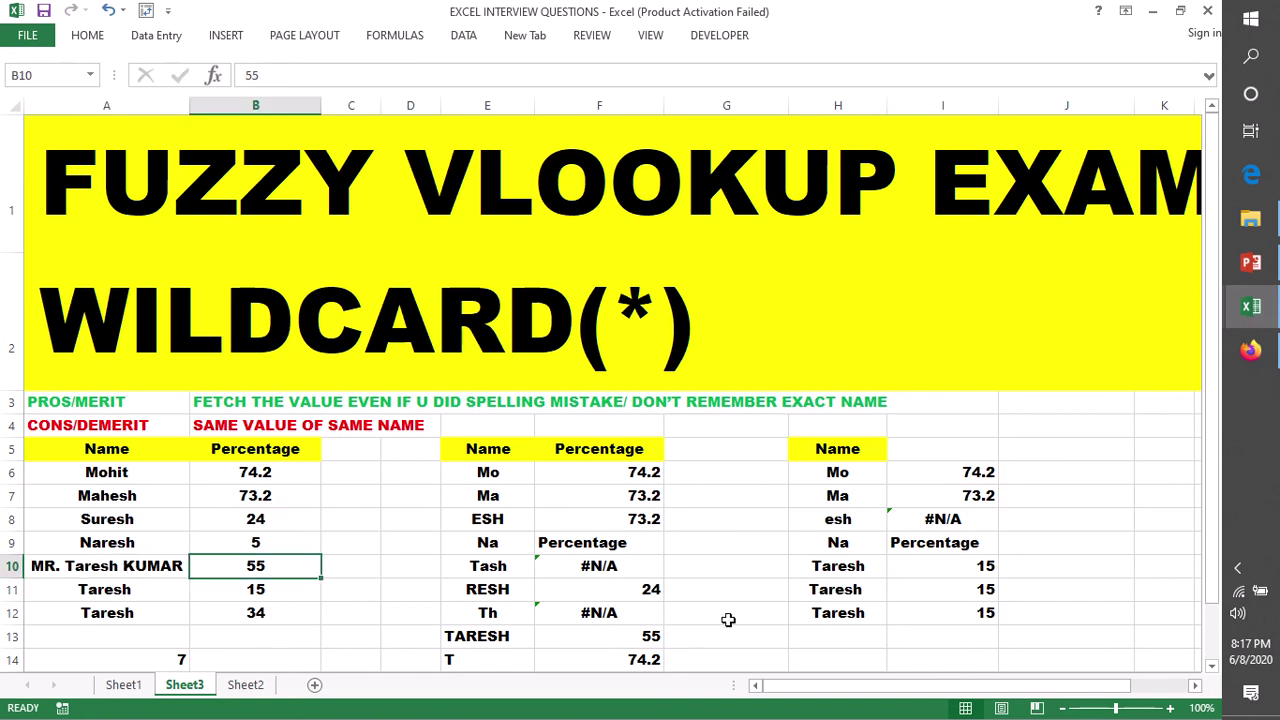
click(235, 593)
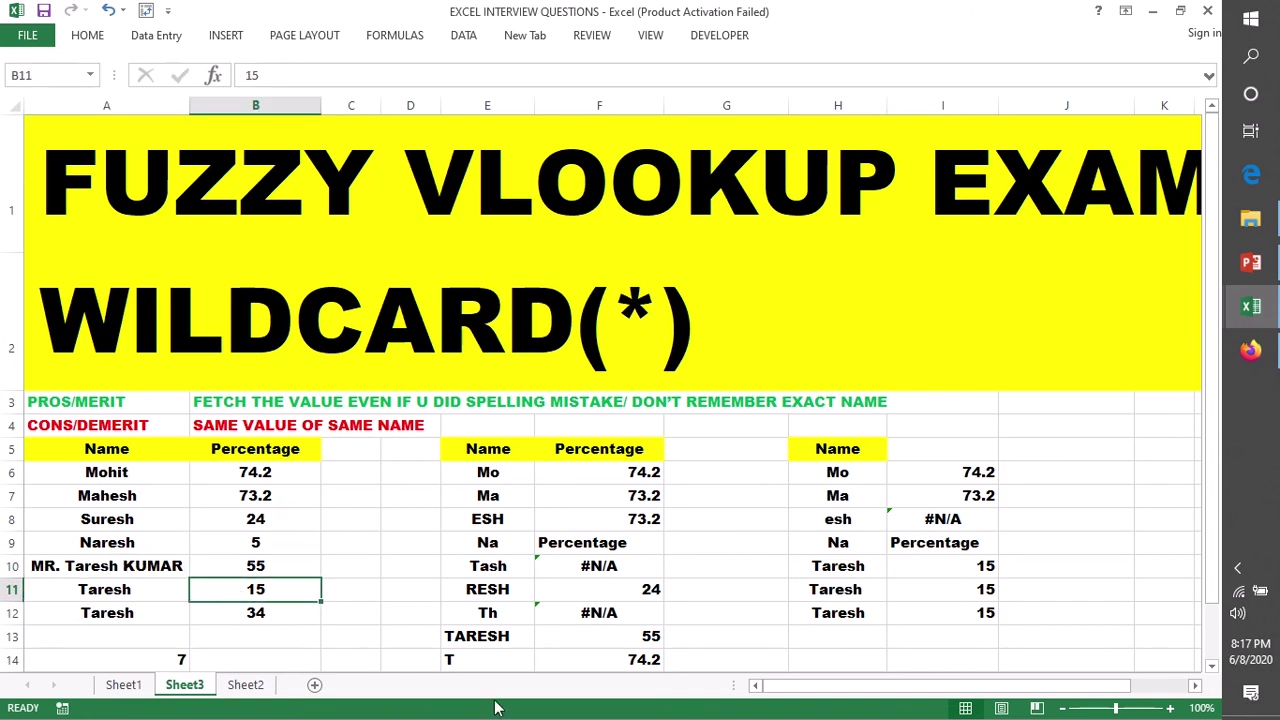
click(155, 615)
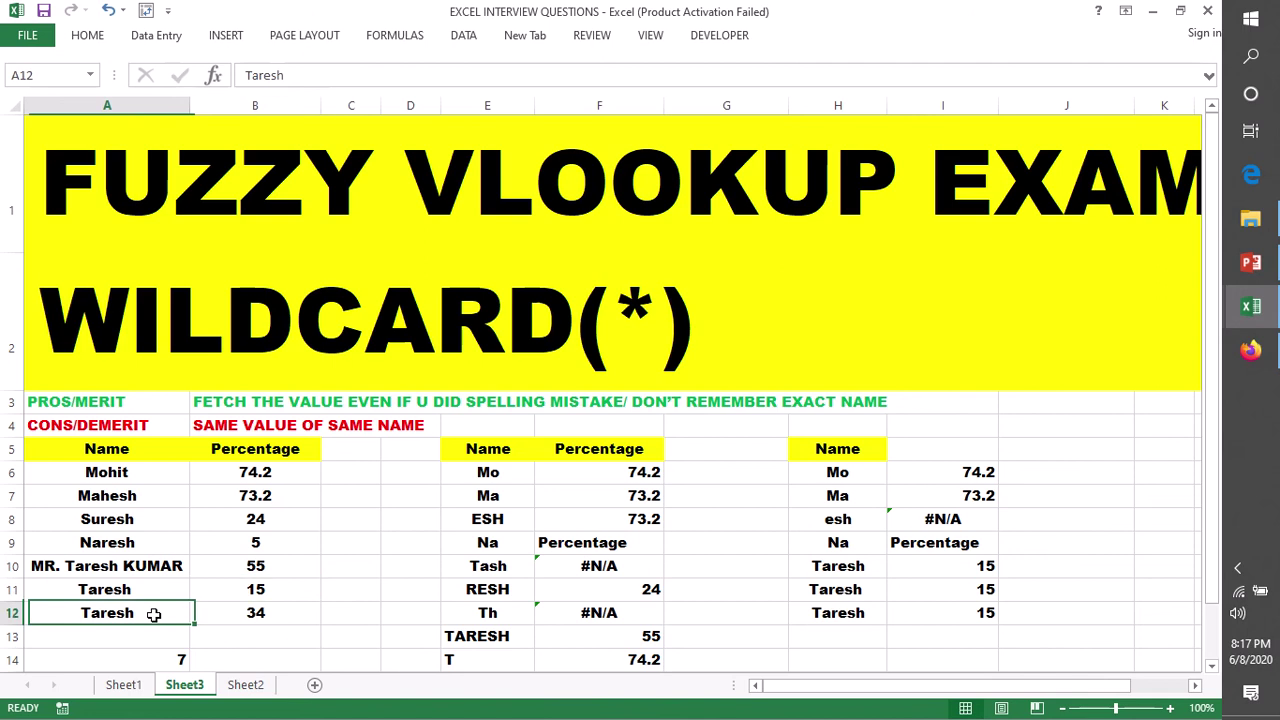
click(245, 617)
drag(134, 563, 142, 608)
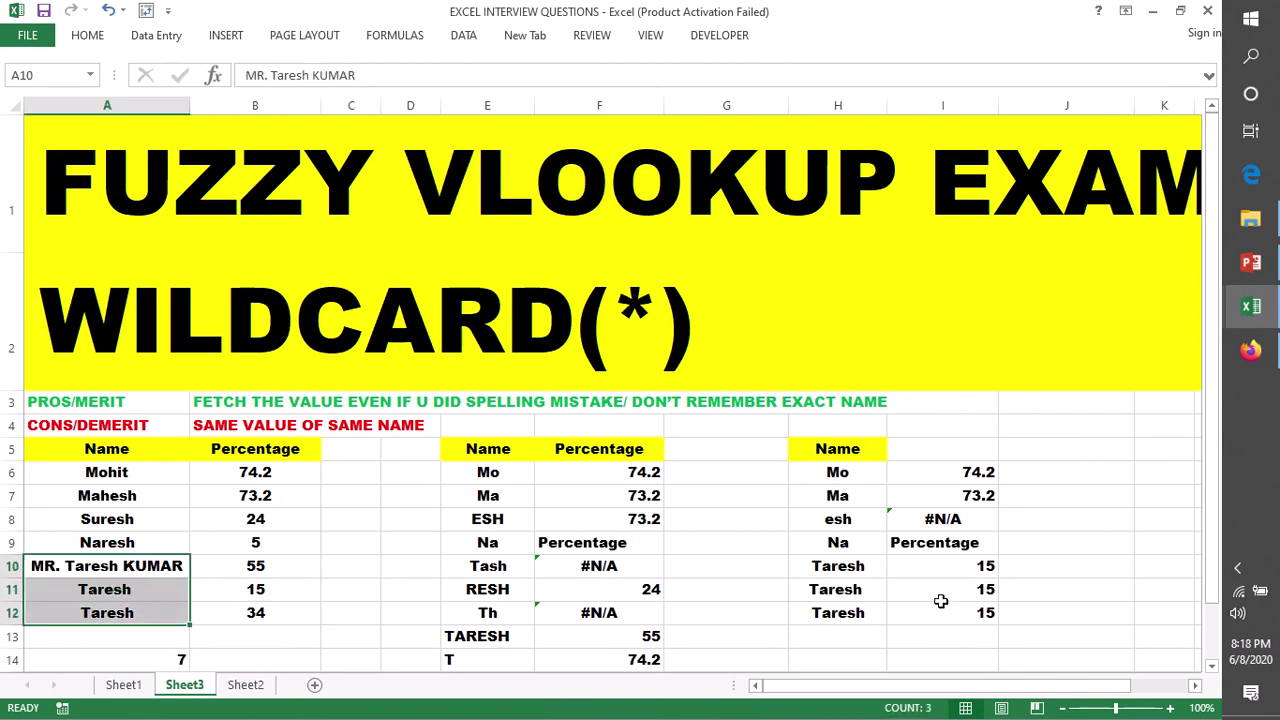
drag(940, 569, 936, 621)
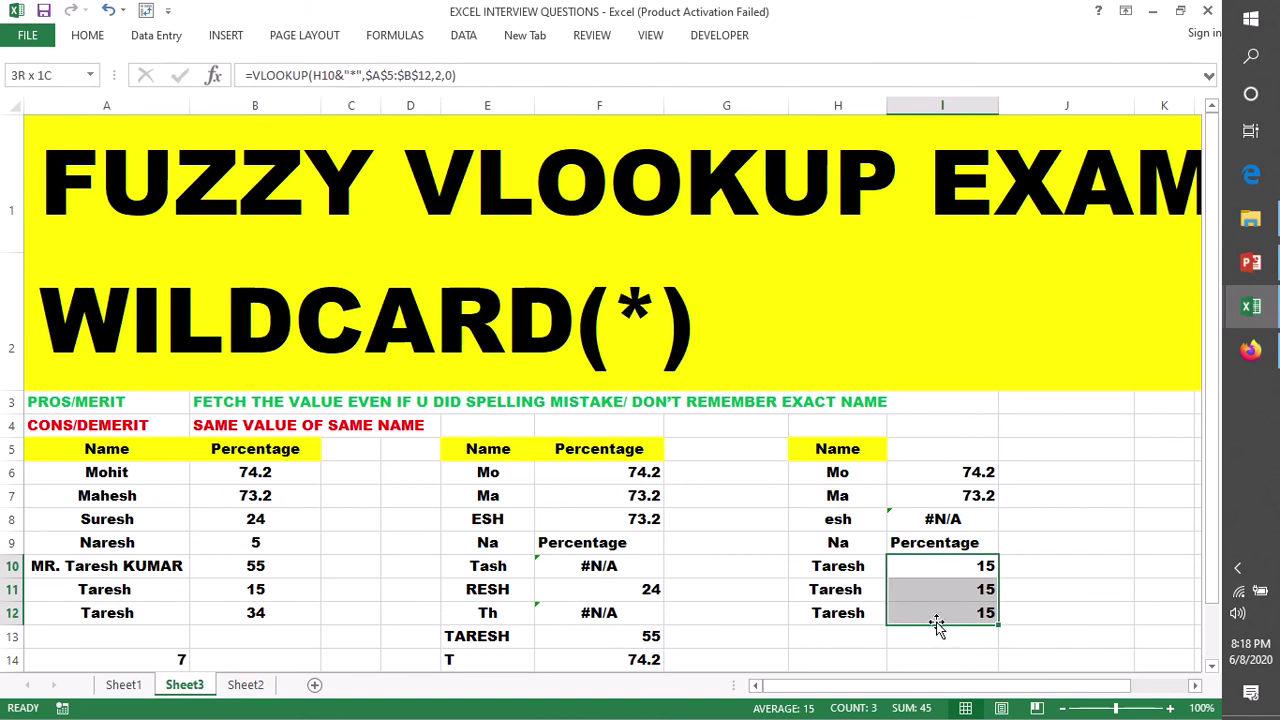
drag(936, 621, 936, 621)
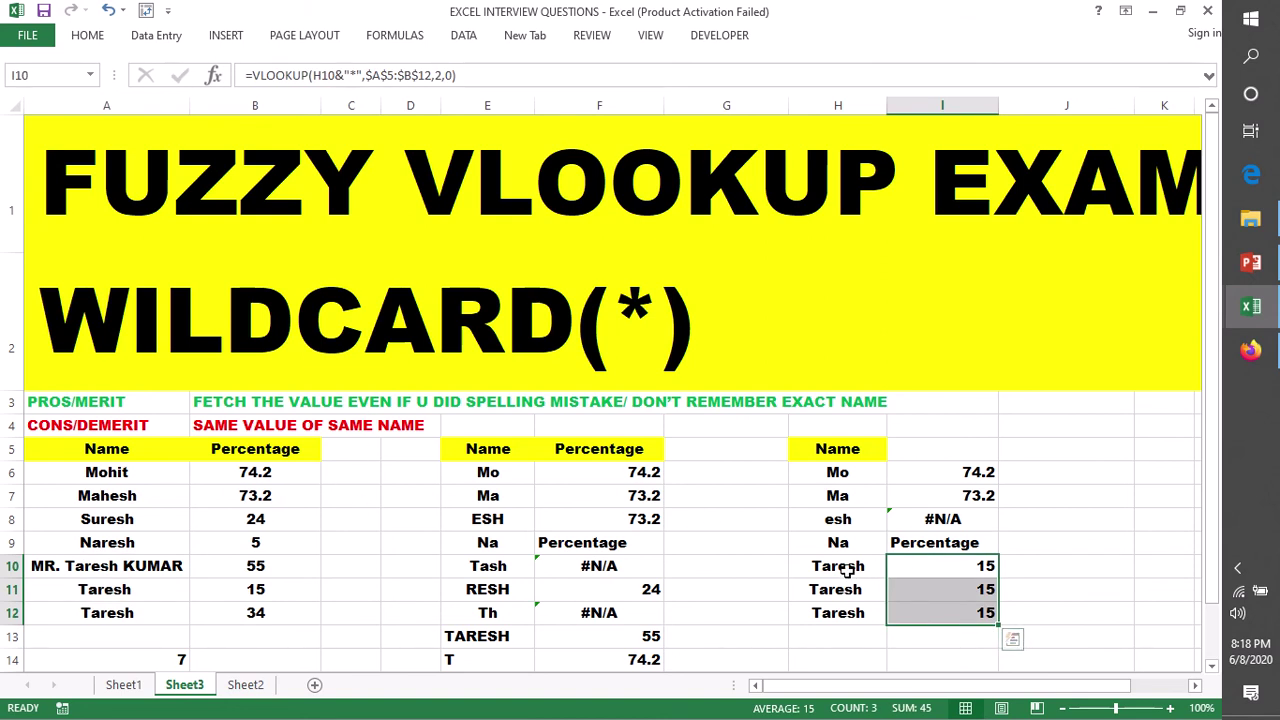
drag(846, 568, 849, 620)
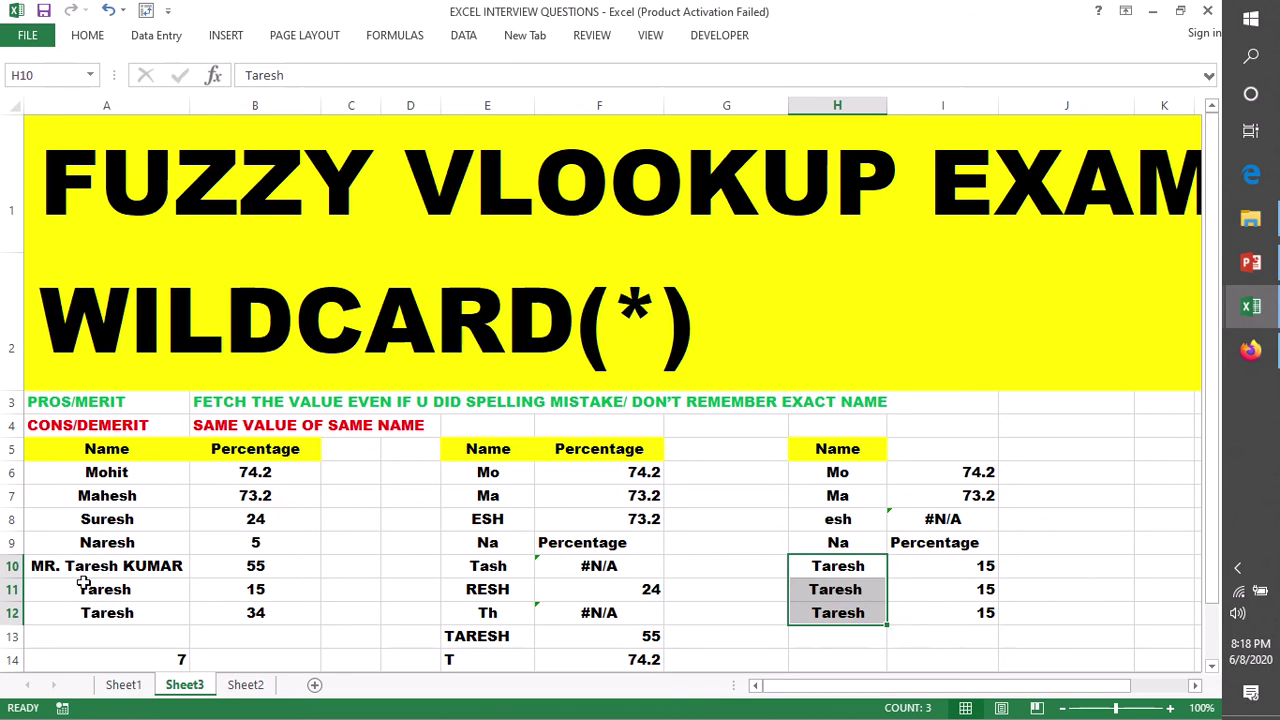
drag(257, 566, 270, 615)
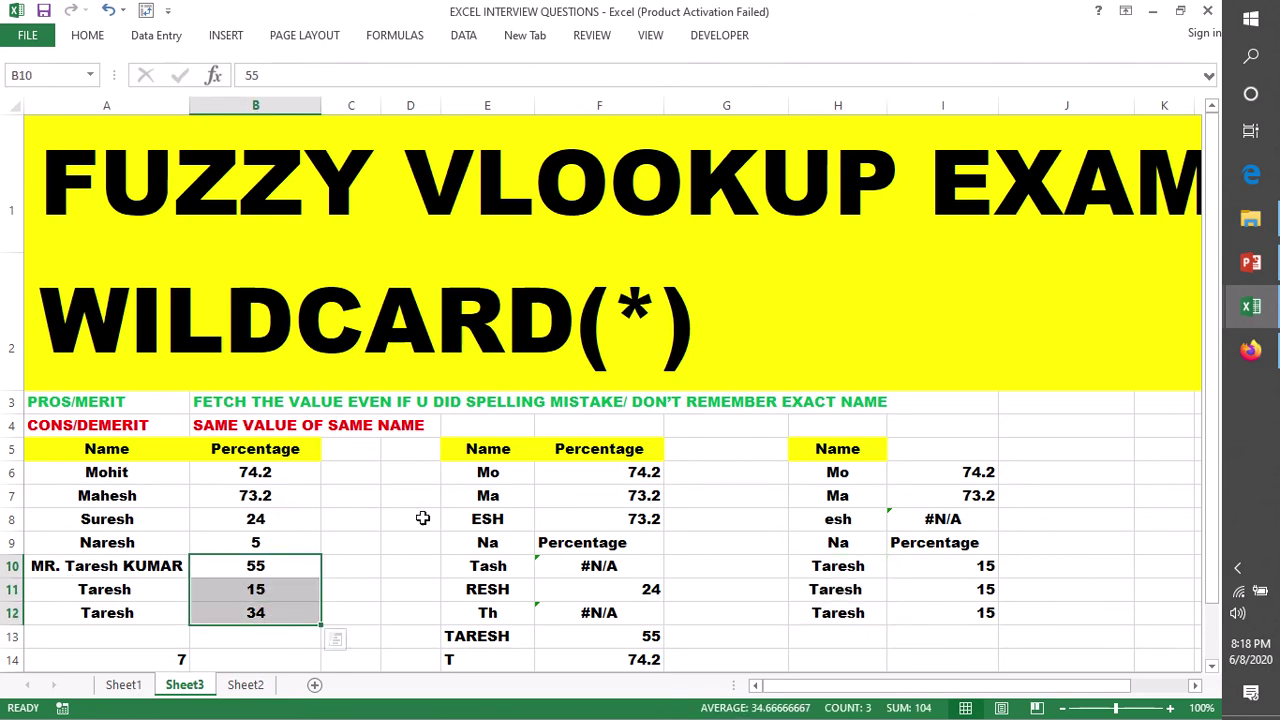
click(12, 425)
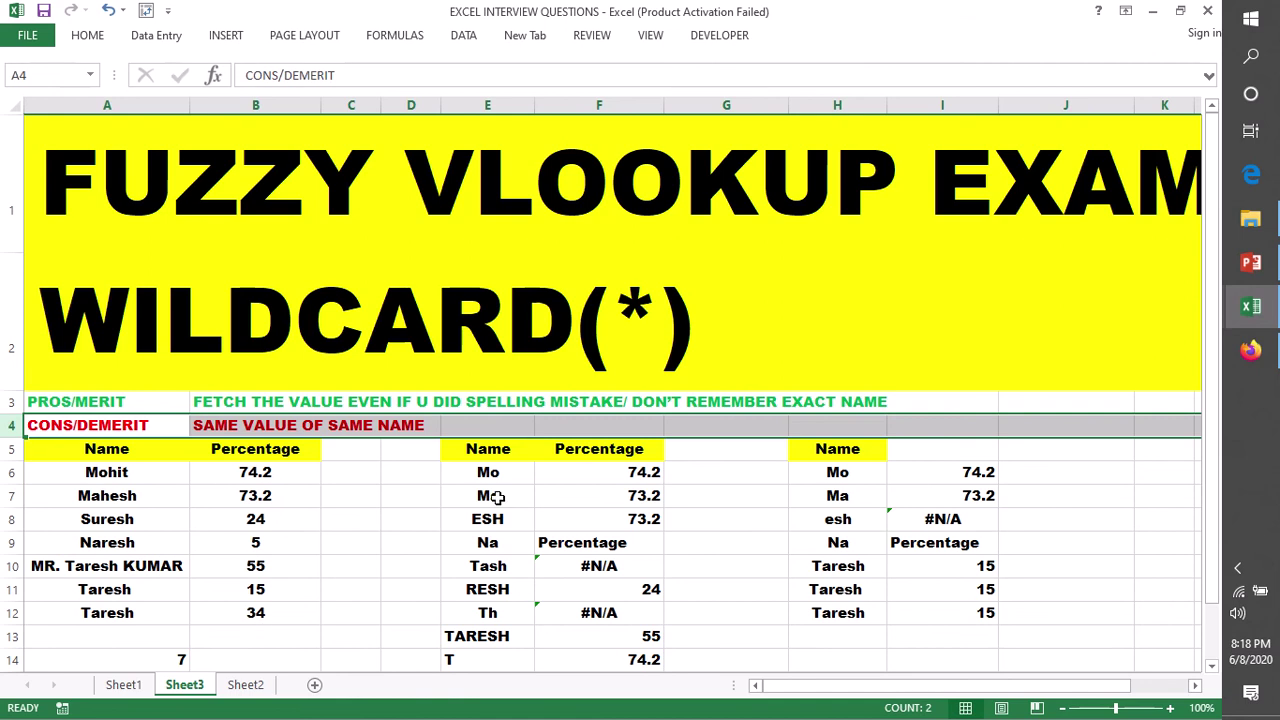
click(12, 401)
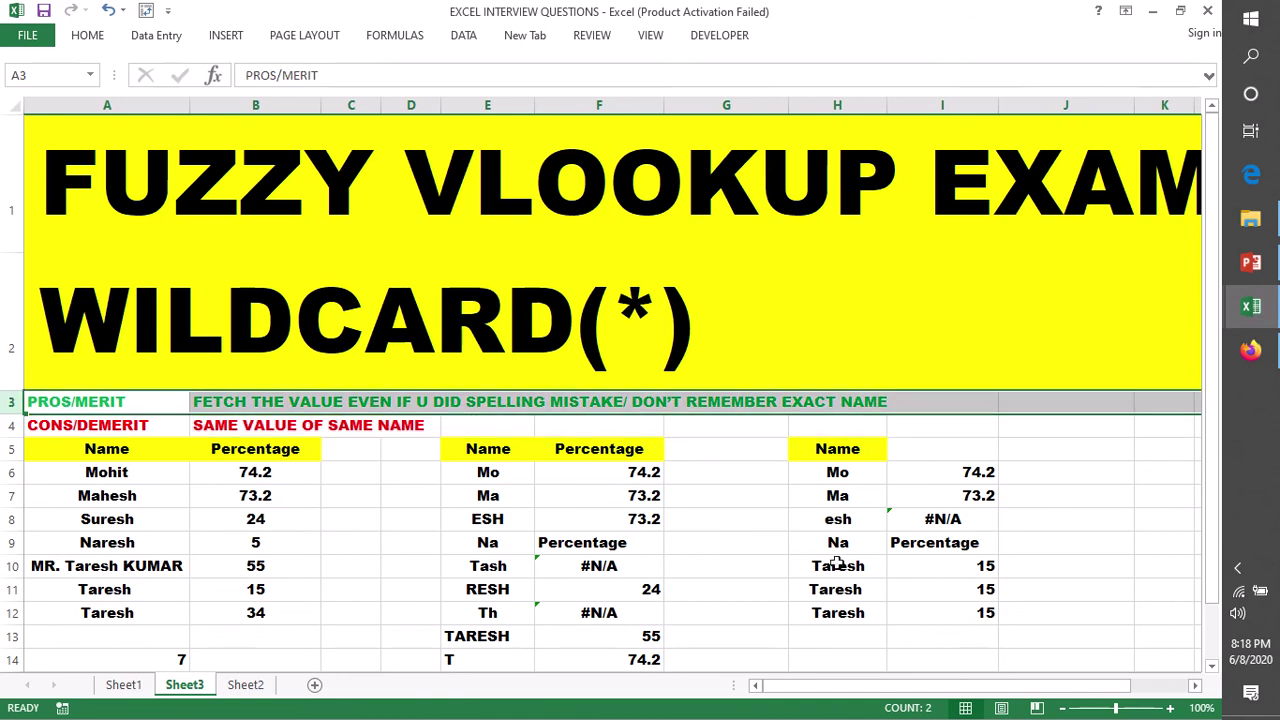
click(10, 589)
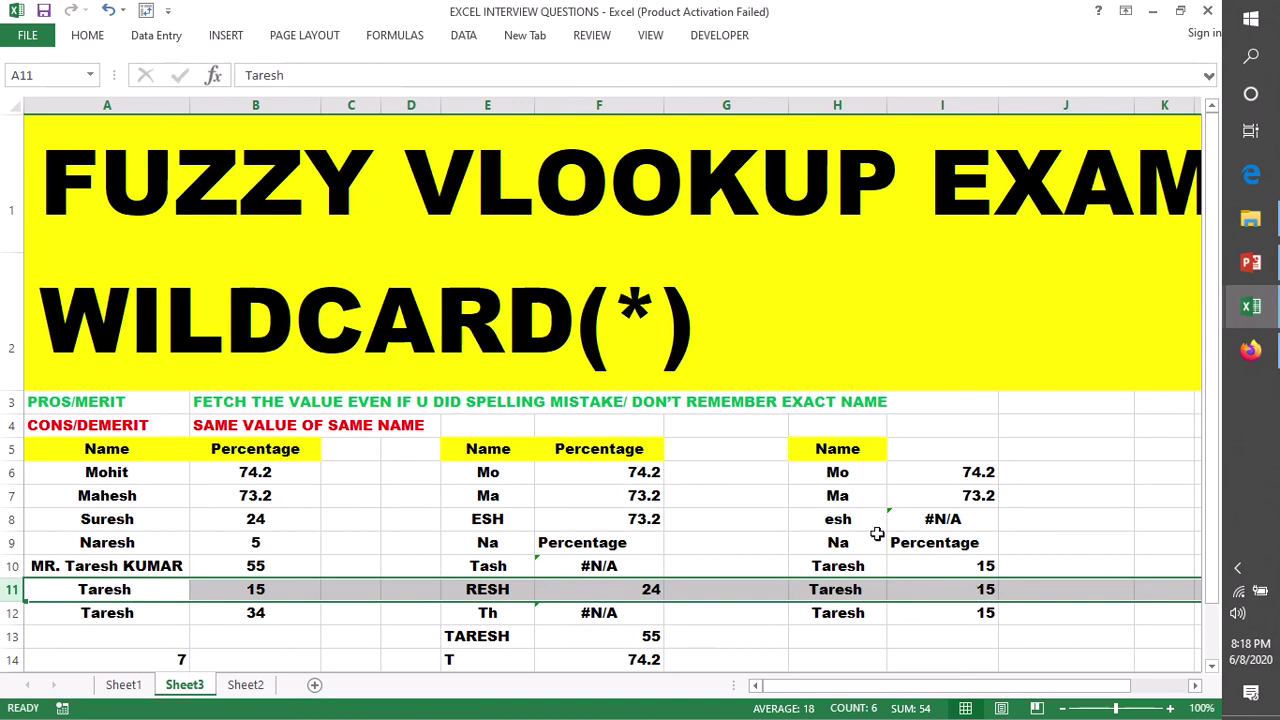
Add a leading "*"& wildcard before H6 in the I6 formula, giving =VLOOKUP("*"&H6&"*",$A$5:$B$12,2,0), and fill it down to I12
double_click(926, 476)
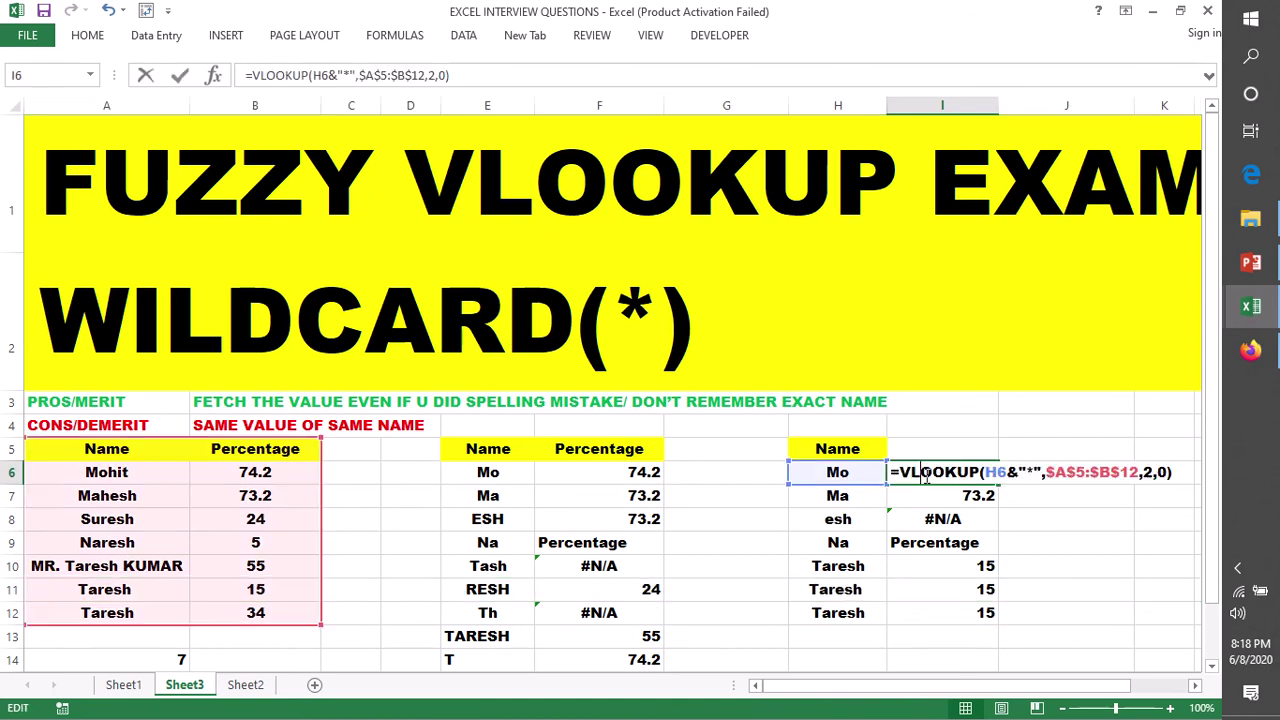
drag(1042, 472, 1008, 474)
key(ctrl+c)
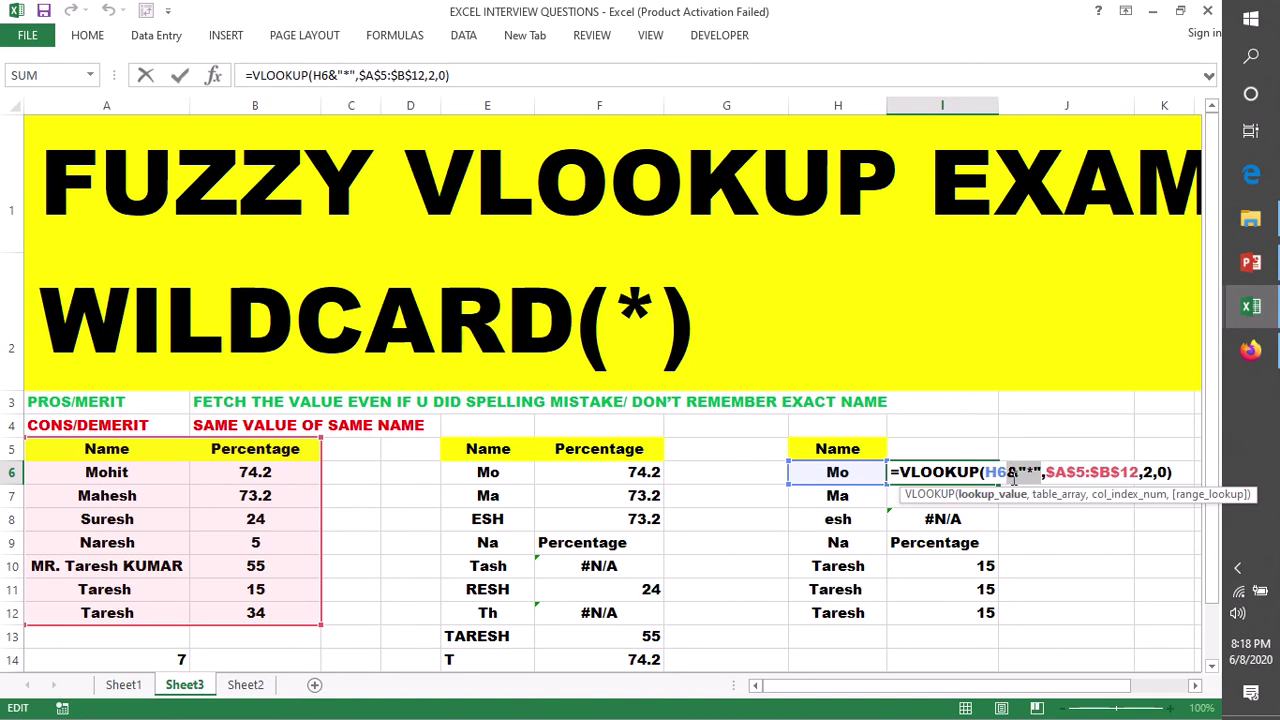
click(986, 474)
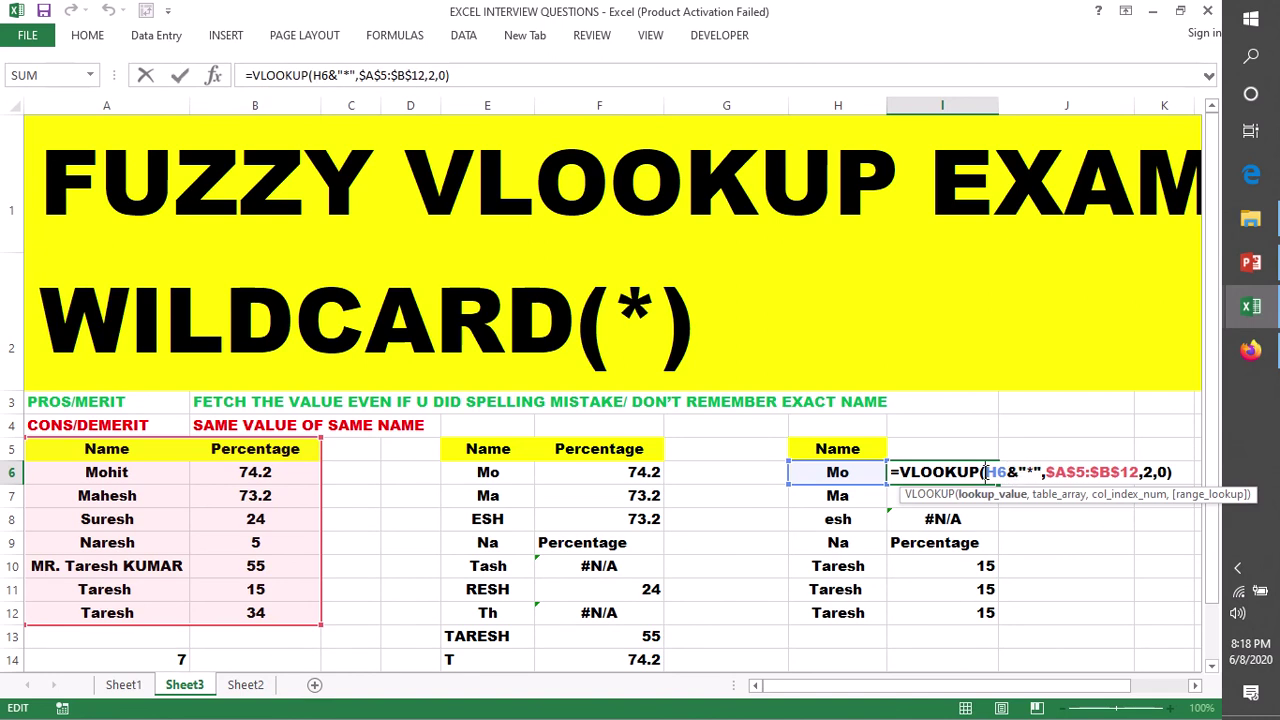
key(ctrl+v)
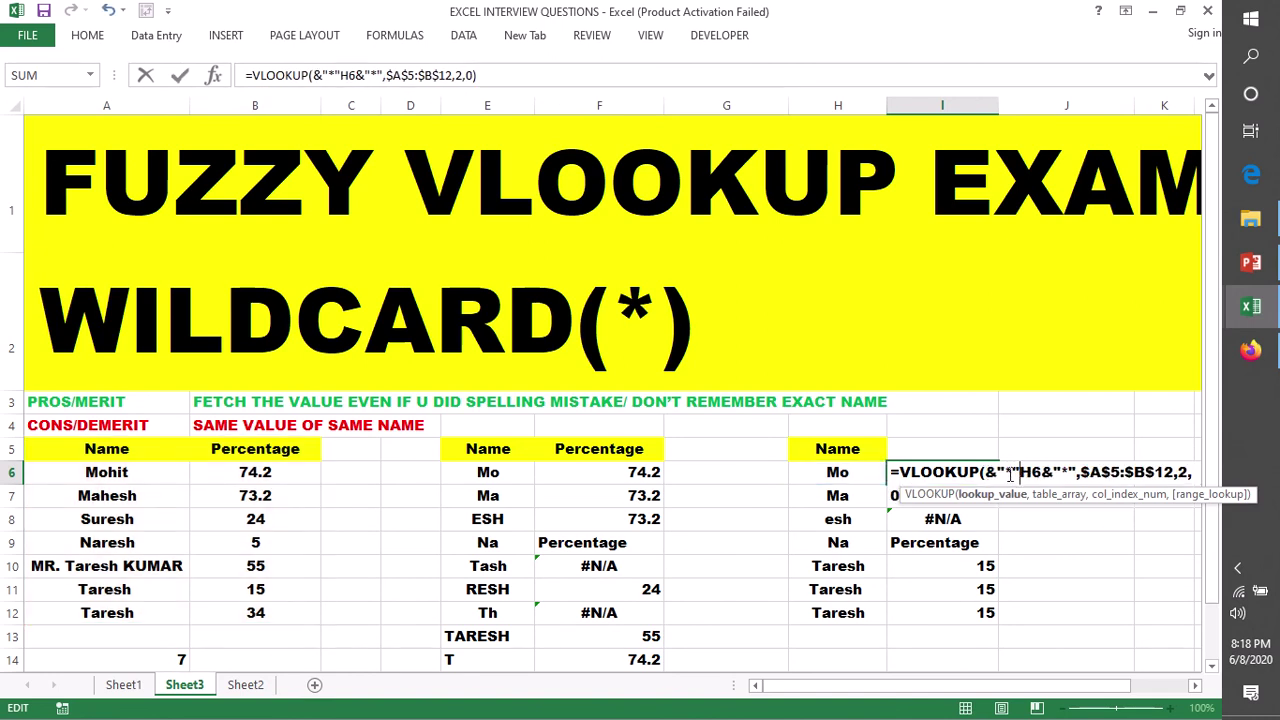
text(&)
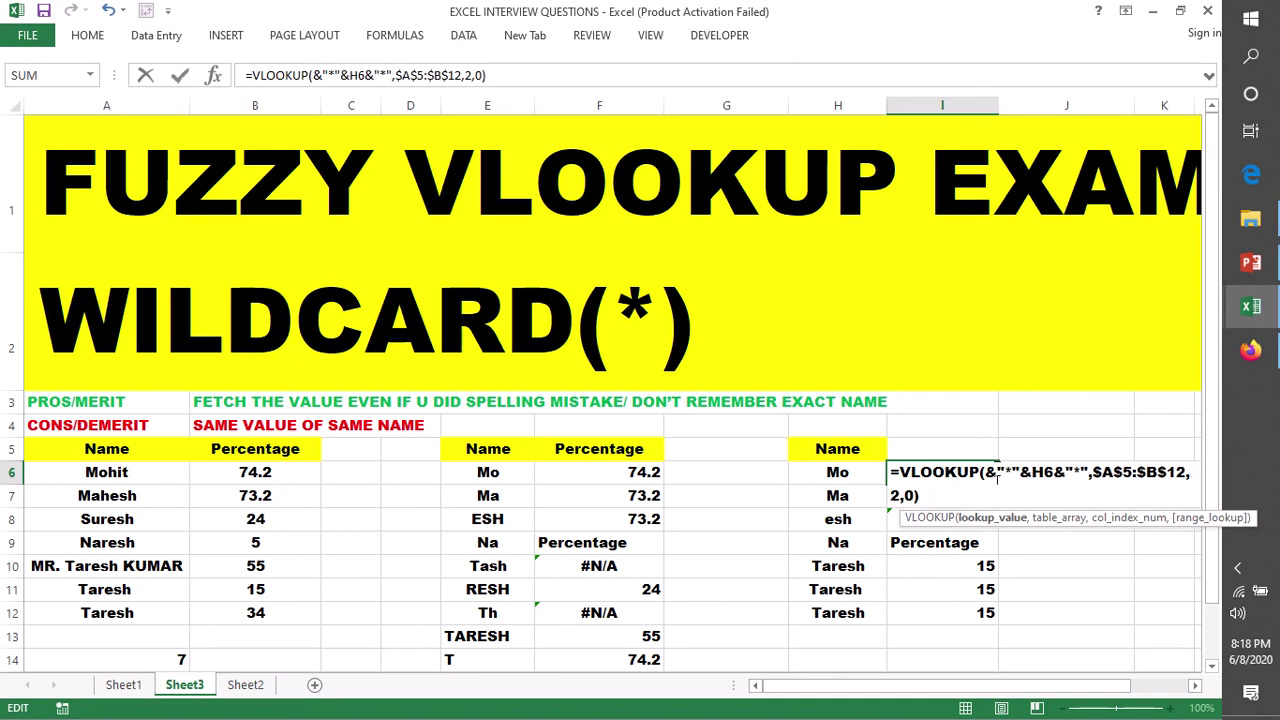
key(BackSpace)
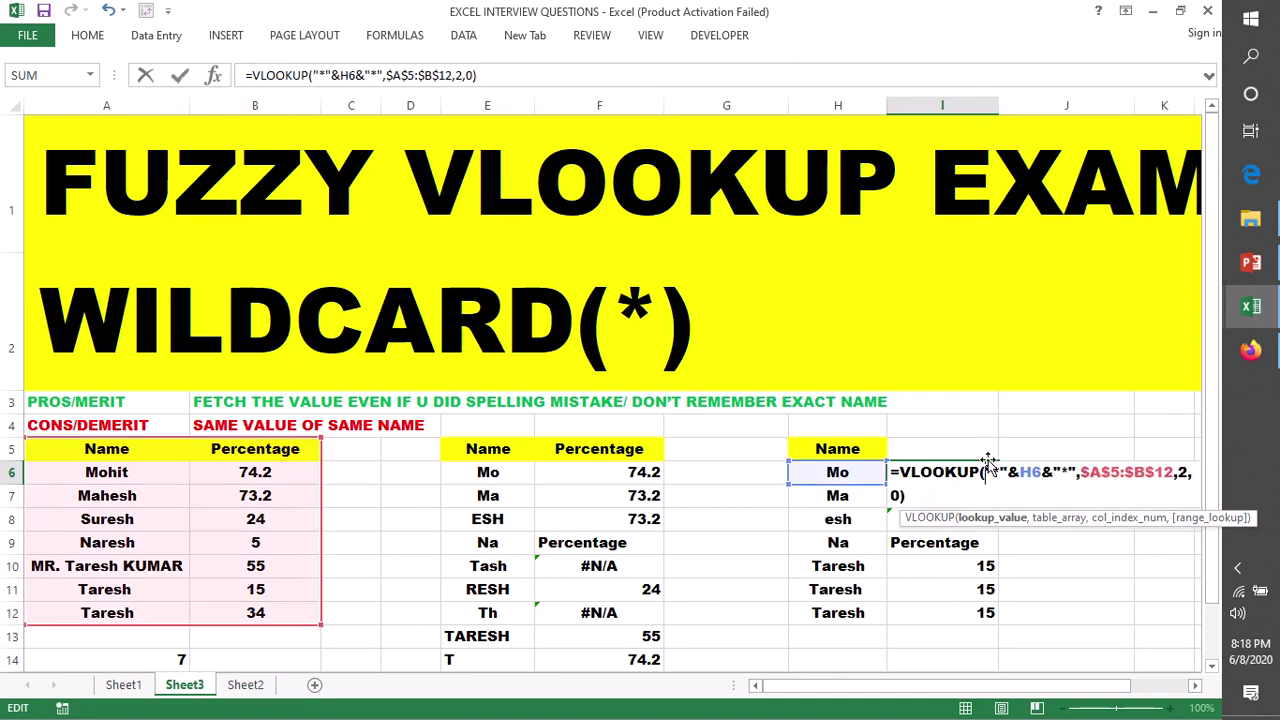
key(Return)
click(986, 471)
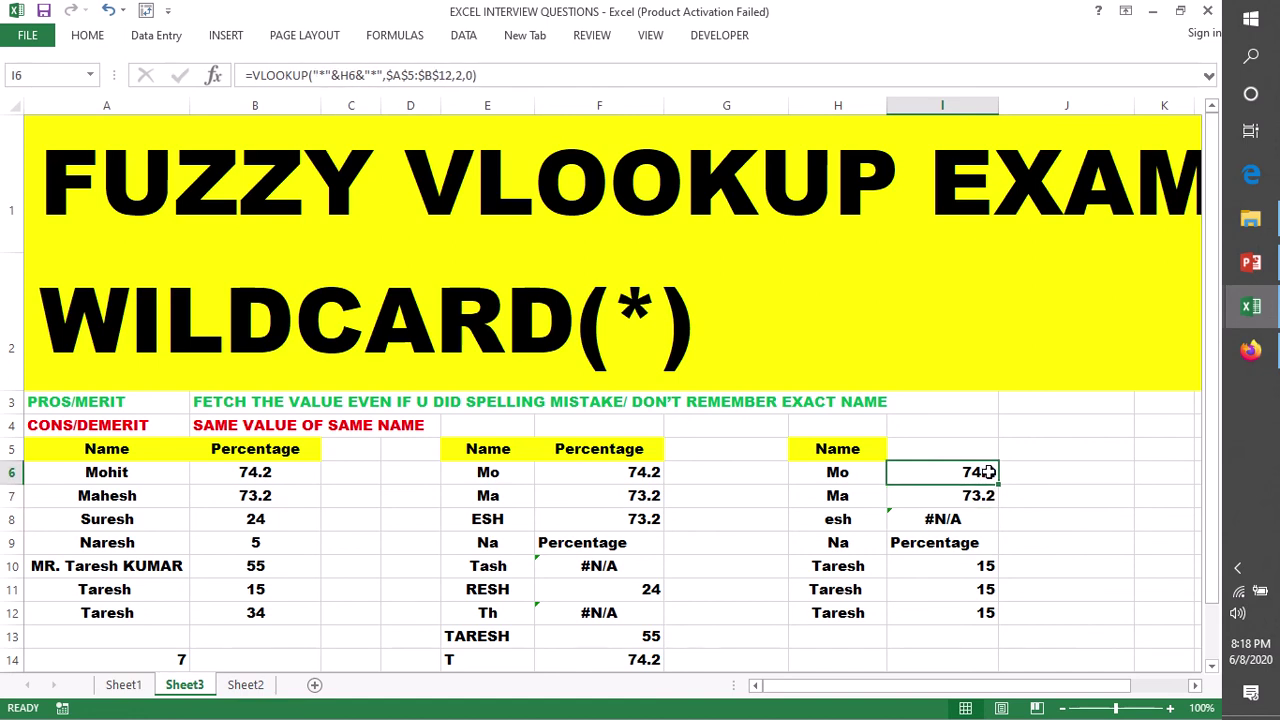
double_click(999, 484)
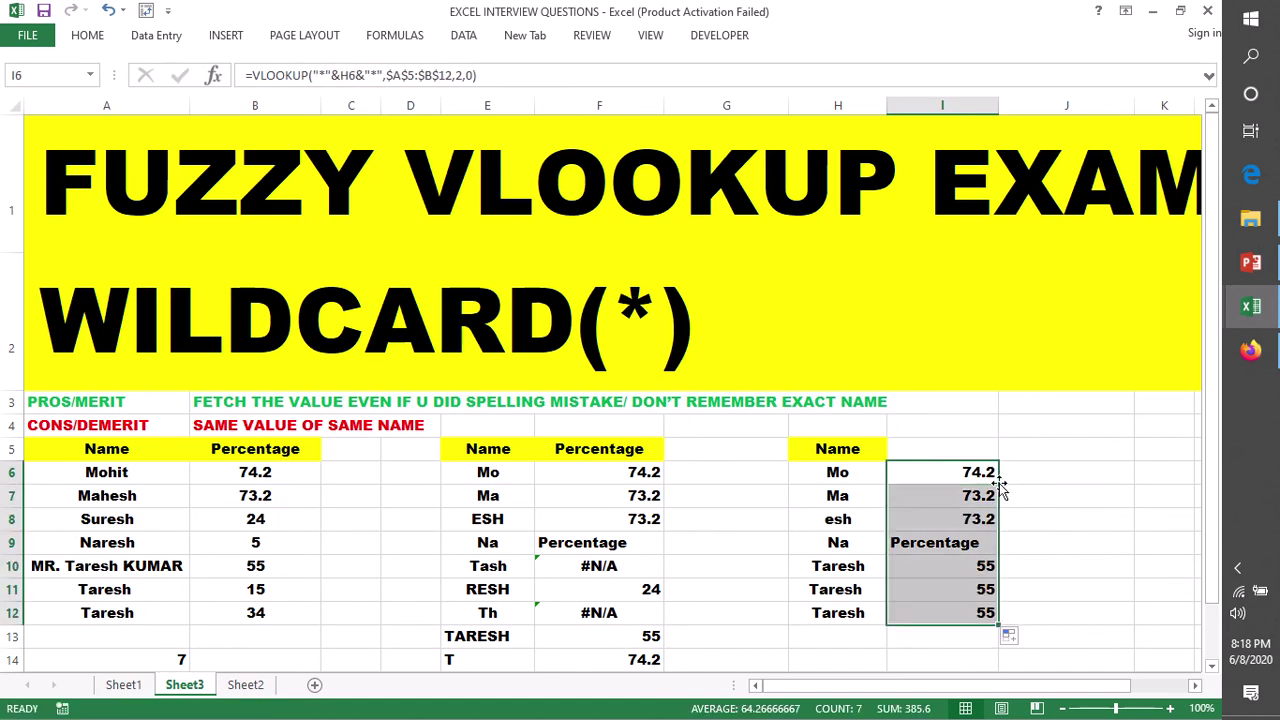
click(1110, 522)
Compare the I10 lookup result and its H10 name with the titled full name and percentage in source row 10
click(970, 566)
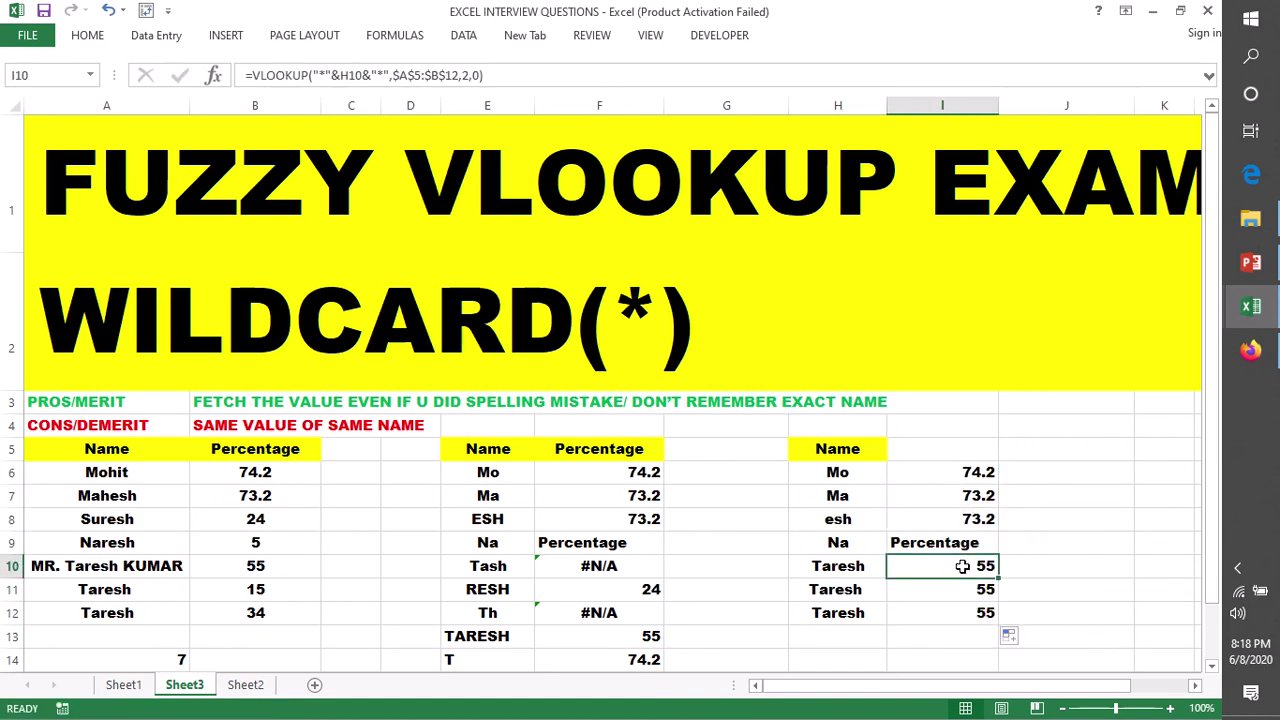
click(58, 566)
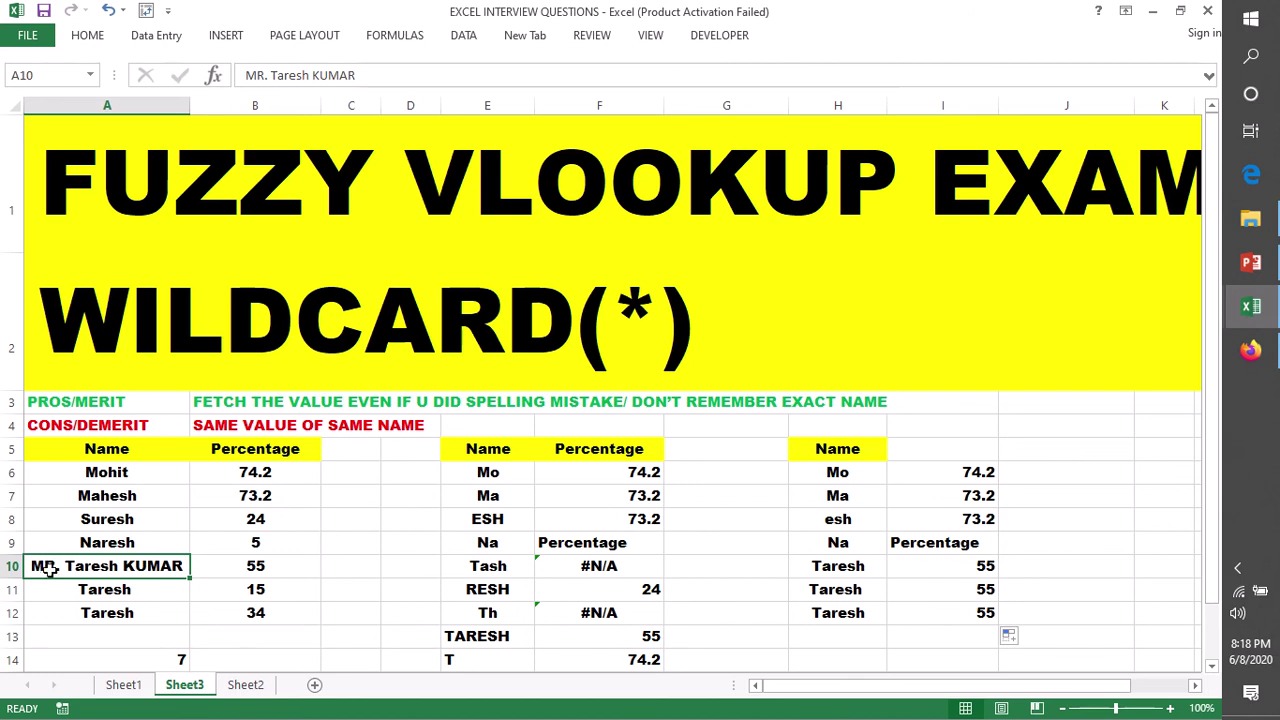
click(248, 566)
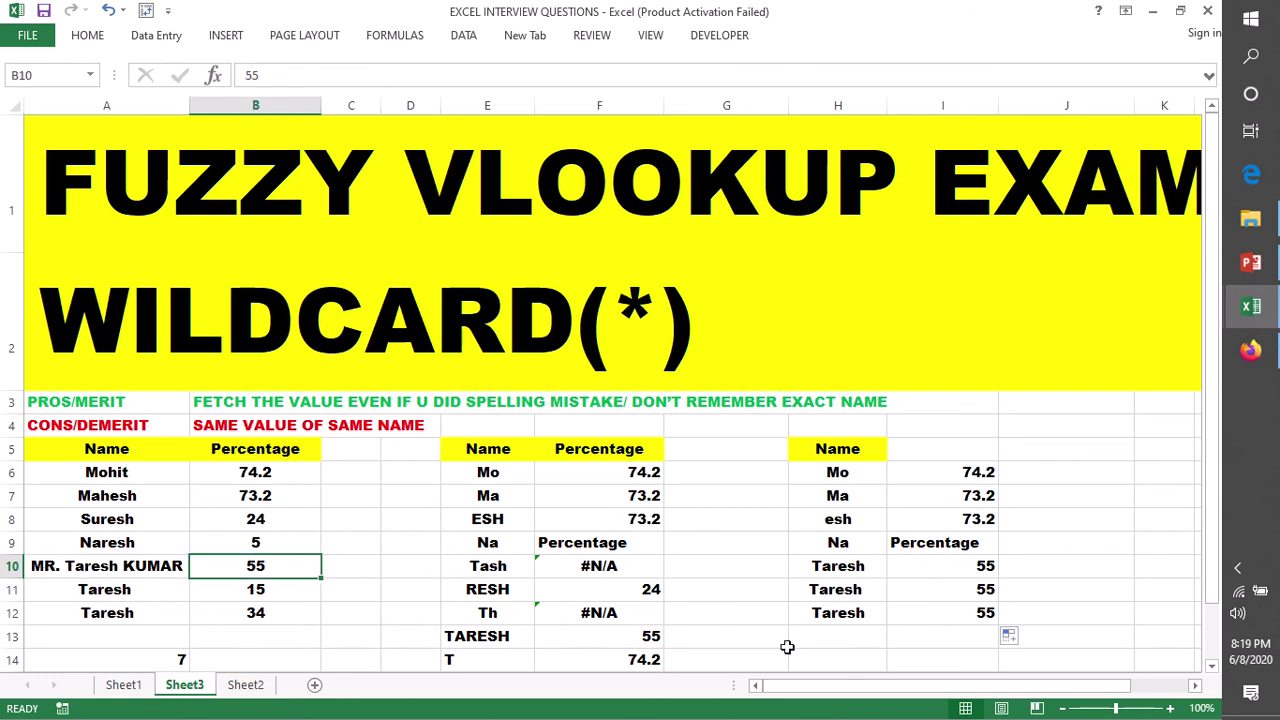
click(958, 564)
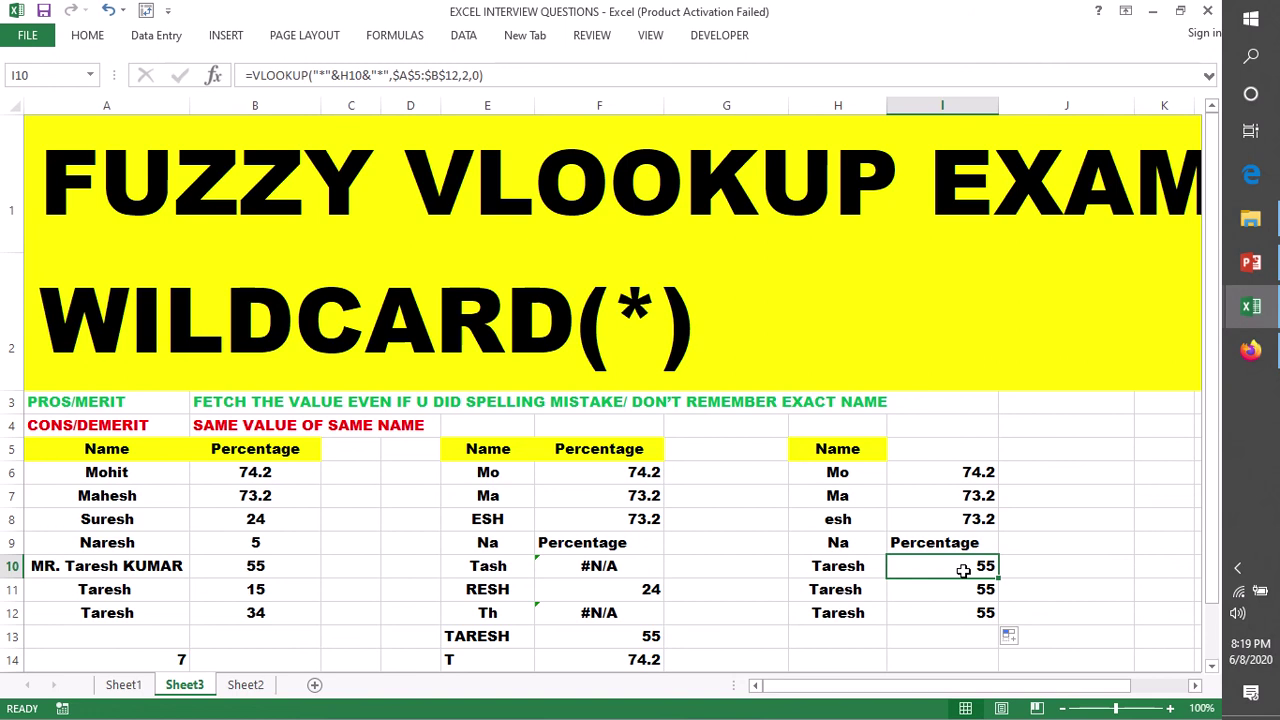
click(245, 592)
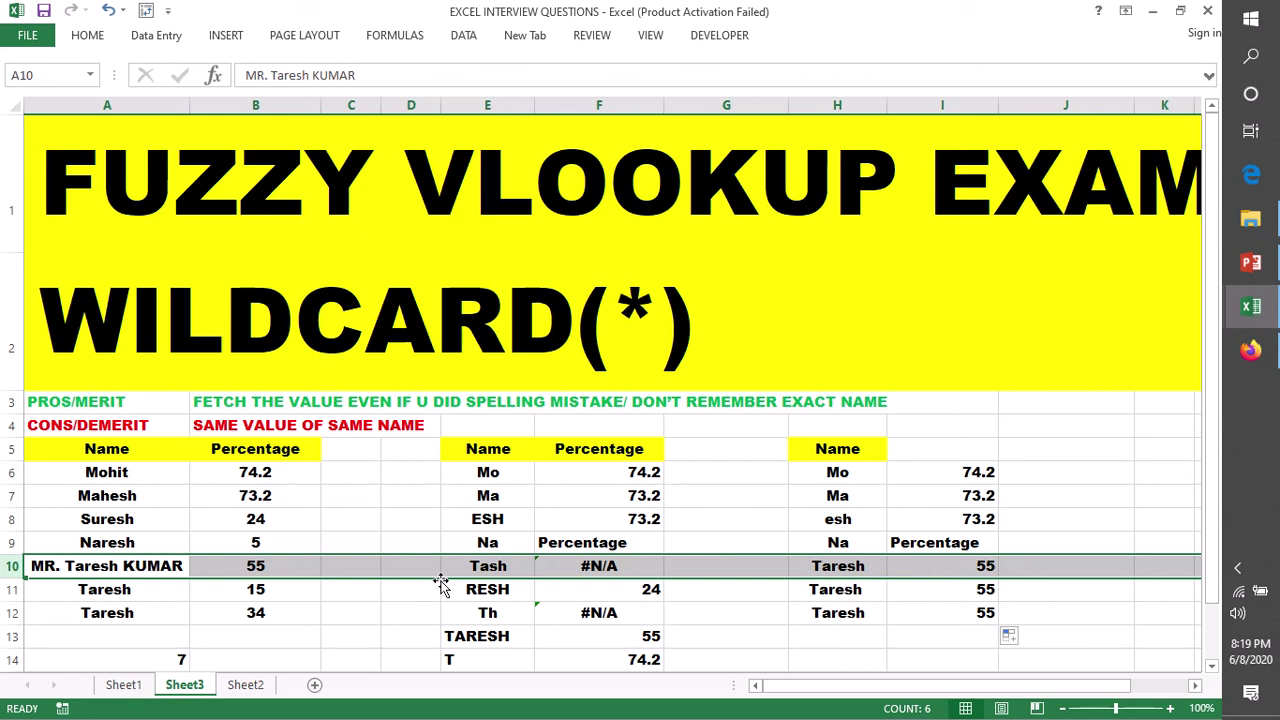
click(838, 565)
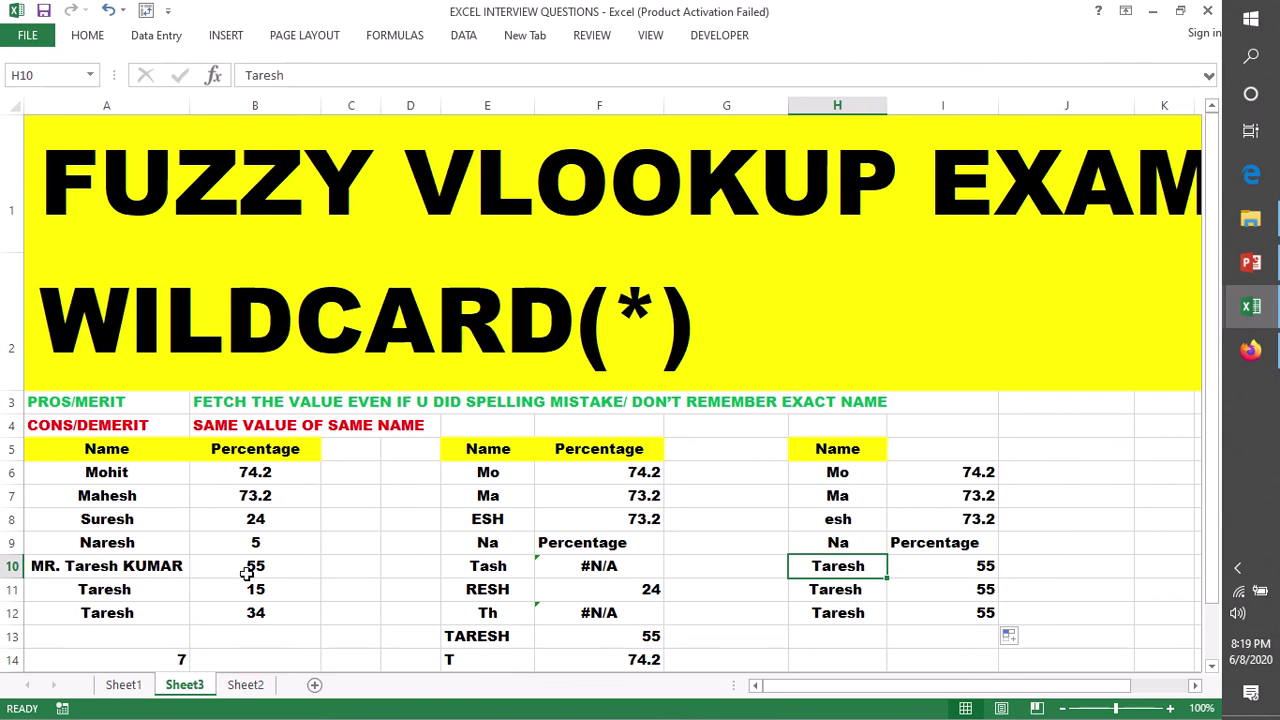
Examine which of the similar names in A10:A12 the double-wildcard lookup matches, comparing their percentages in B10:B12 with I10
click(44, 566)
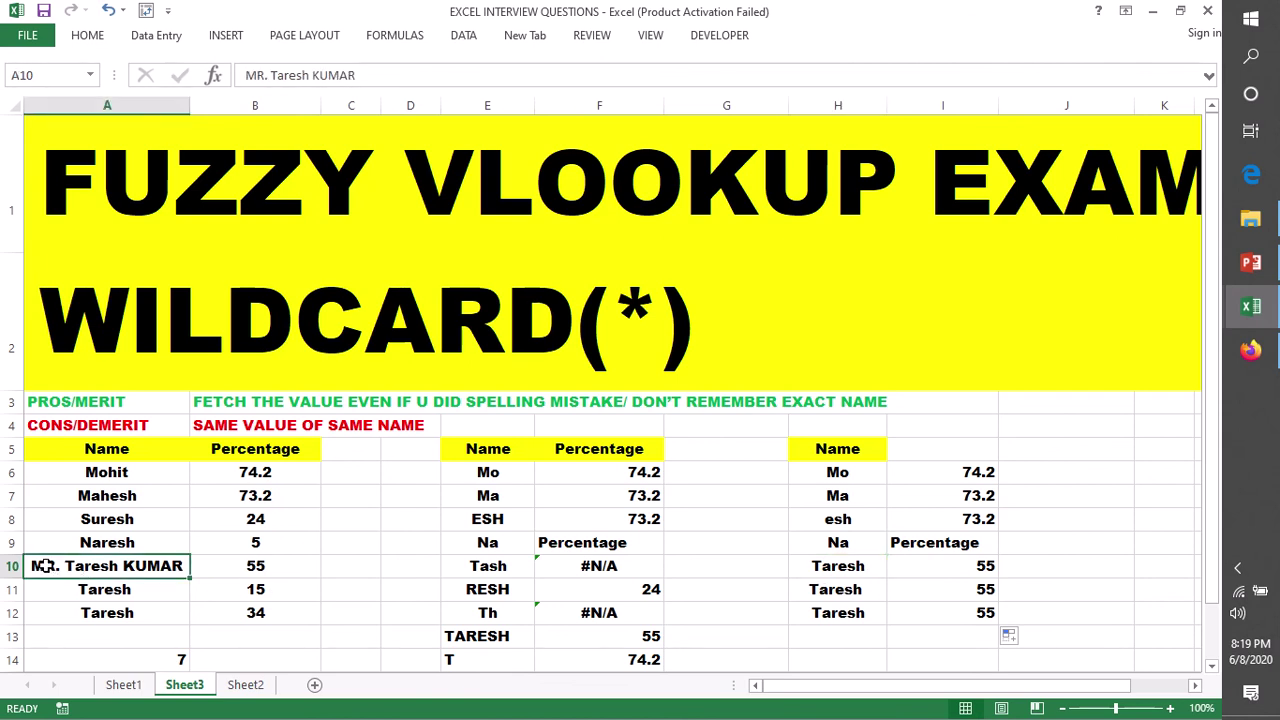
click(252, 588)
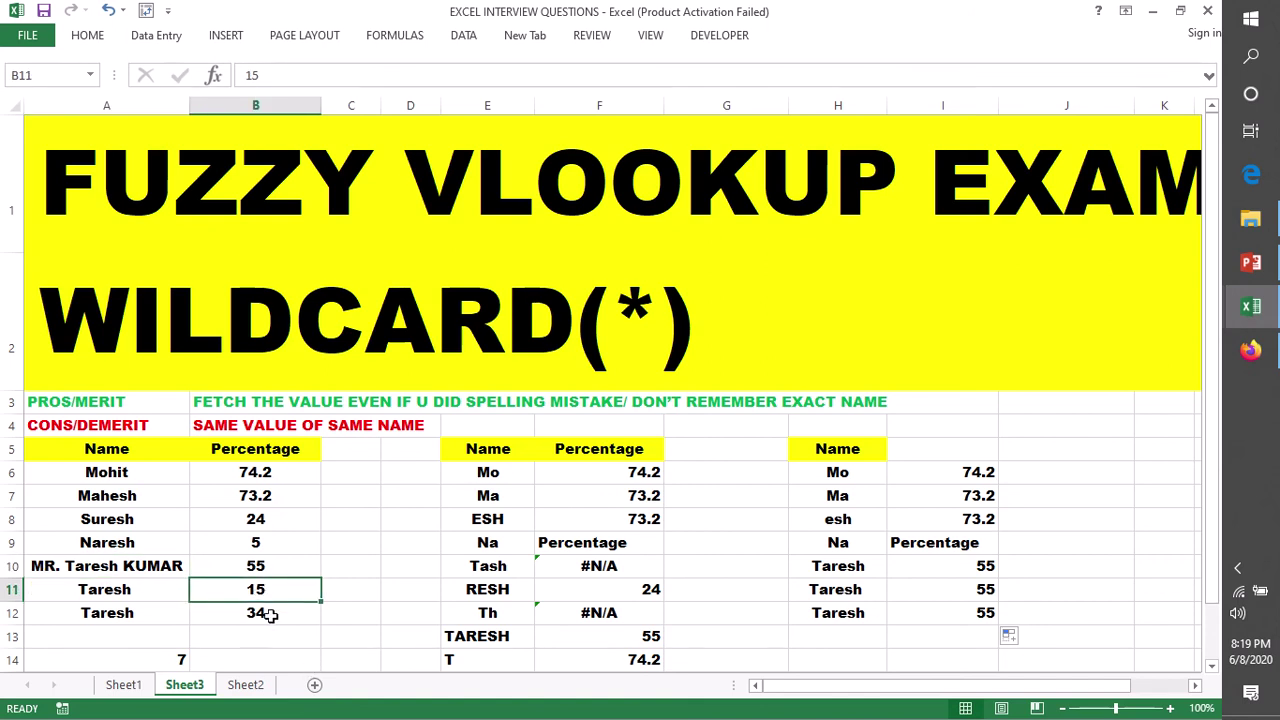
click(959, 569)
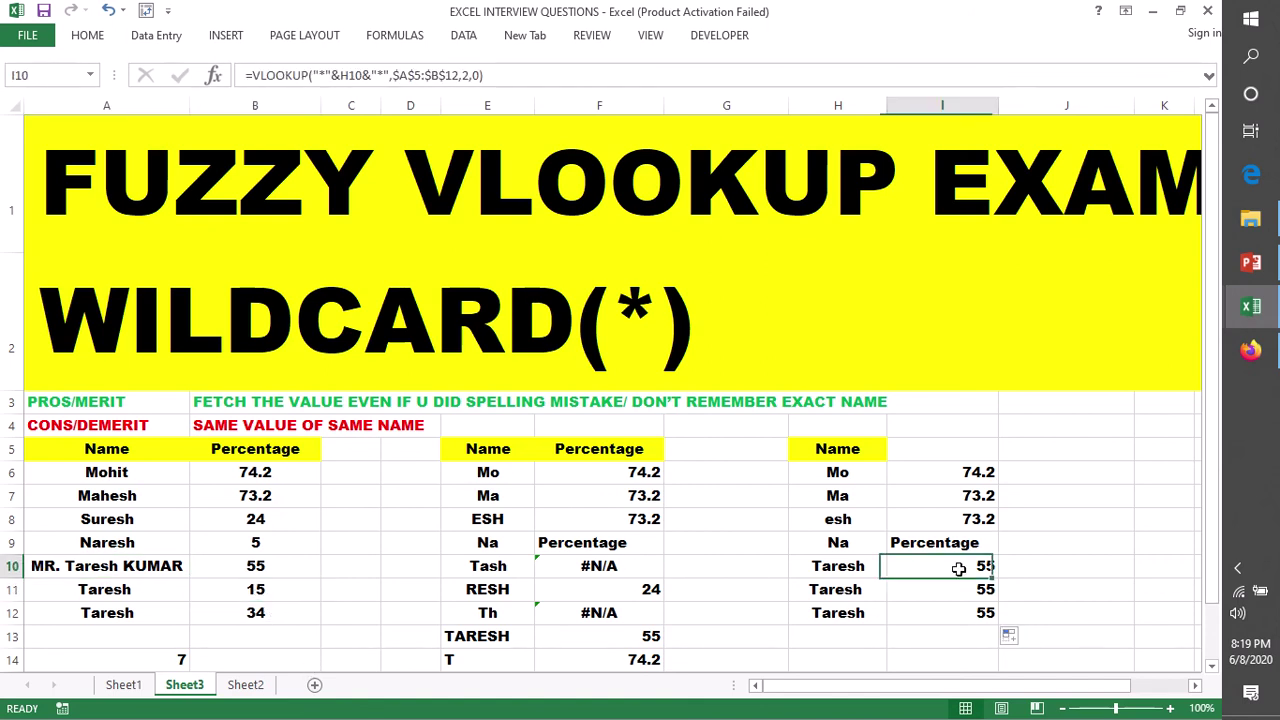
click(250, 565)
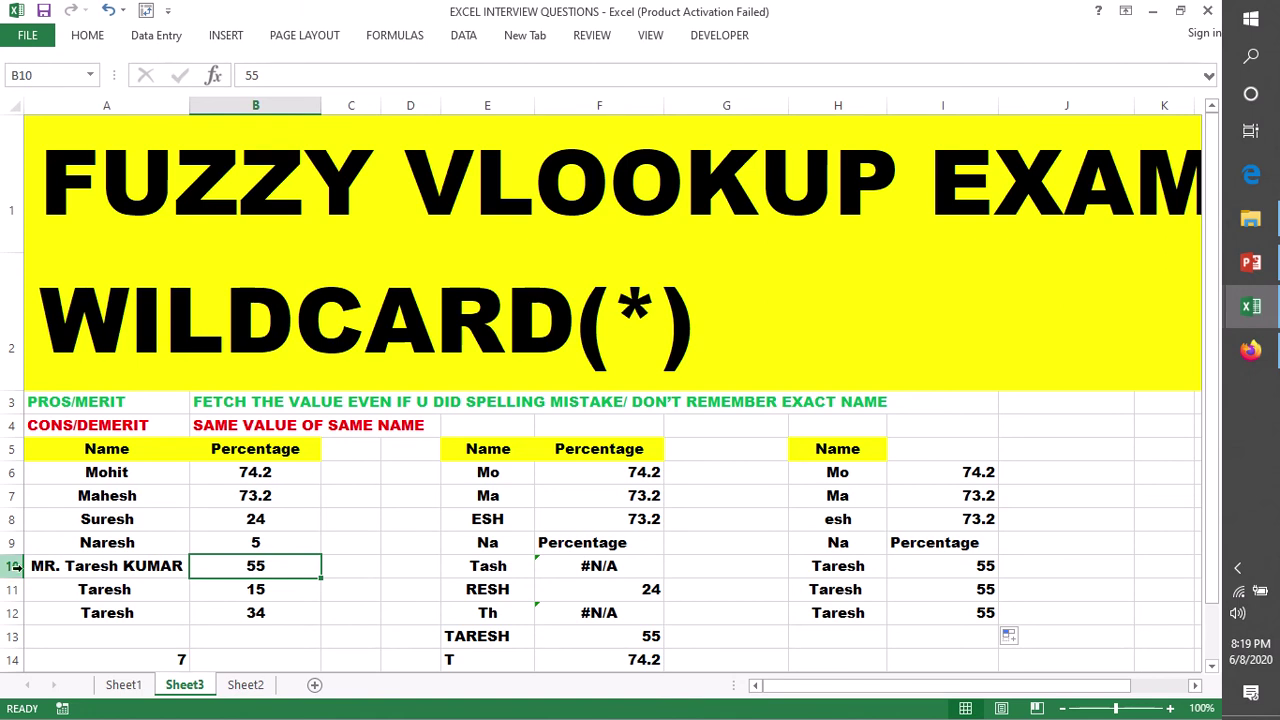
click(108, 566)
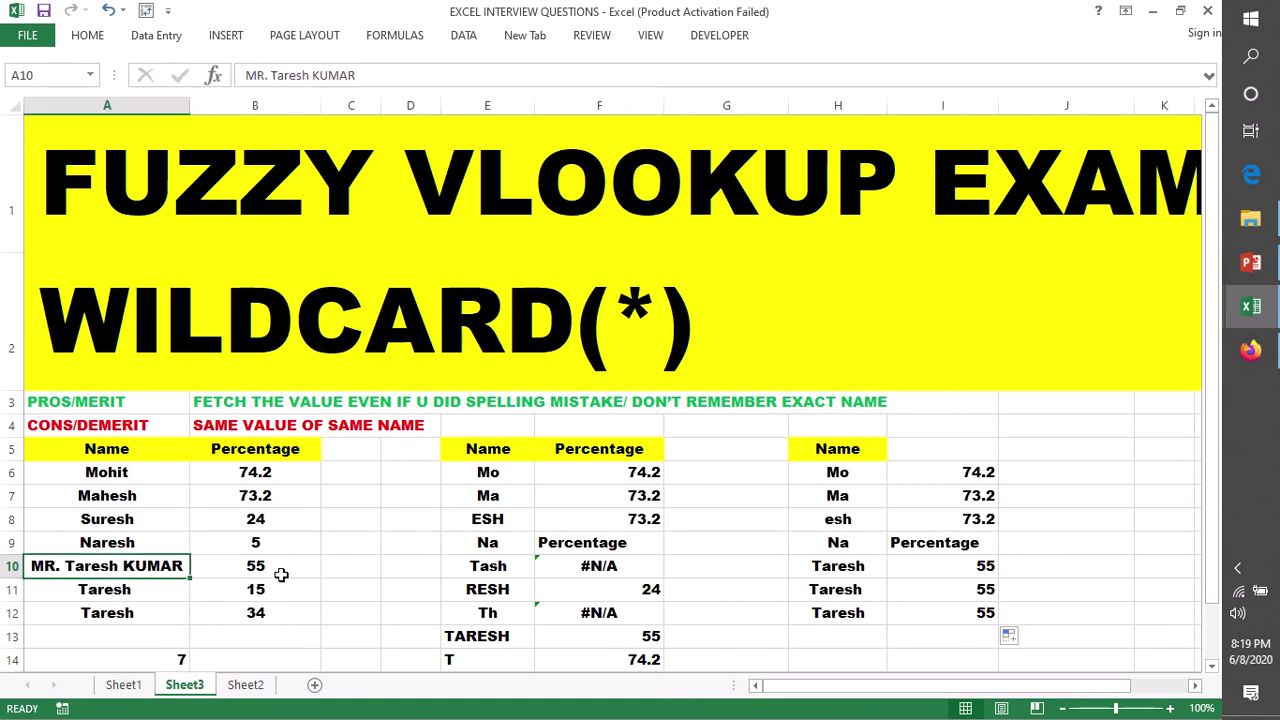
drag(278, 573, 276, 612)
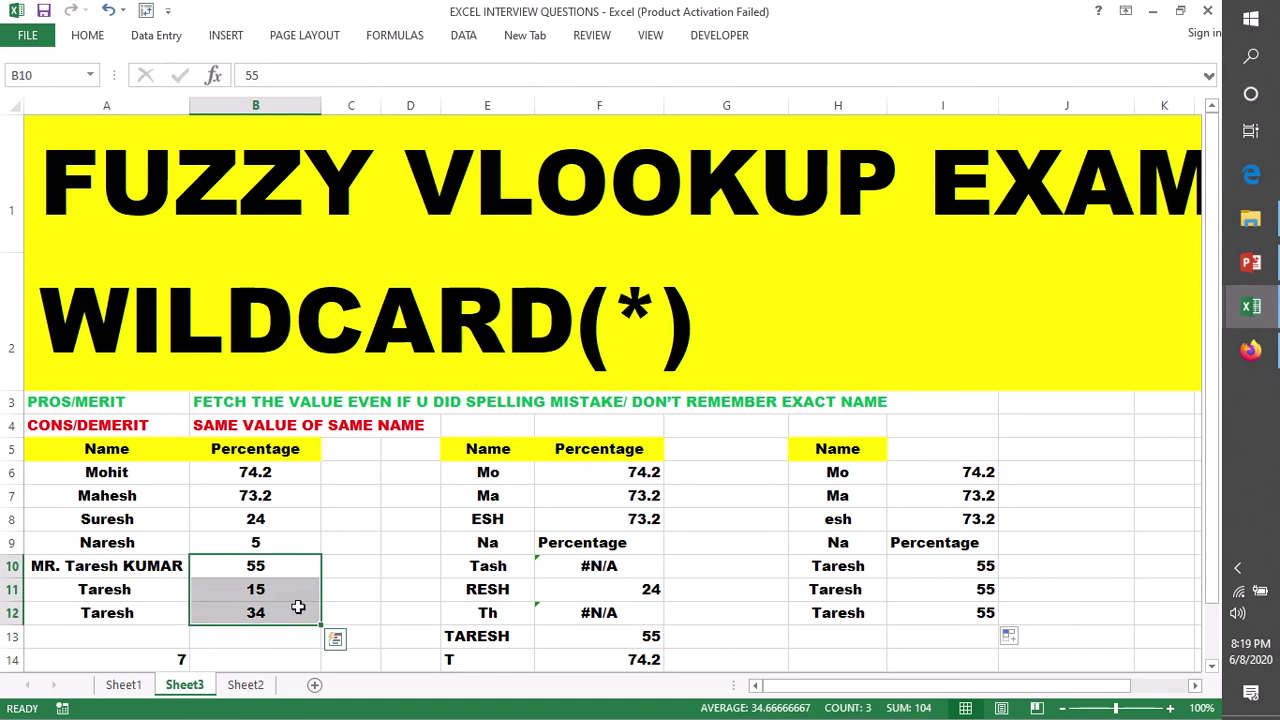
click(251, 566)
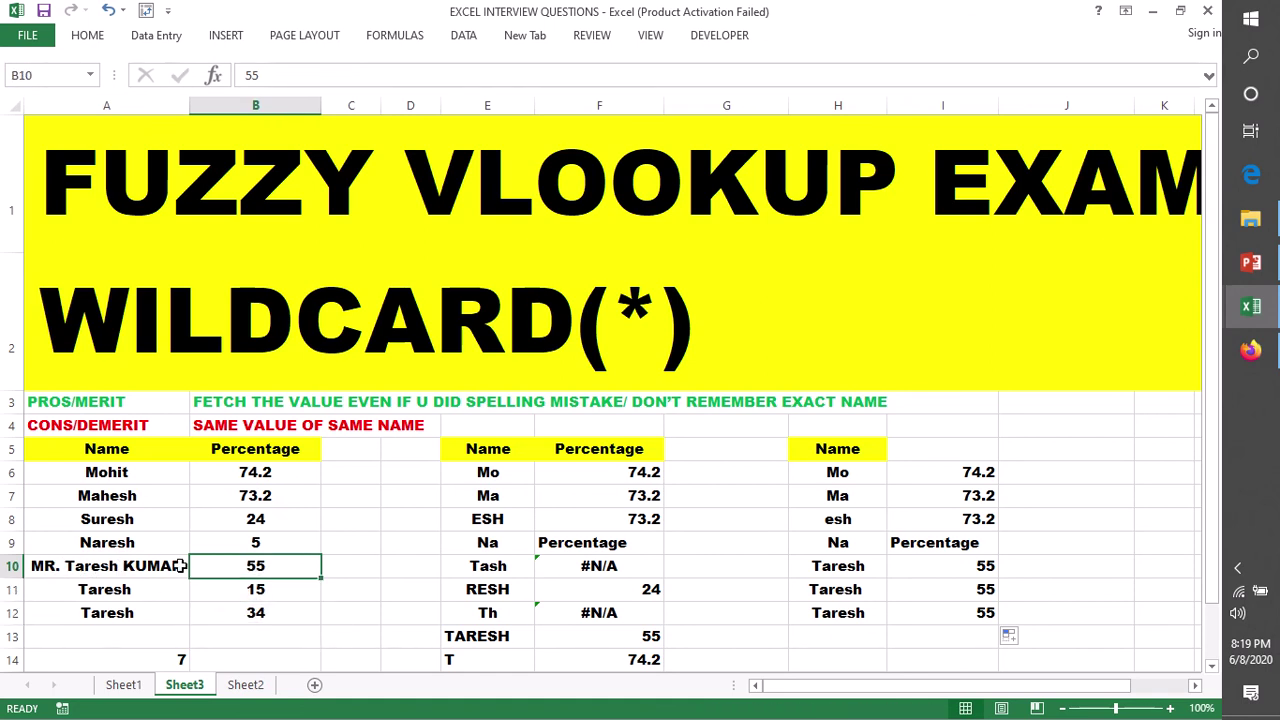
click(43, 566)
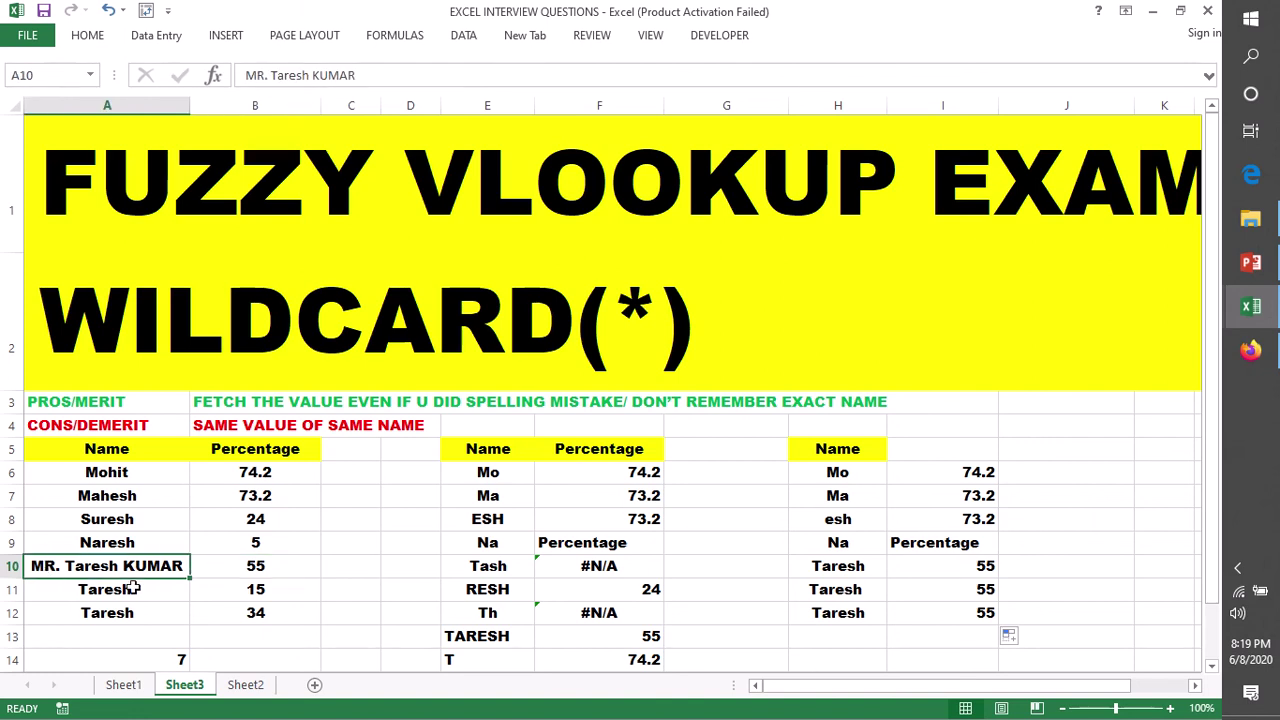
click(265, 591)
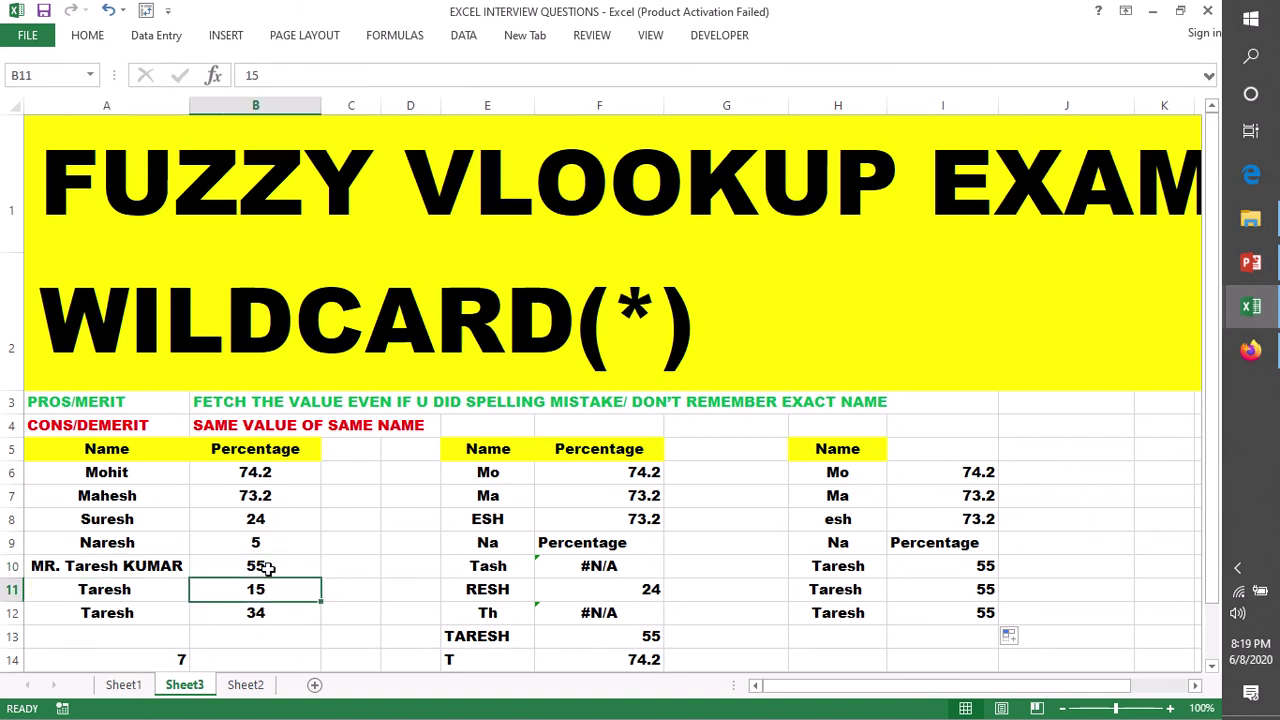
click(266, 568)
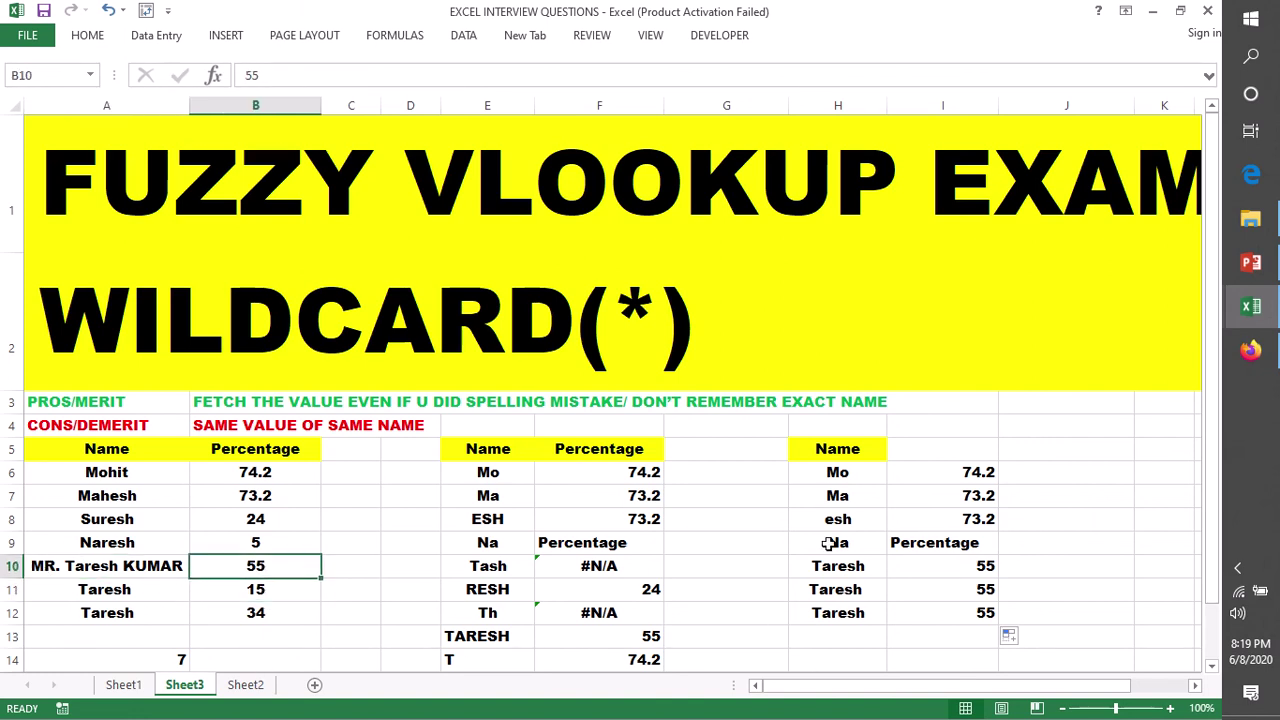
Remove the trailing &"*" wildcard from the I6 formula, leaving =VLOOKUP("*"&H6,$A$5:$B$12,2,0), and check the result against source name A6
double_click(914, 472)
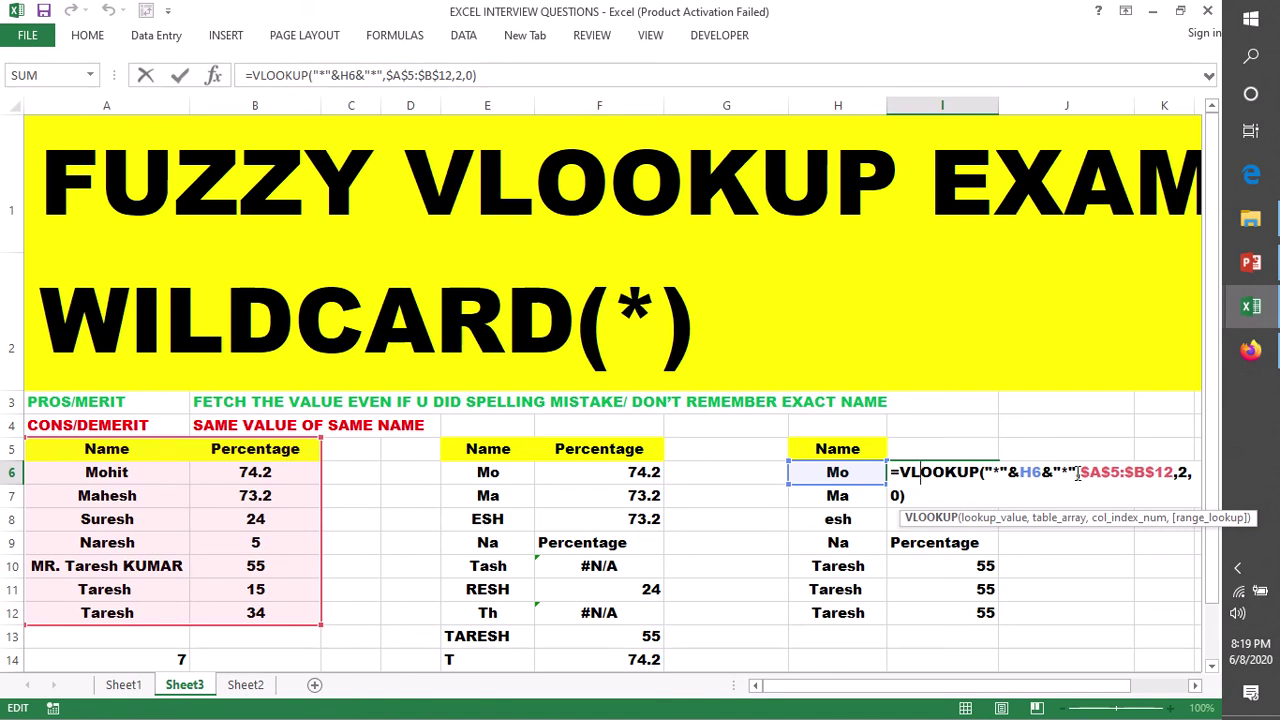
drag(1078, 473, 1042, 473)
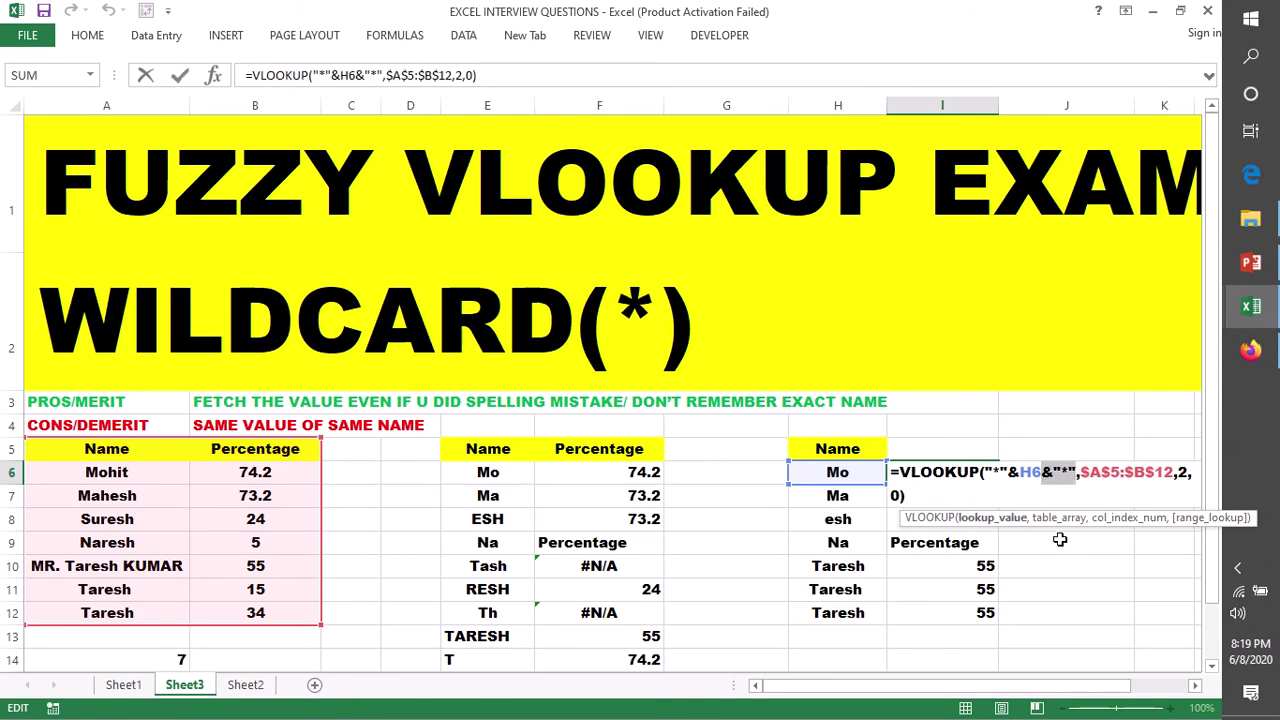
key(Delete)
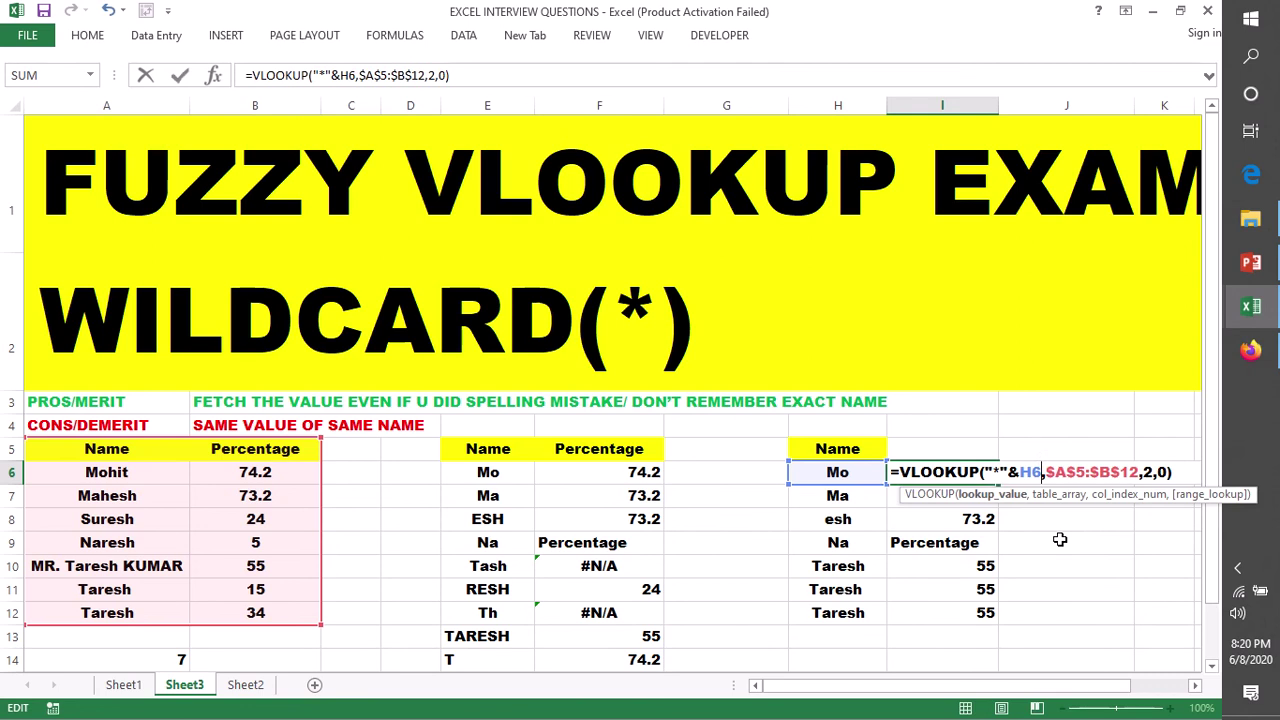
key(Return)
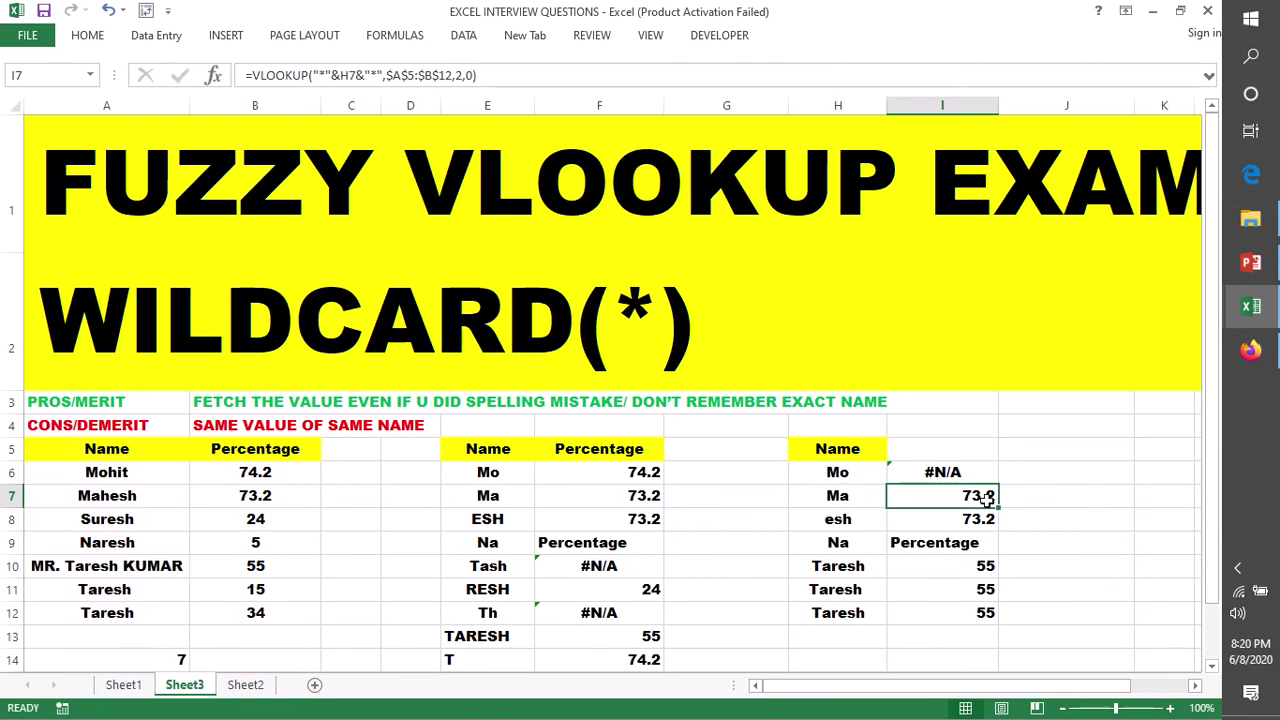
click(971, 472)
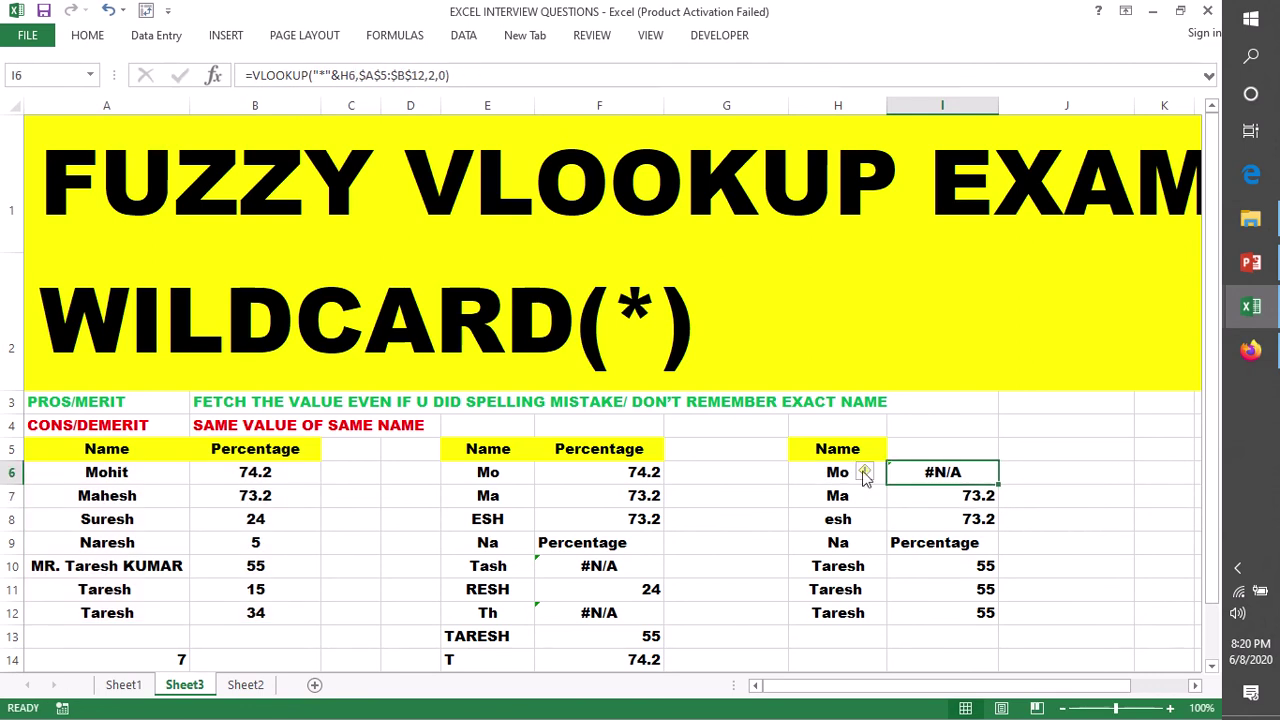
click(88, 475)
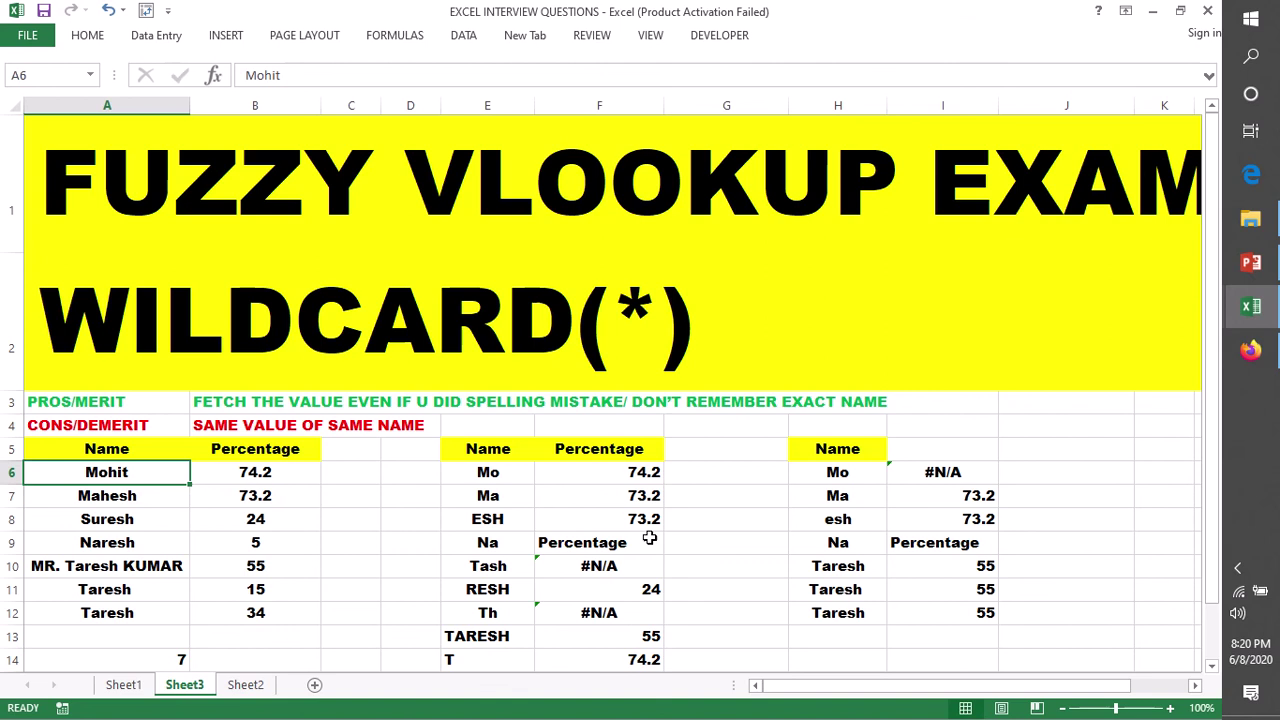
Fill the leading-wildcard-only formula from I6 down to I12
double_click(931, 474)
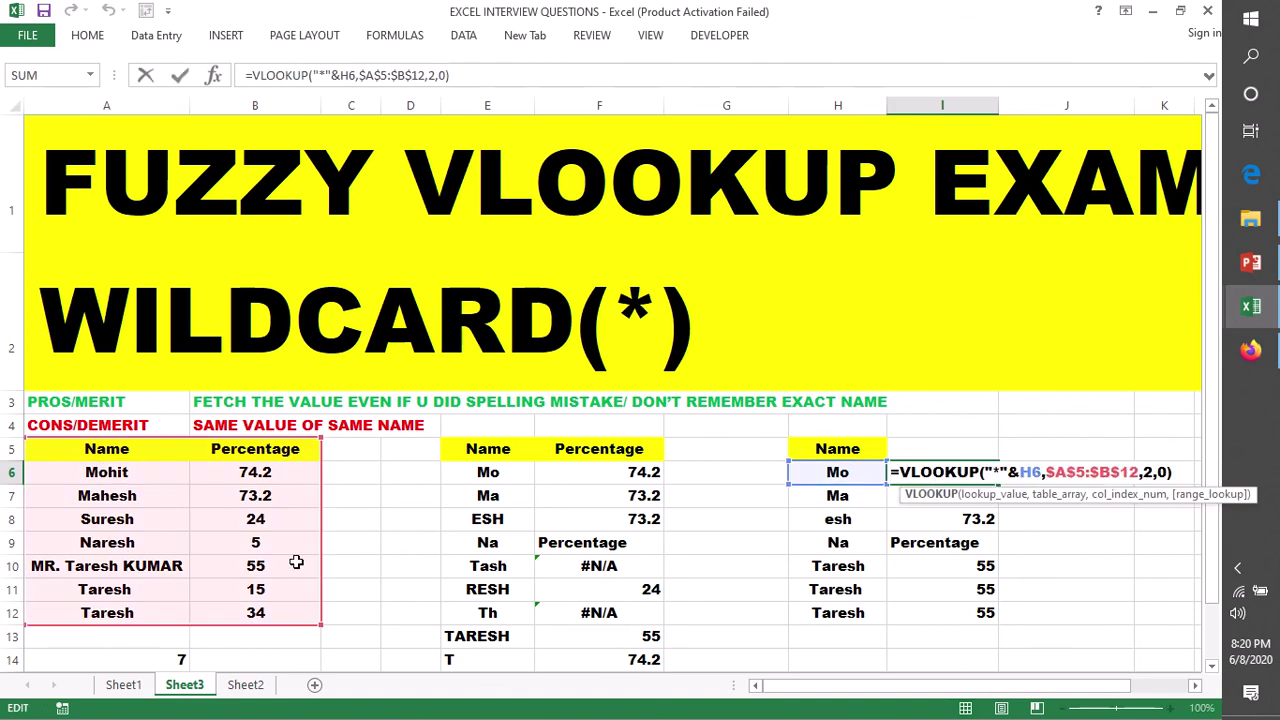
key(Return)
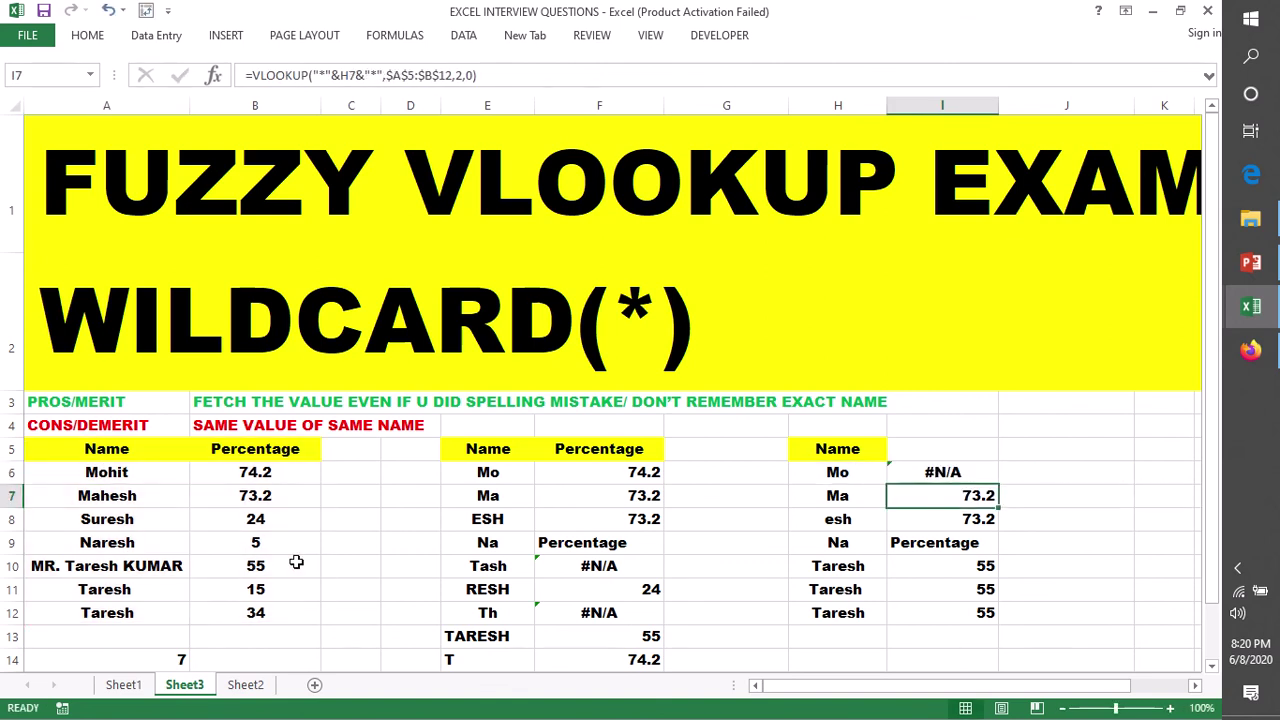
click(958, 476)
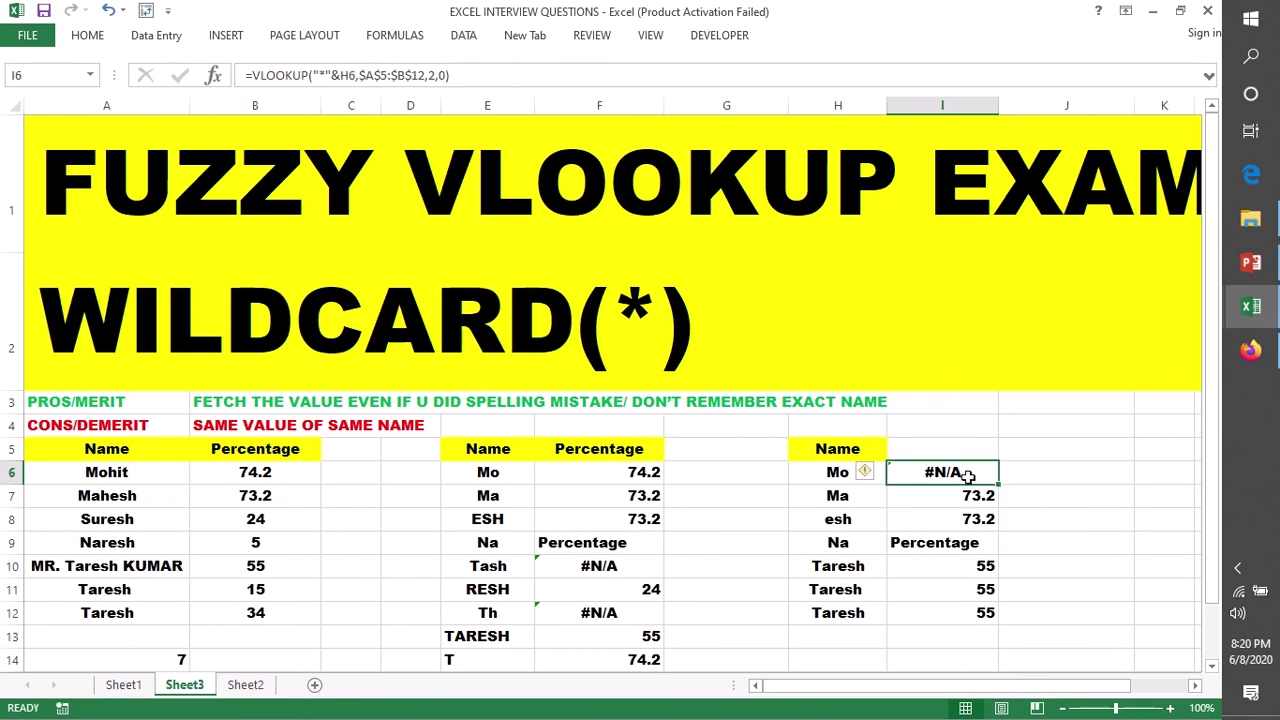
double_click(997, 487)
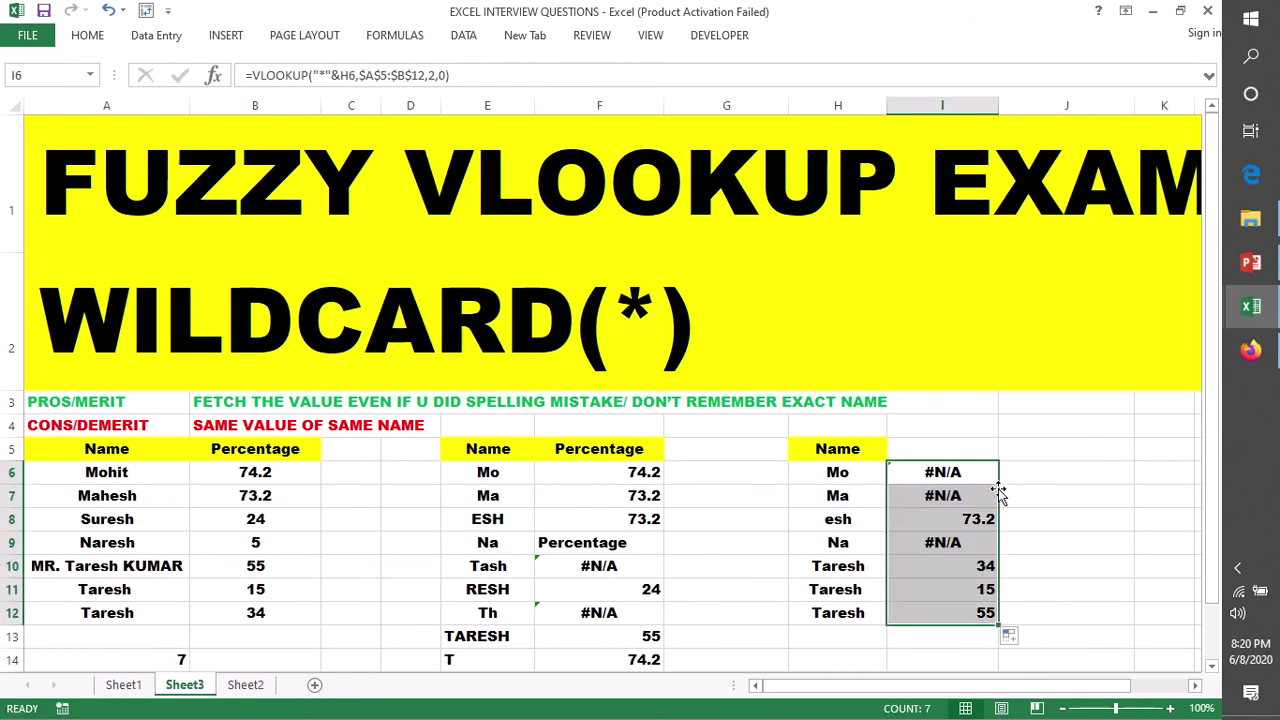
click(1072, 561)
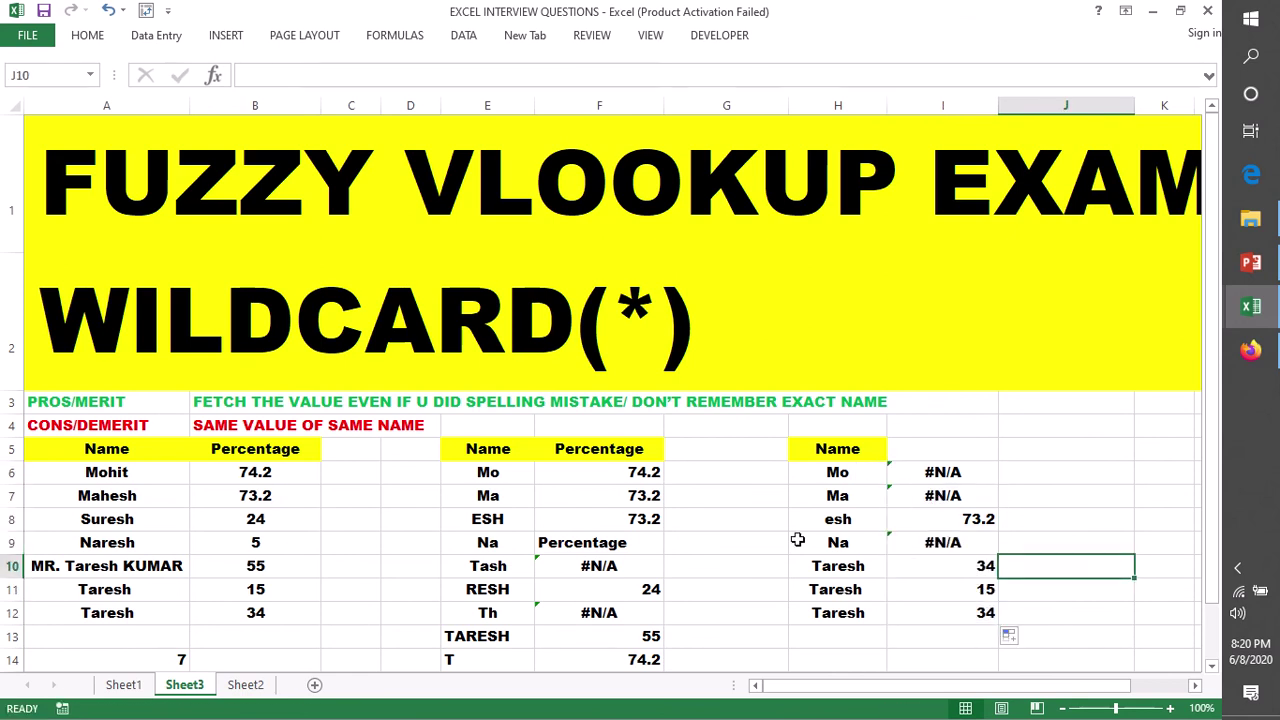
Compare the source entries in A7:B7, B12 and A10 with the leading-wildcard result in I10, and review the merit note in row 3
click(69, 496)
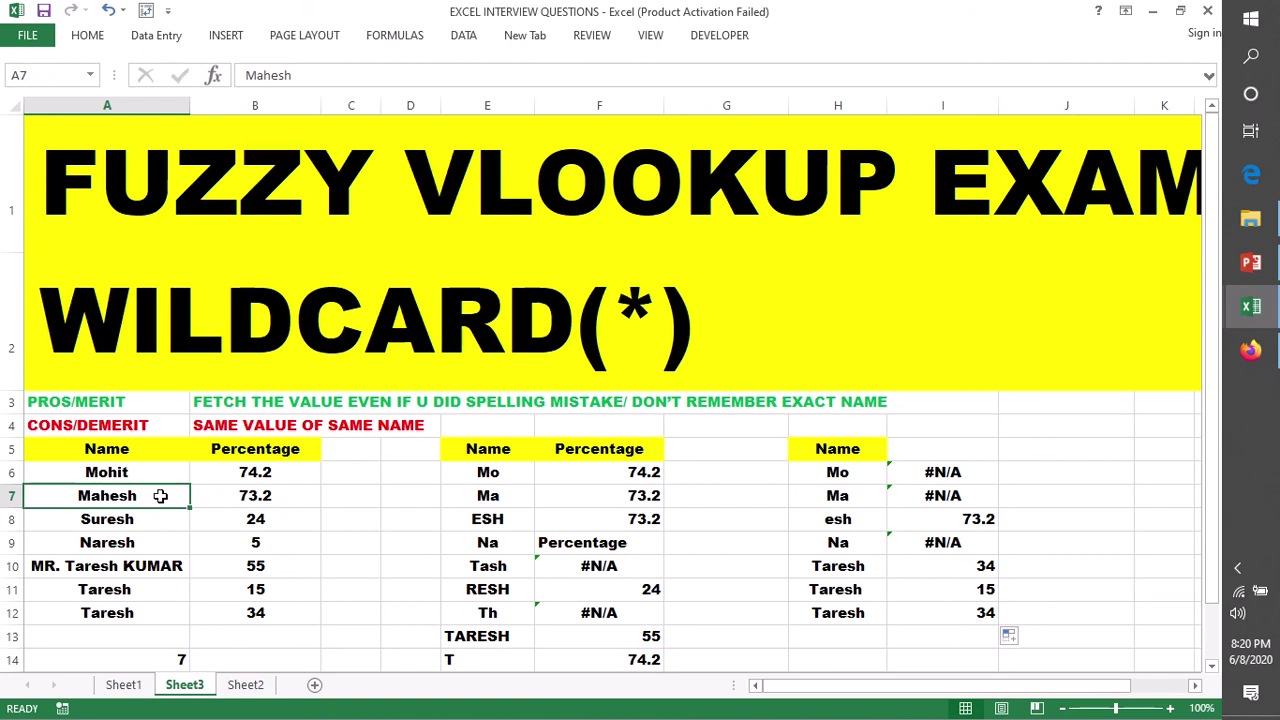
click(275, 497)
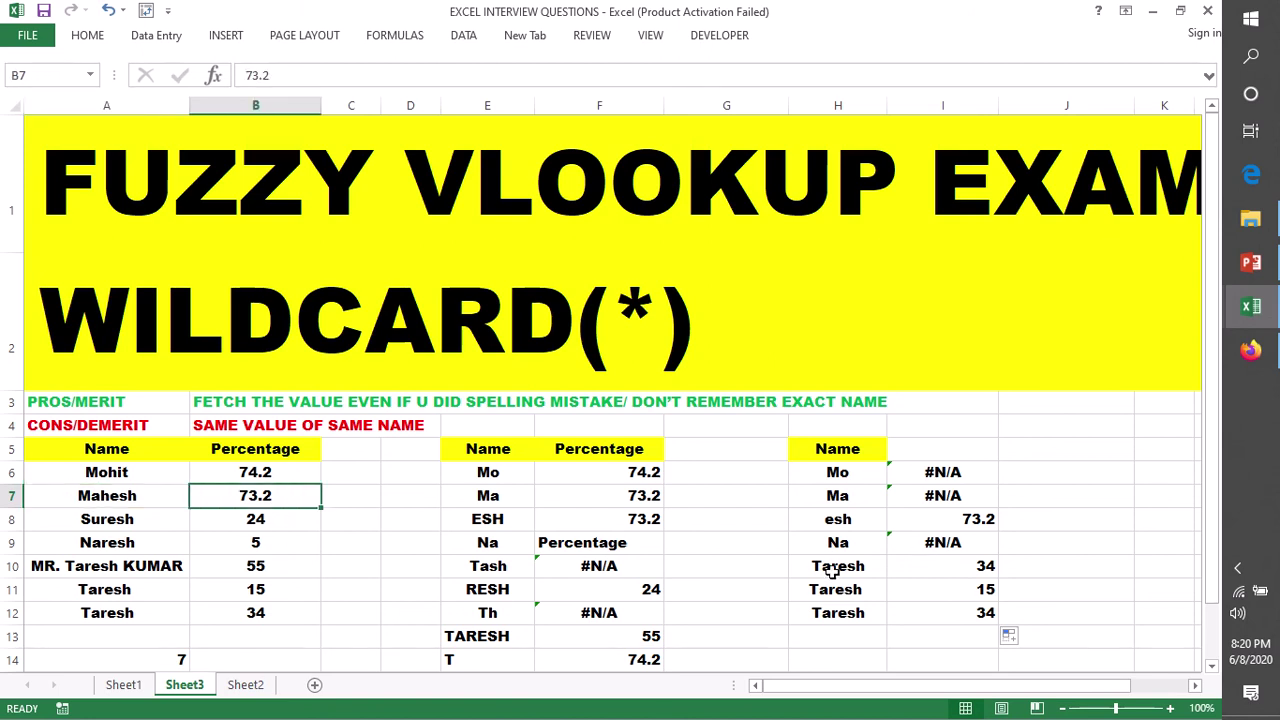
click(978, 566)
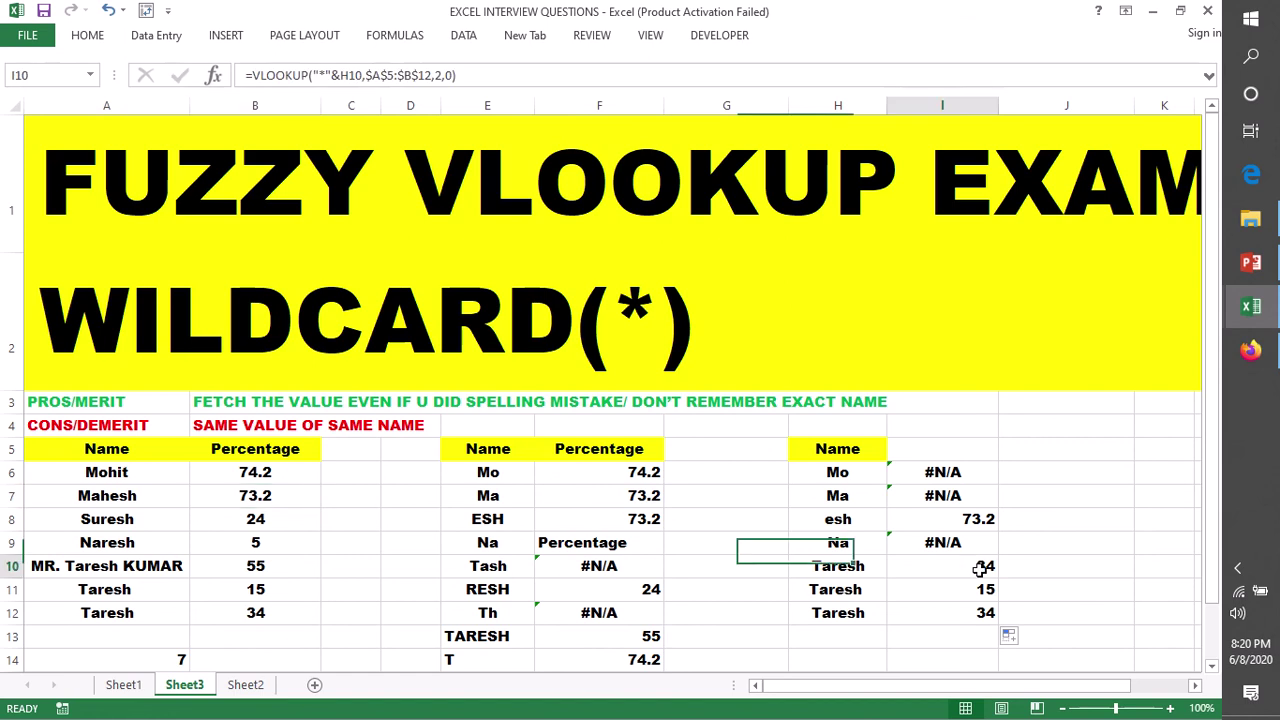
click(265, 609)
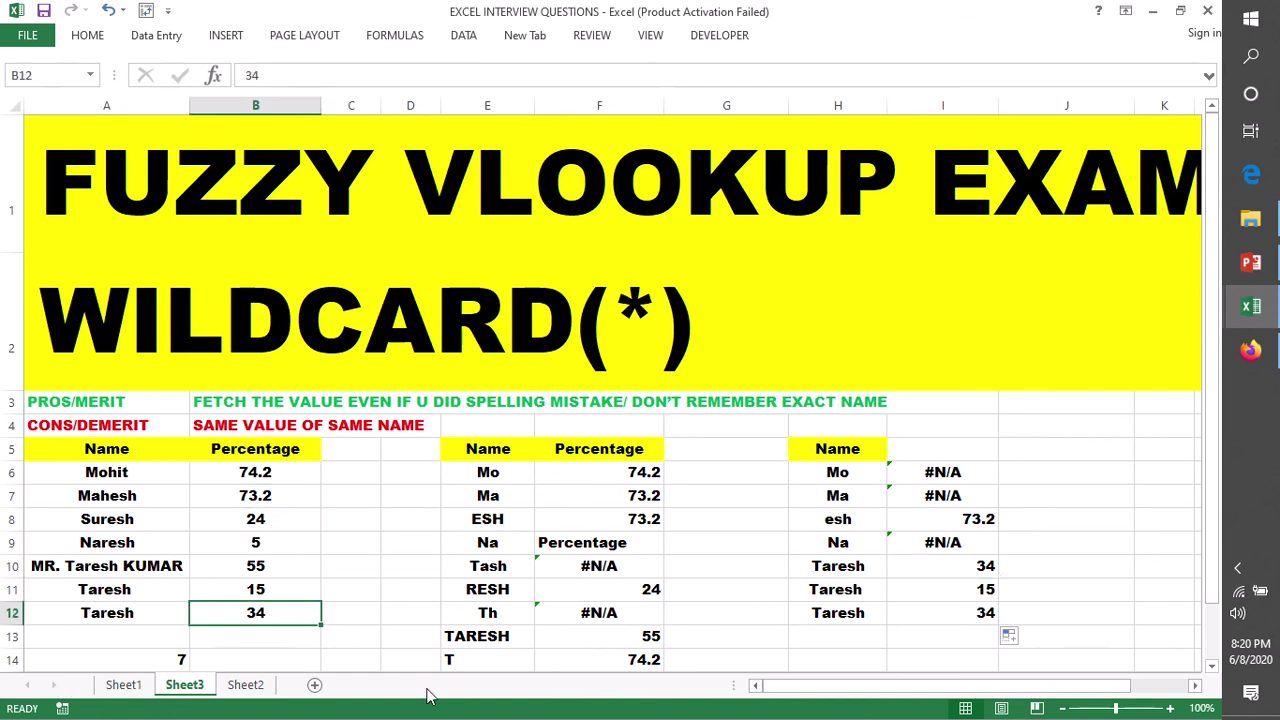
click(51, 566)
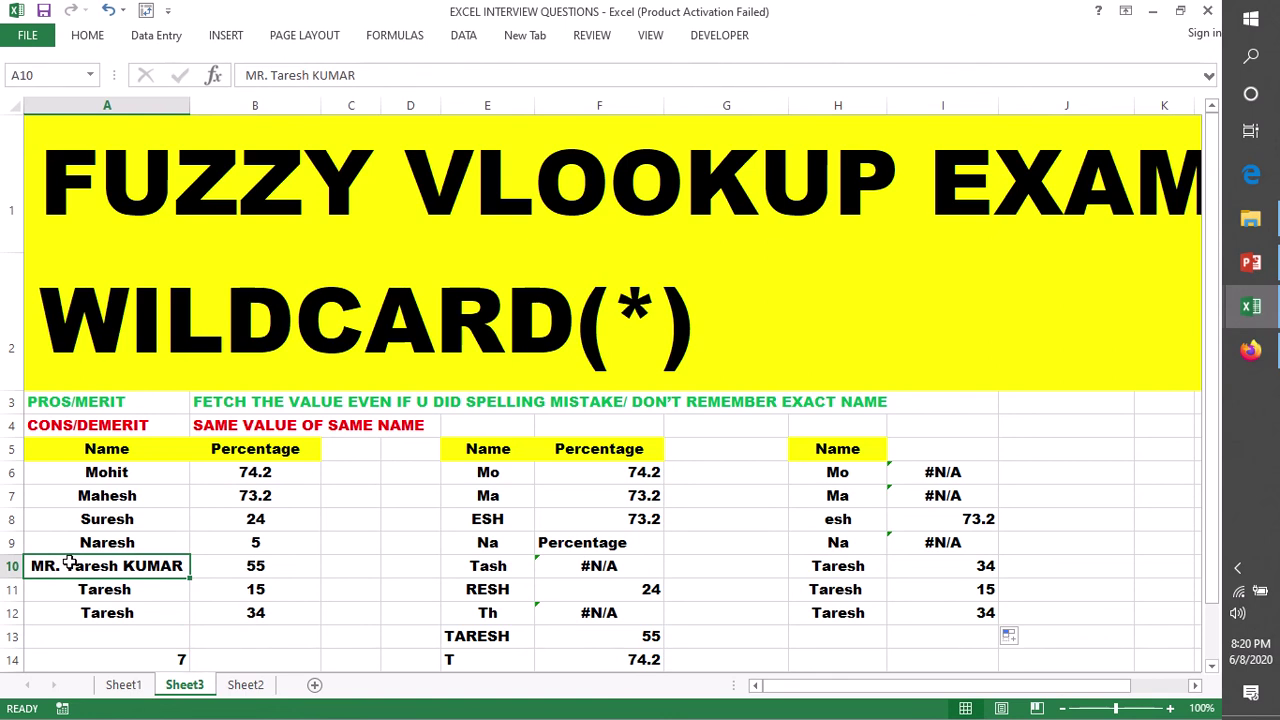
click(7, 405)
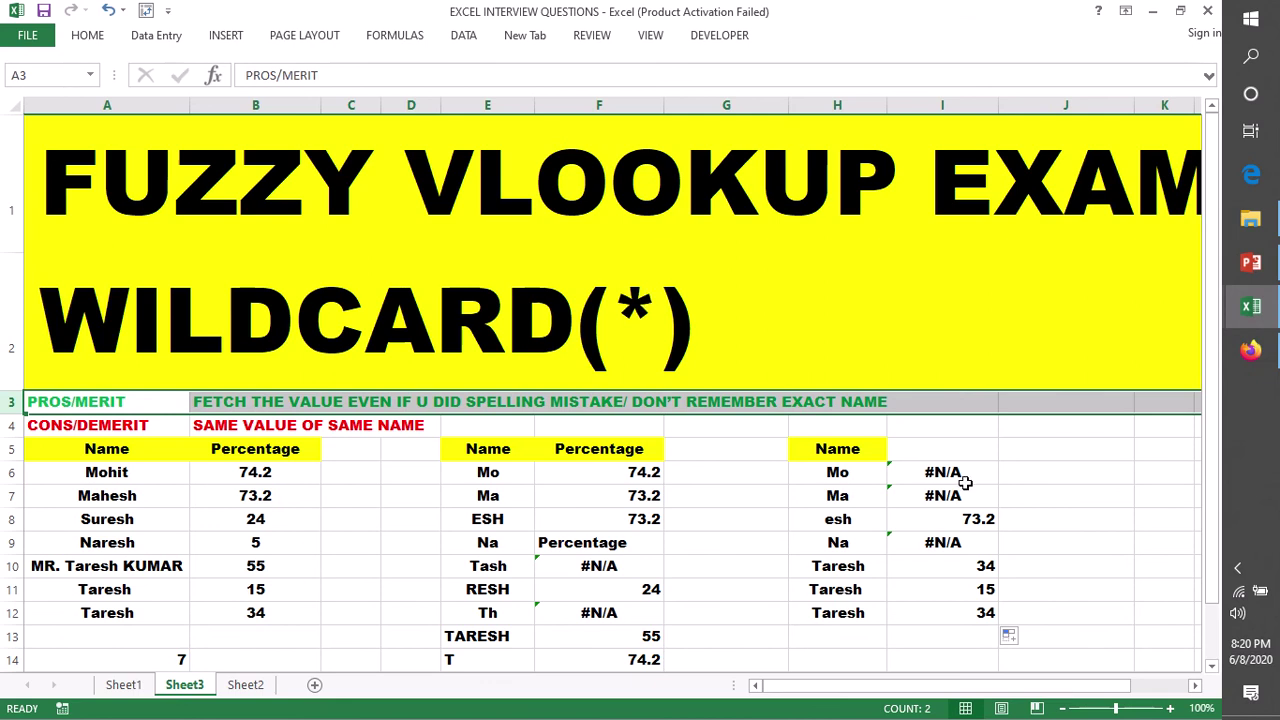
Review the leading-wildcard VLOOKUP formula in I6 and the lookup names in H6:H12
double_click(926, 471)
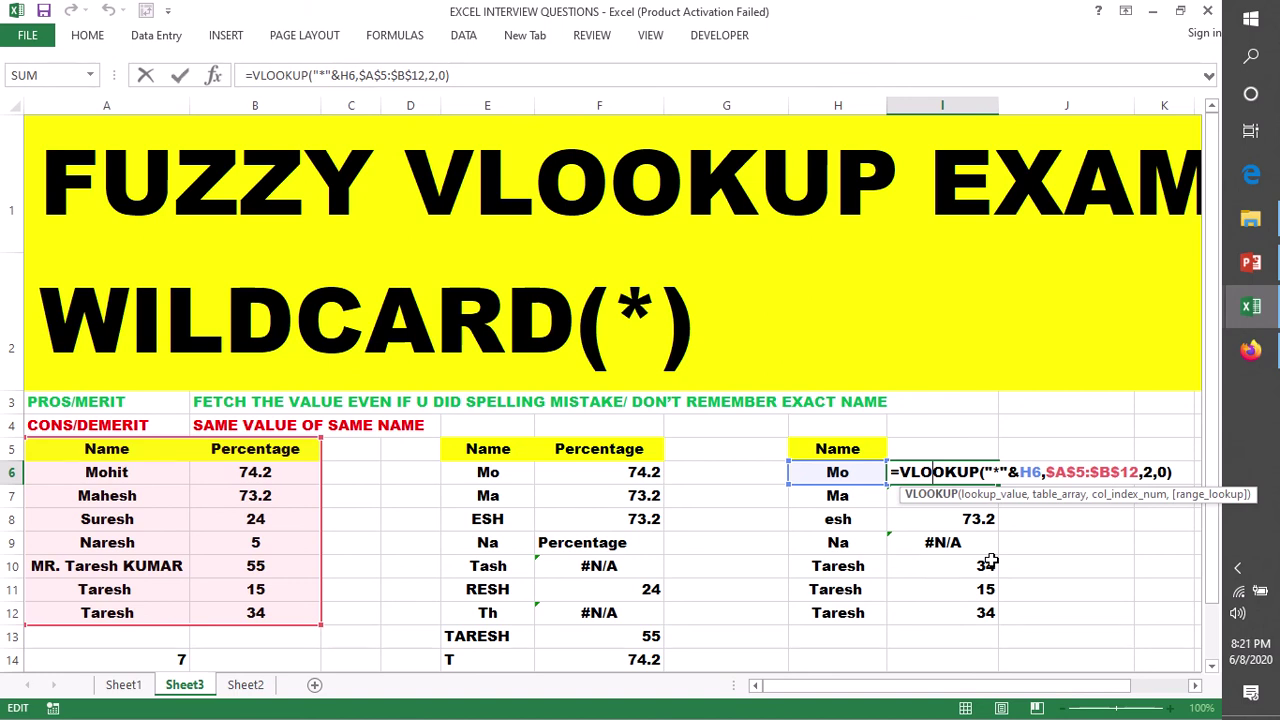
key(Return)
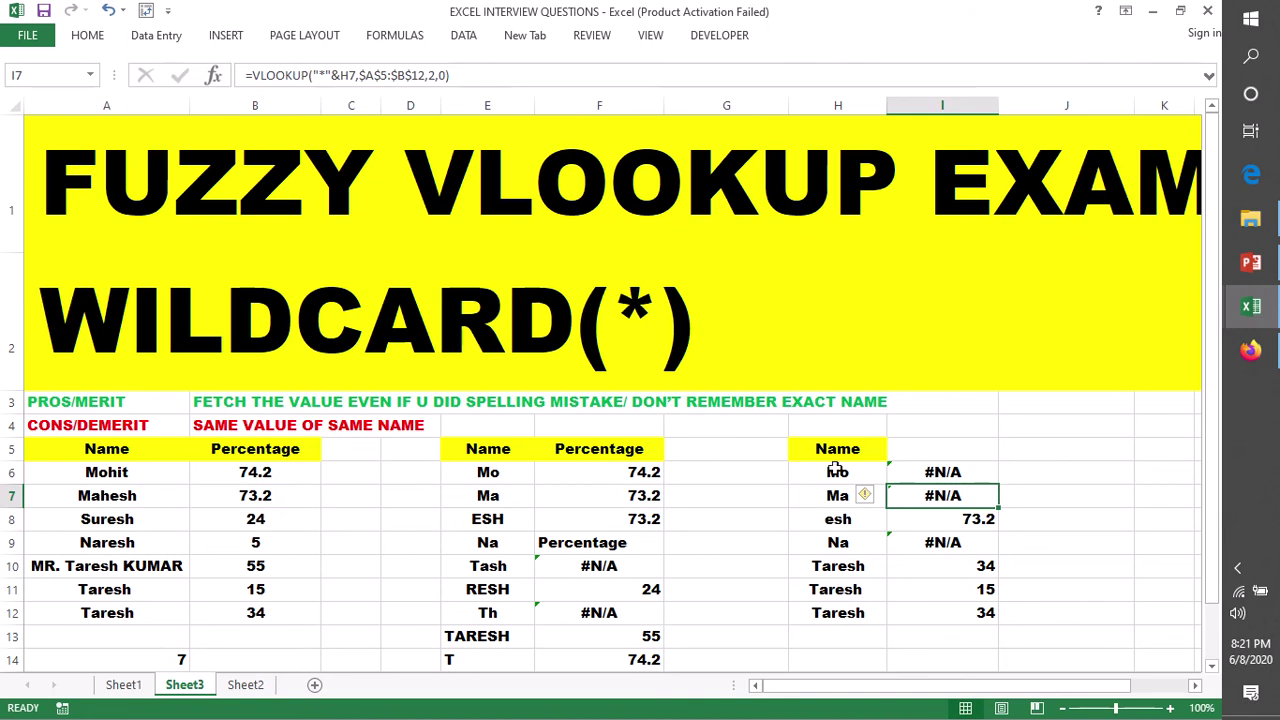
drag(837, 470, 842, 622)
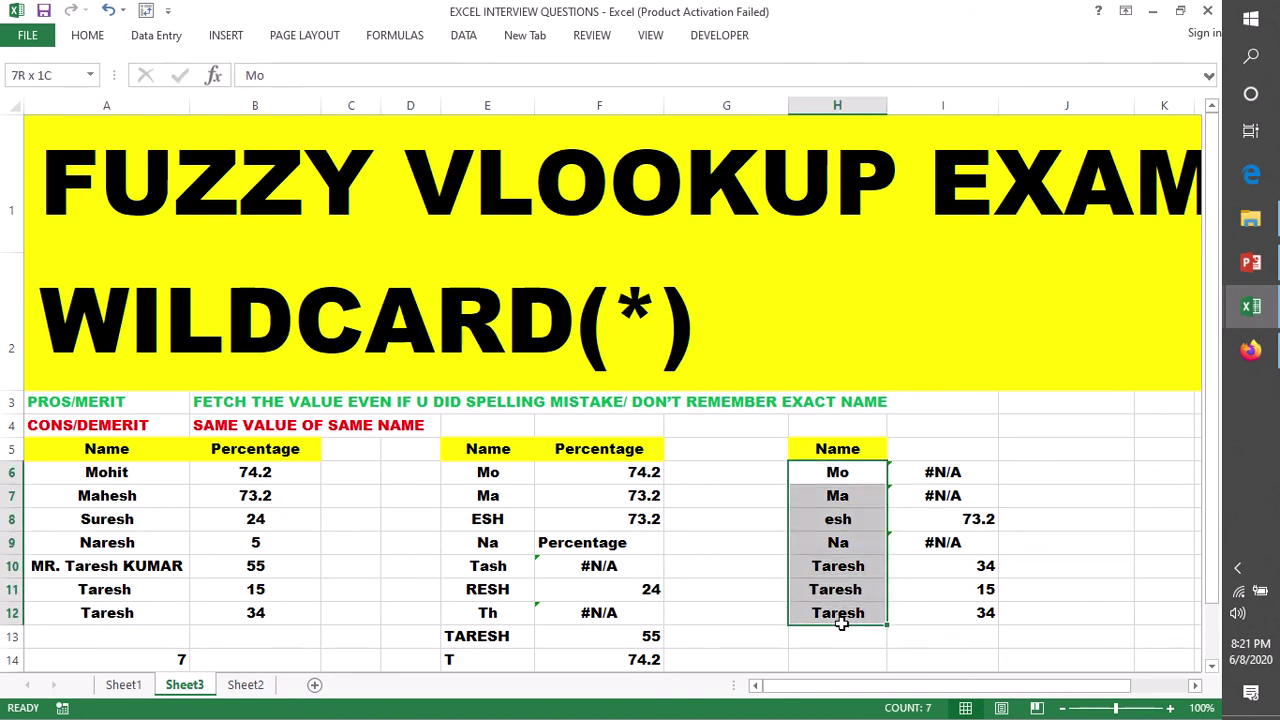
click(1041, 471)
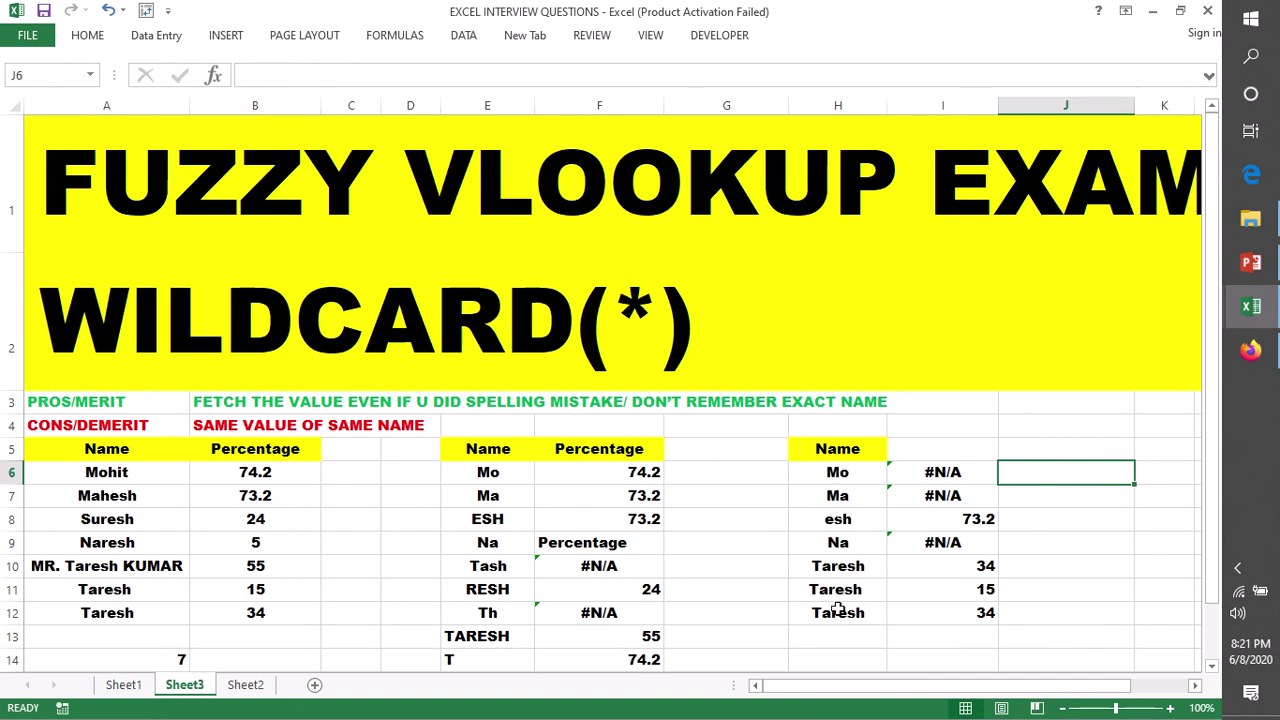
Replace the partial name in H9 with the number 5
double_click(838, 544)
drag(850, 544, 832, 545)
key(BackSpace)
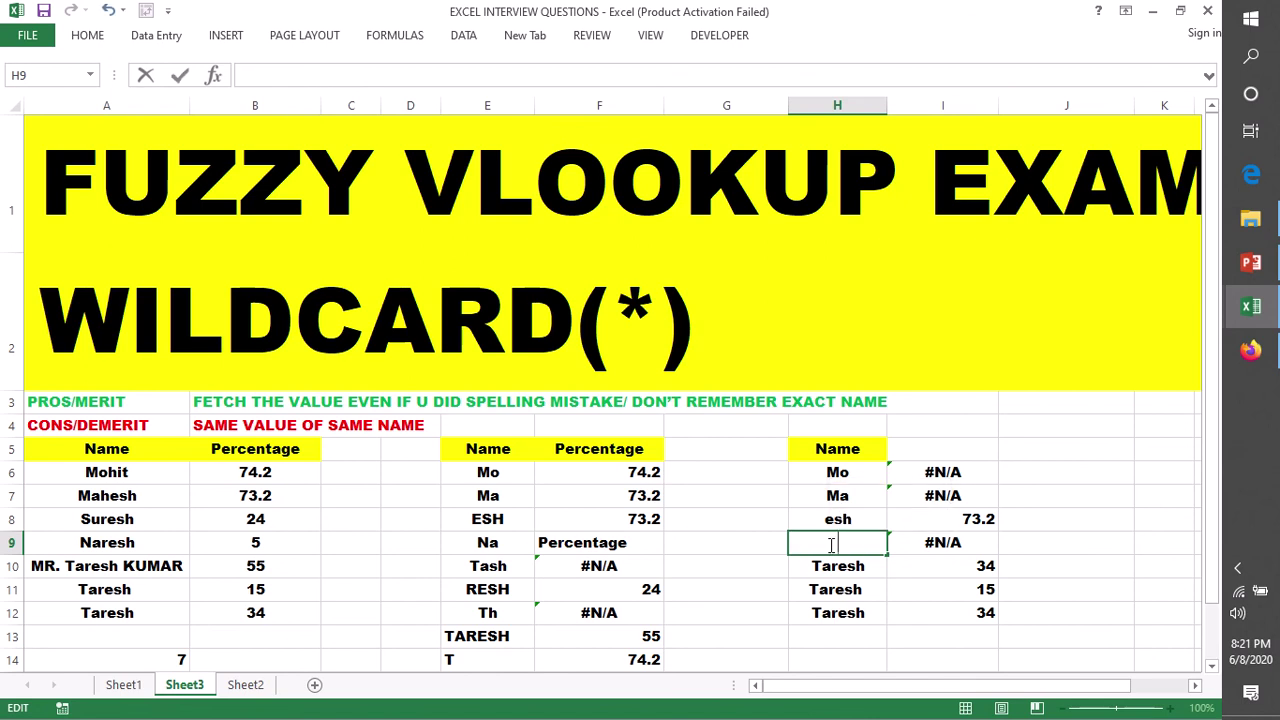
text(5)
click(1090, 531)
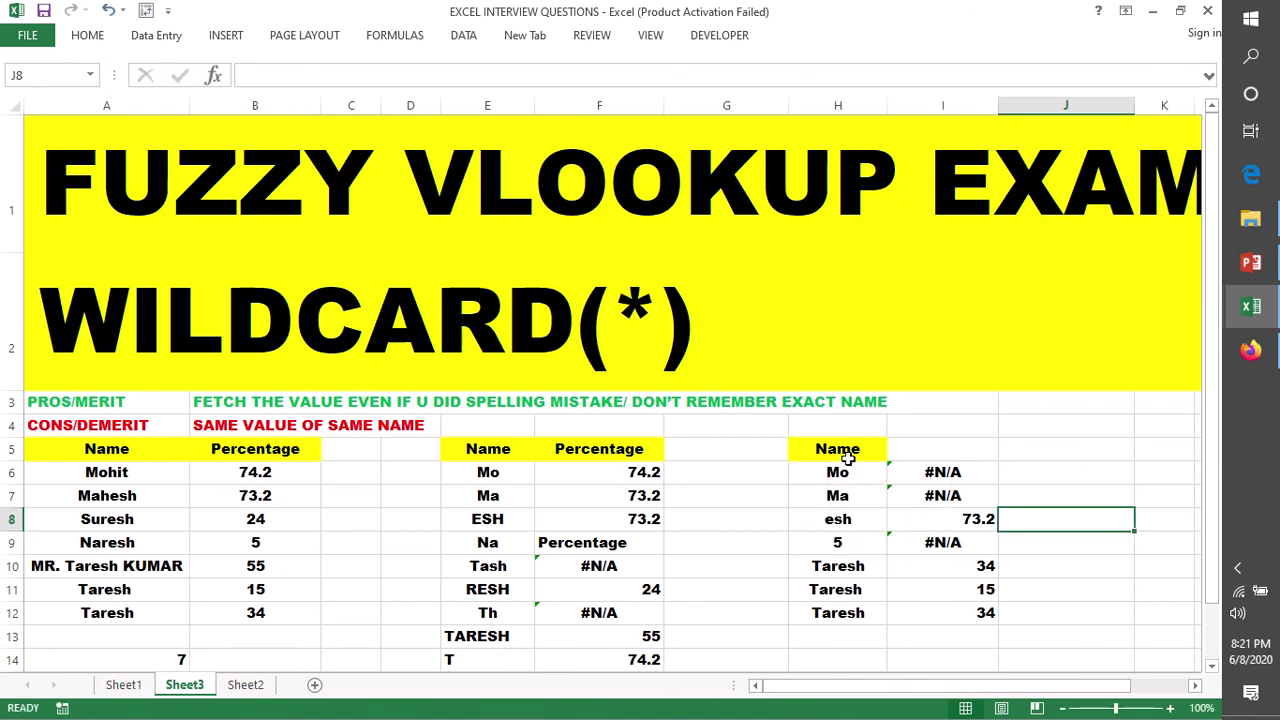
Enter =COUNTIF(H6:H12,"*") in J6 to count the text entries in the lookup name column
click(1020, 471)
text(=)
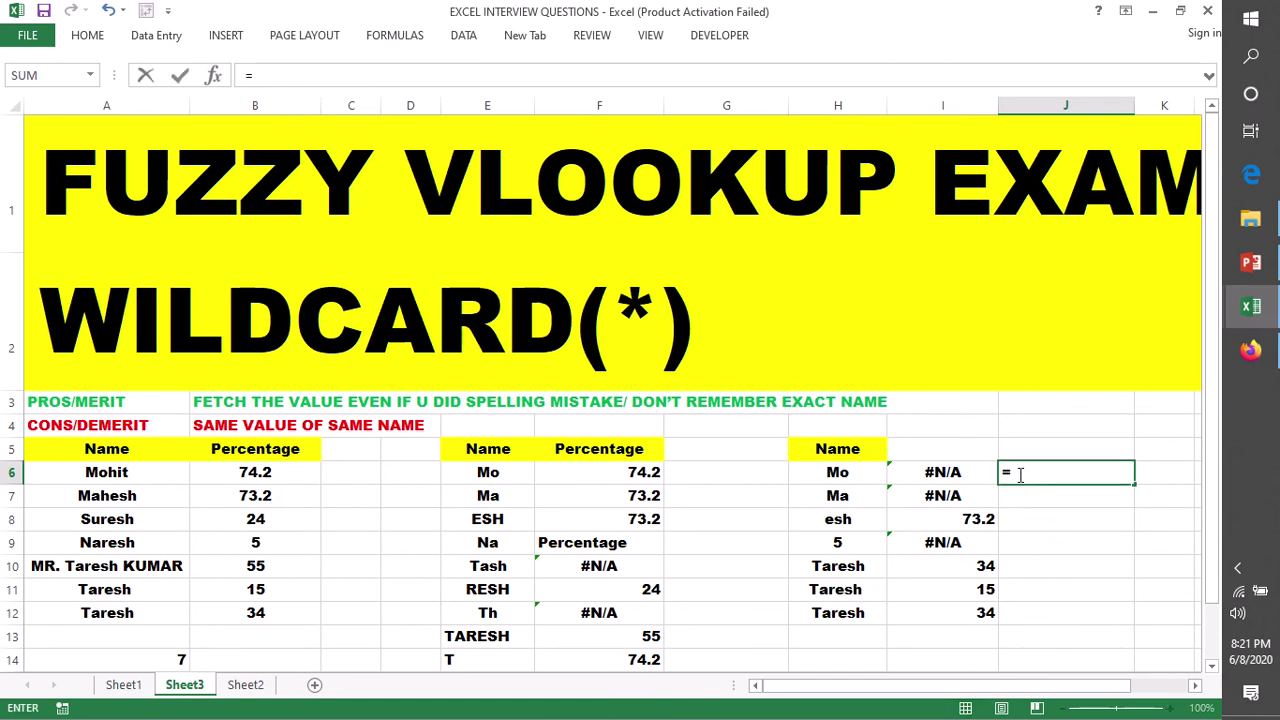
text(counti)
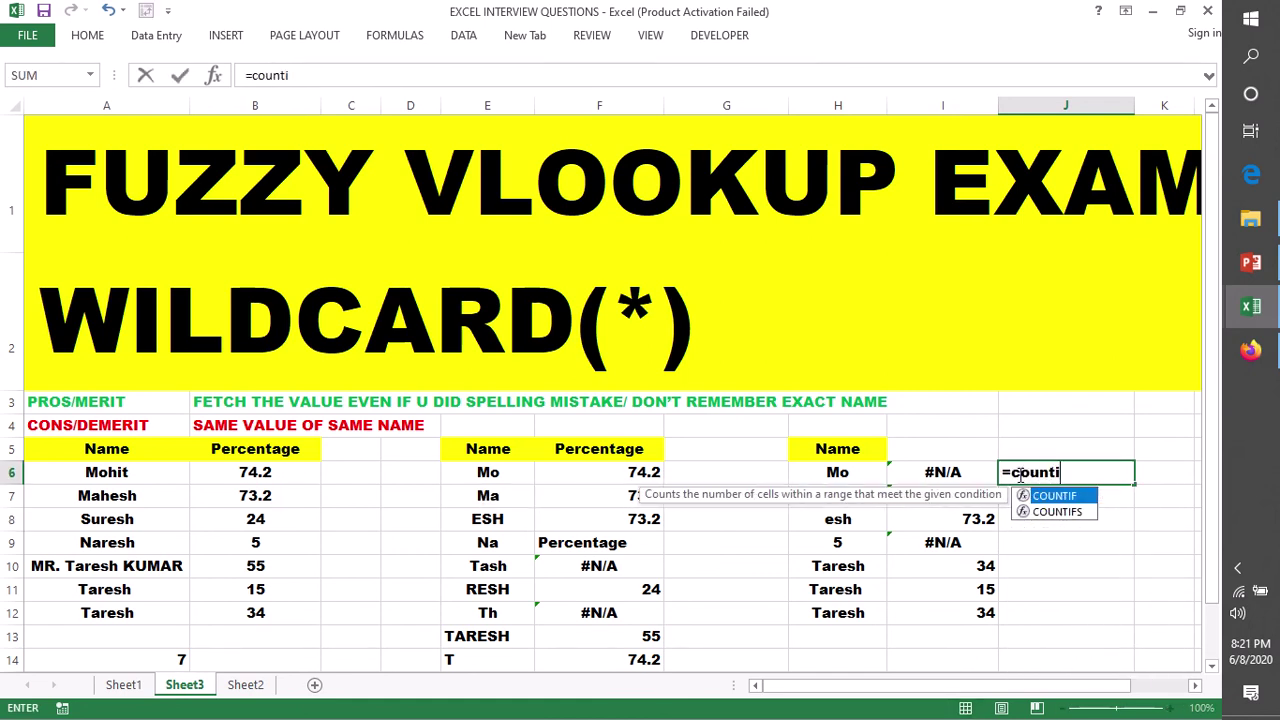
text(f()
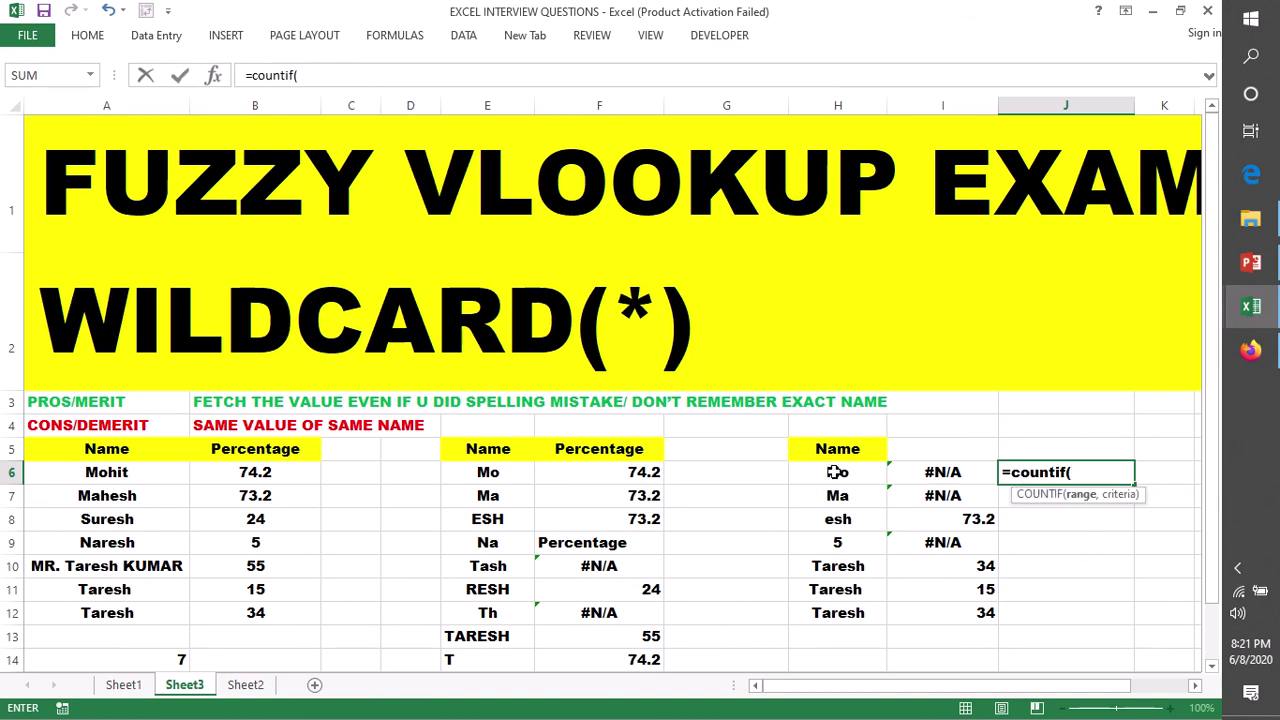
drag(835, 472, 836, 617)
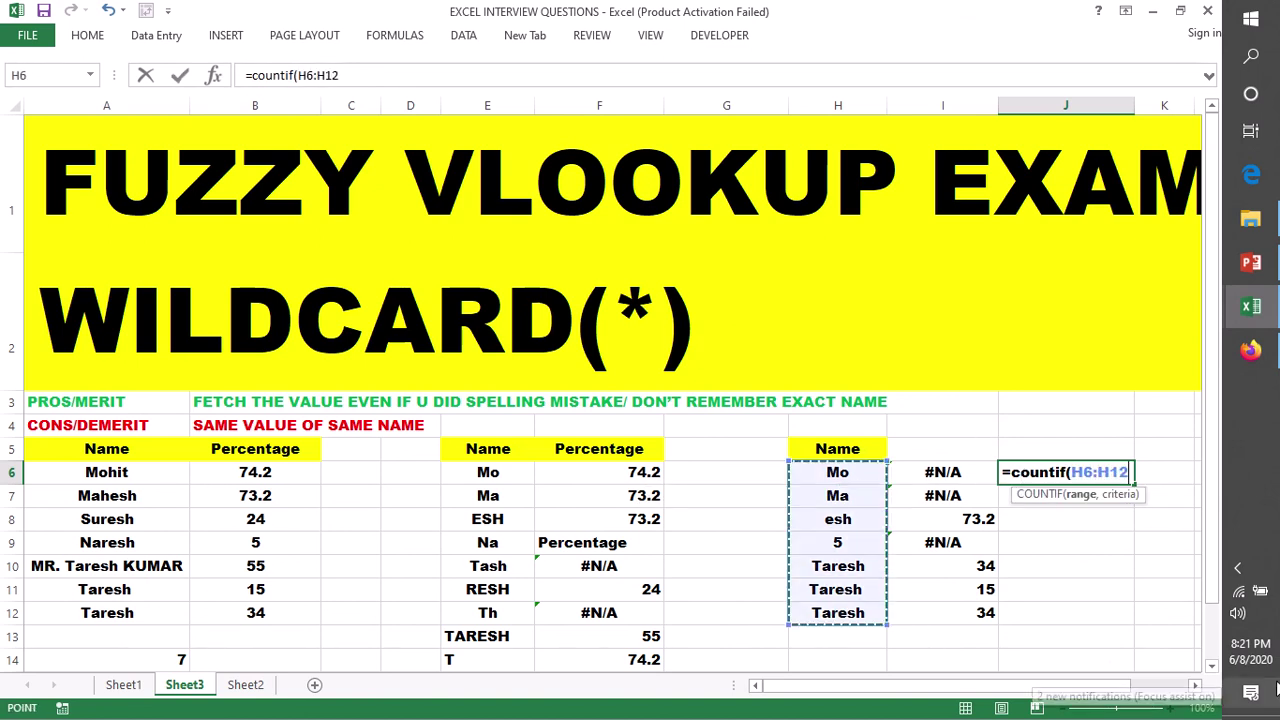
text(,)
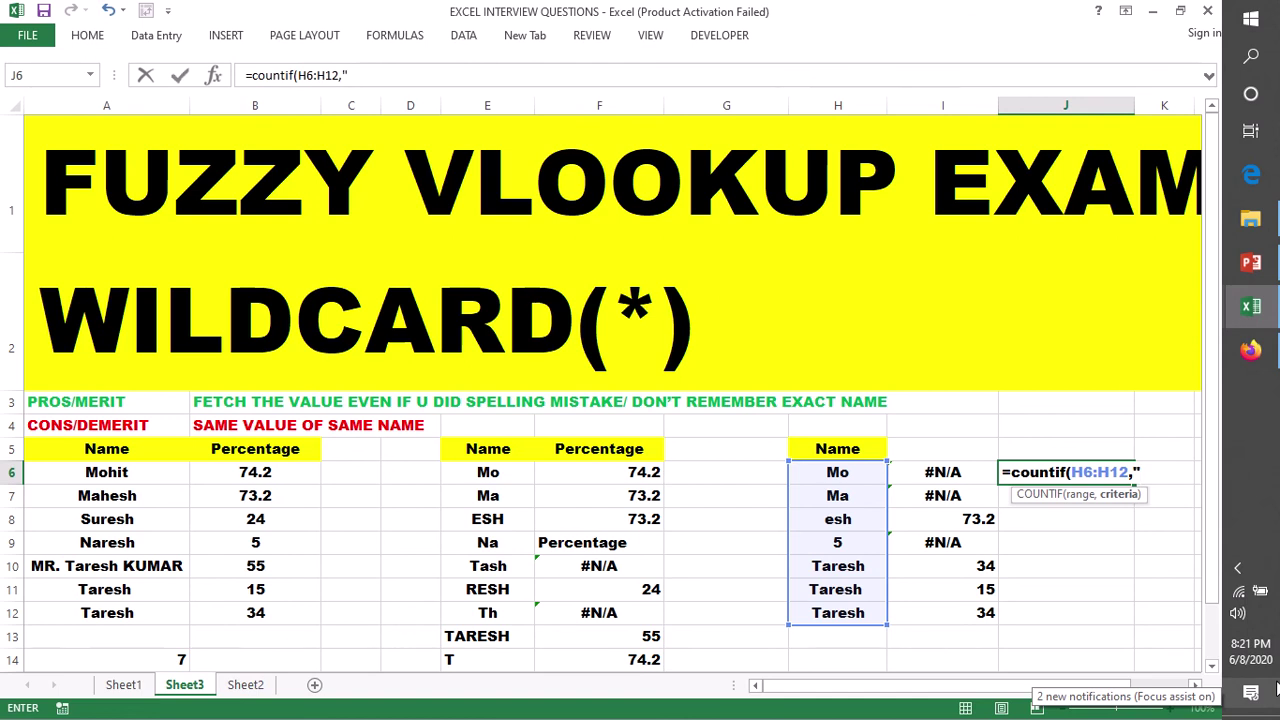
text("*")
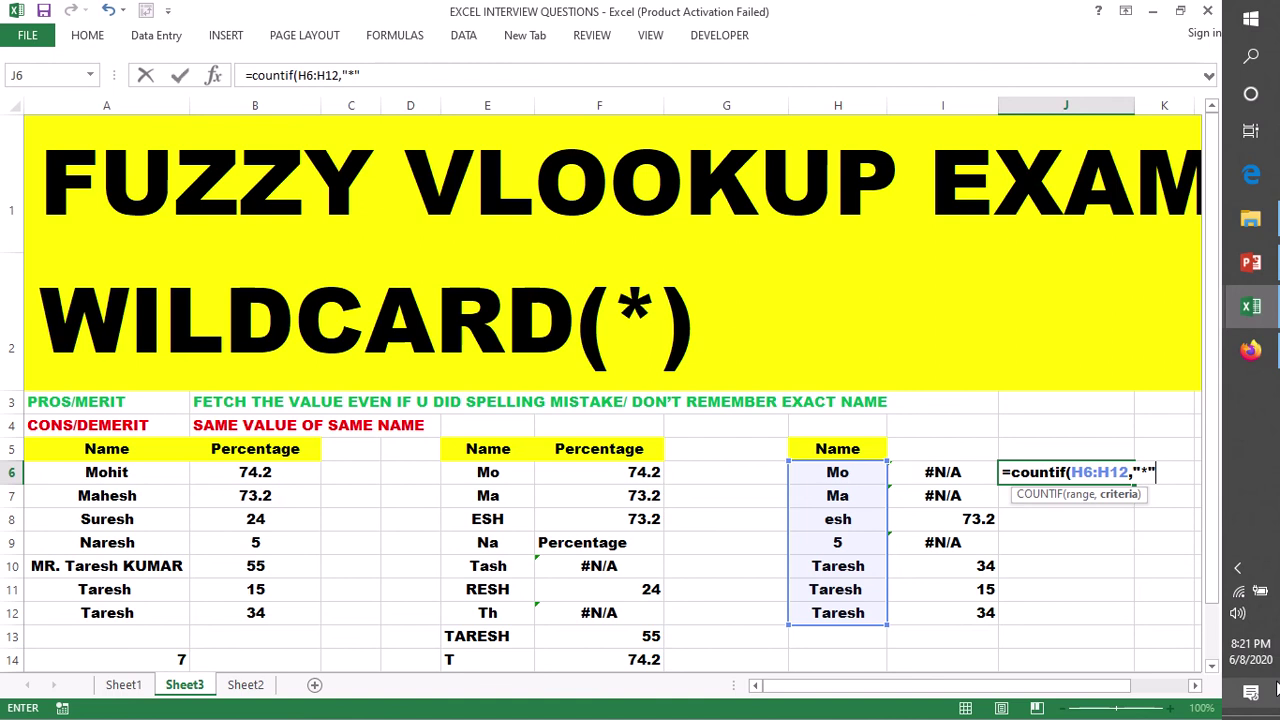
text())
key(Return)
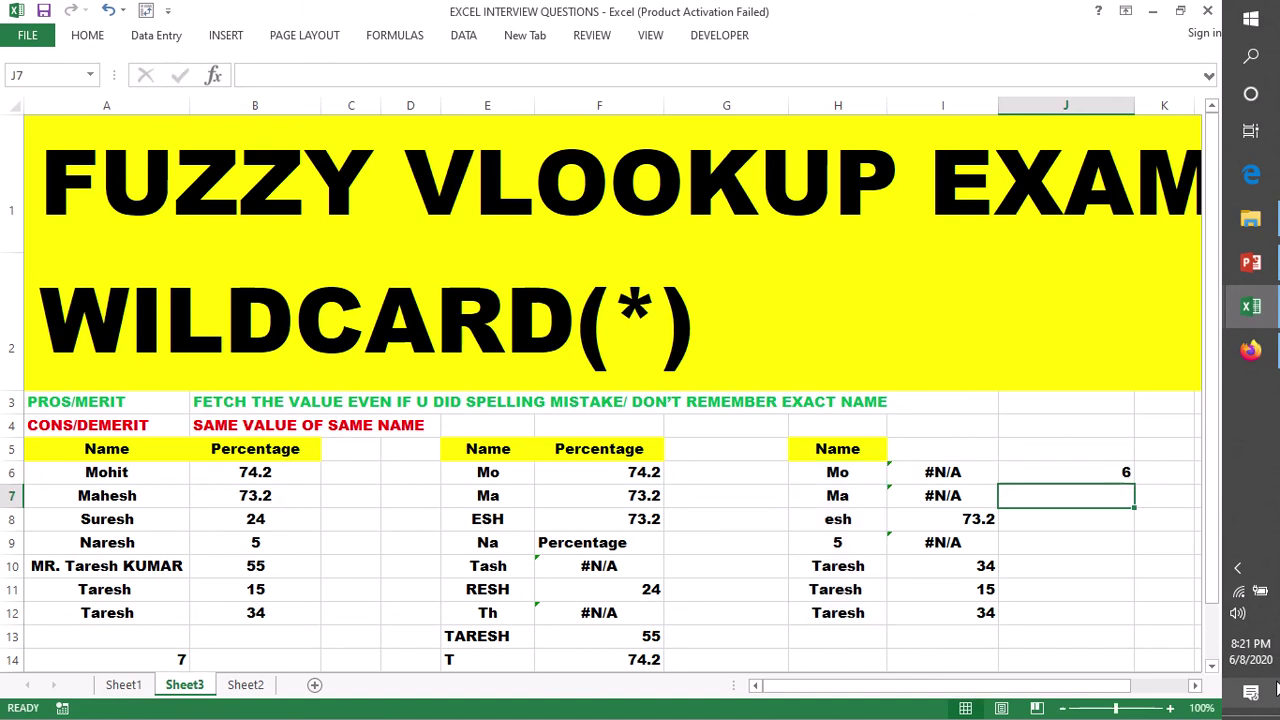
Check the COUNTIF result in J6 against each text entry in H6:H12 and the numeric entry in H9
click(1097, 474)
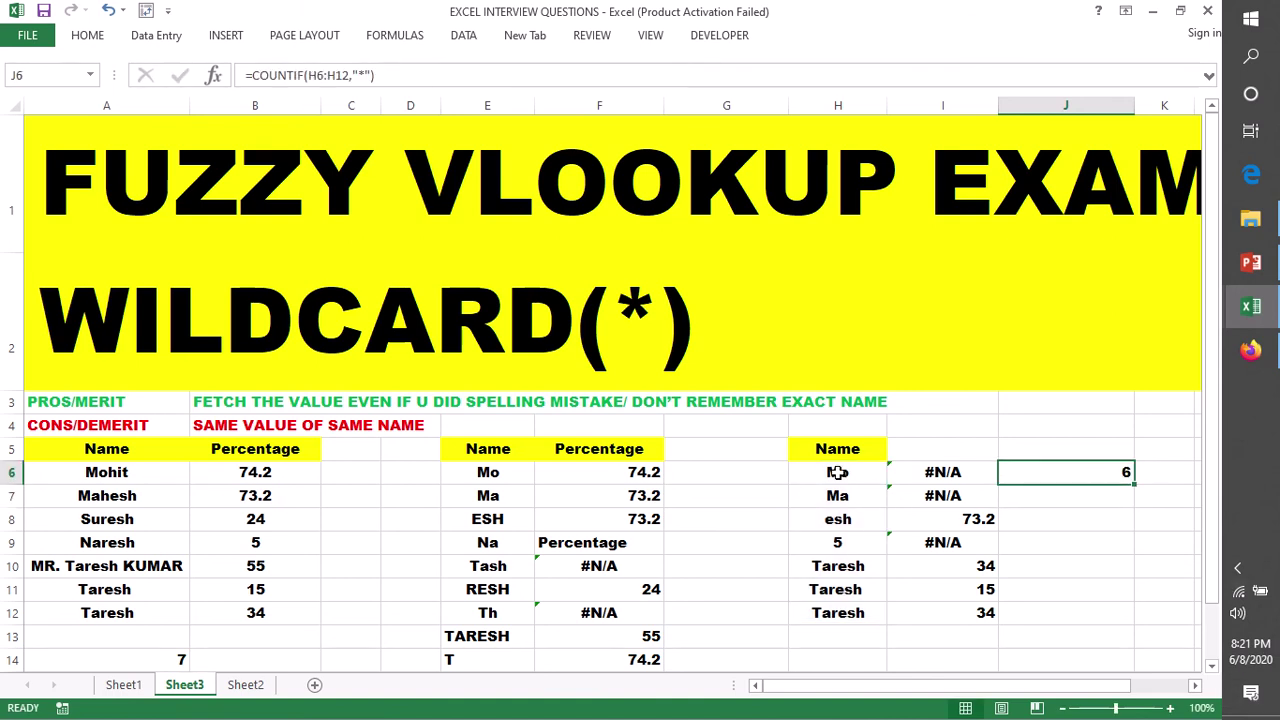
click(837, 472)
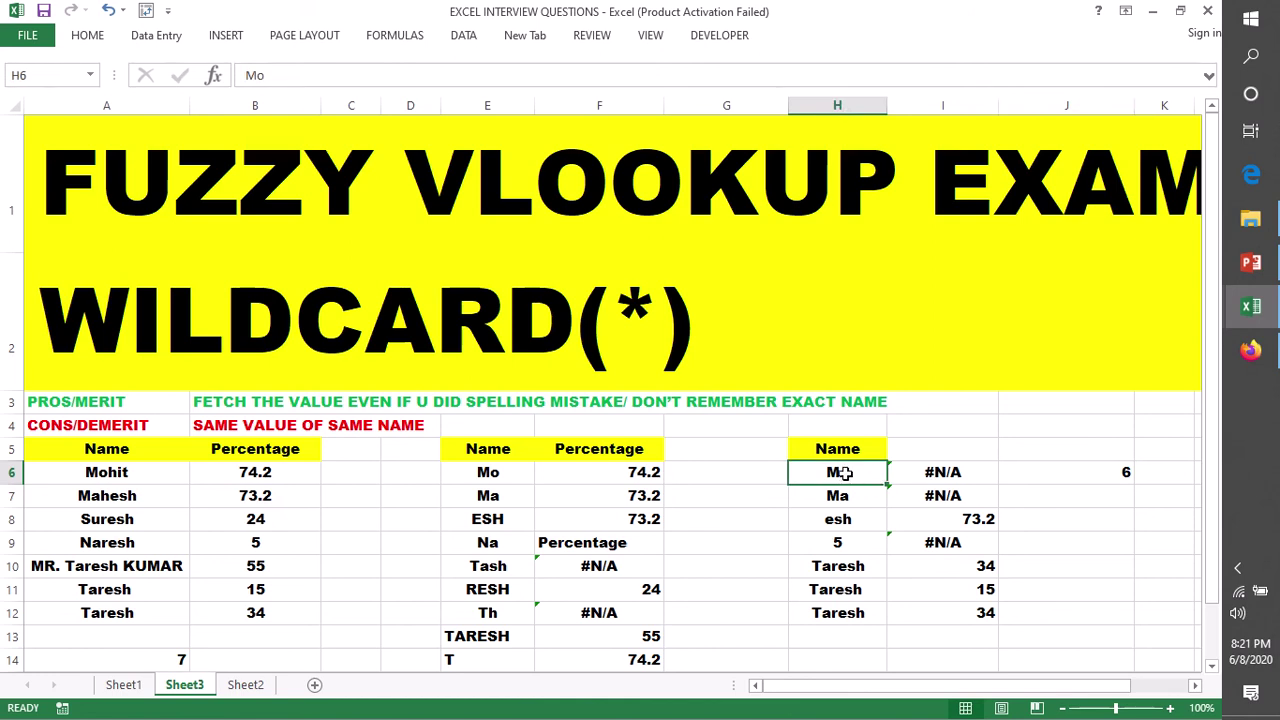
click(854, 497)
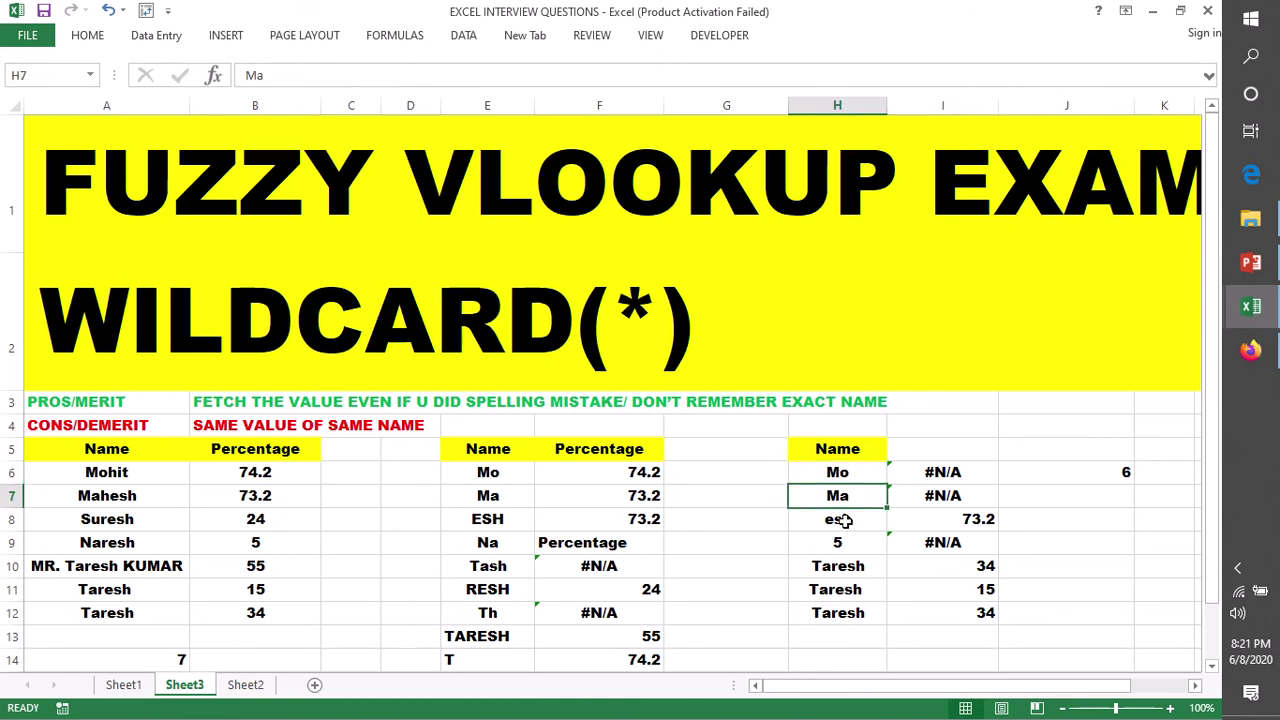
click(846, 518)
click(846, 570)
click(847, 590)
click(843, 614)
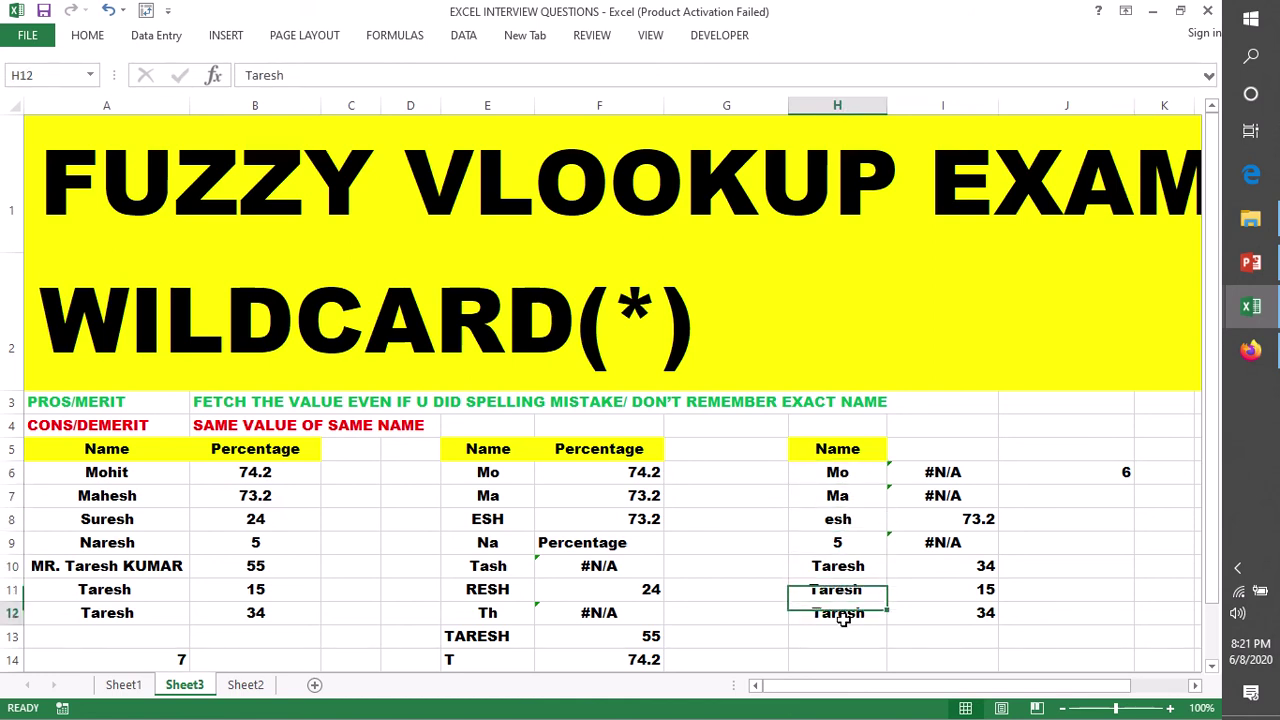
click(848, 541)
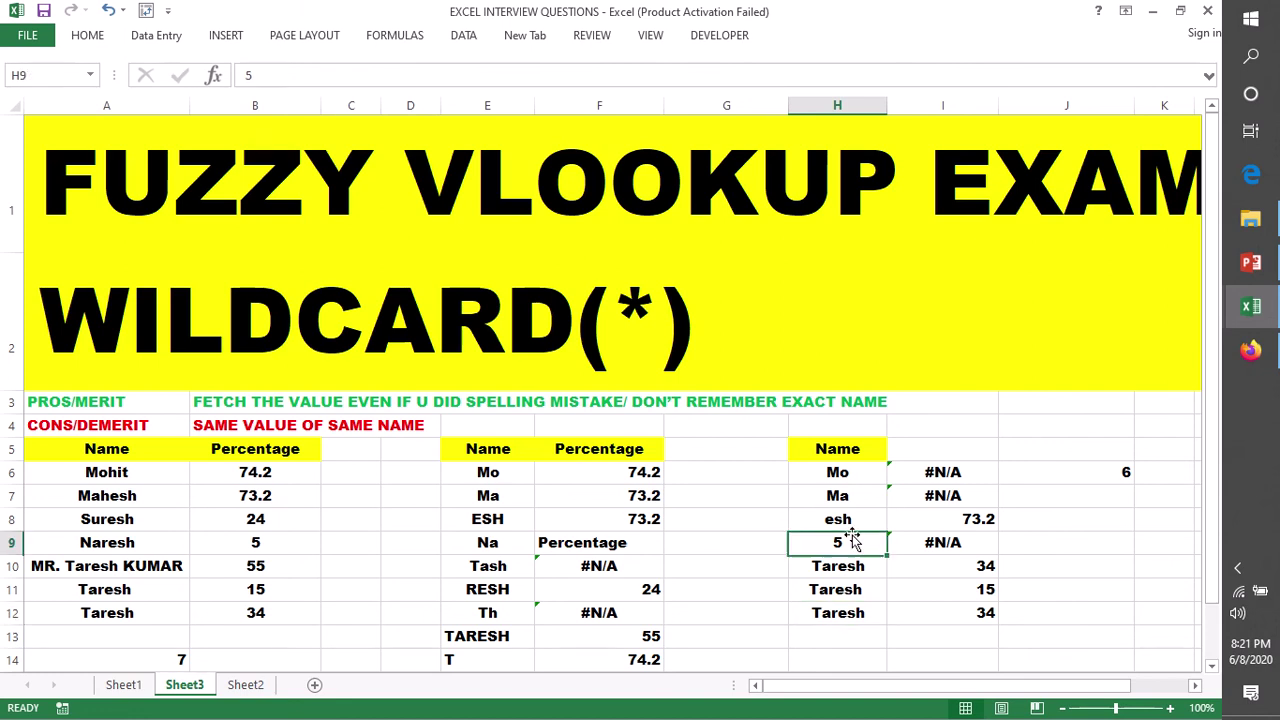
key(ctrl+Up)
Replace the number in H9 with the letter N and check the COUNTIF result in J6
click(845, 541)
double_click(846, 541)
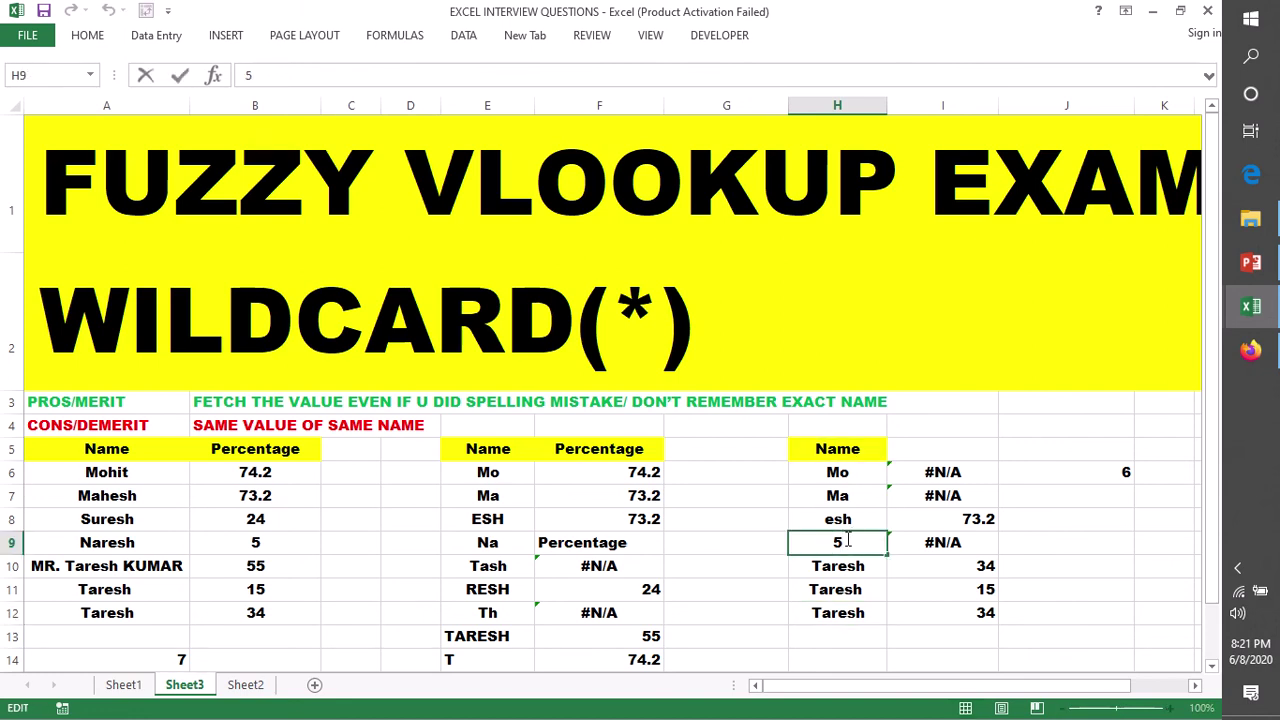
key(BackSpace)
text(N)
key(BackSpace)
click(1122, 608)
click(1095, 472)
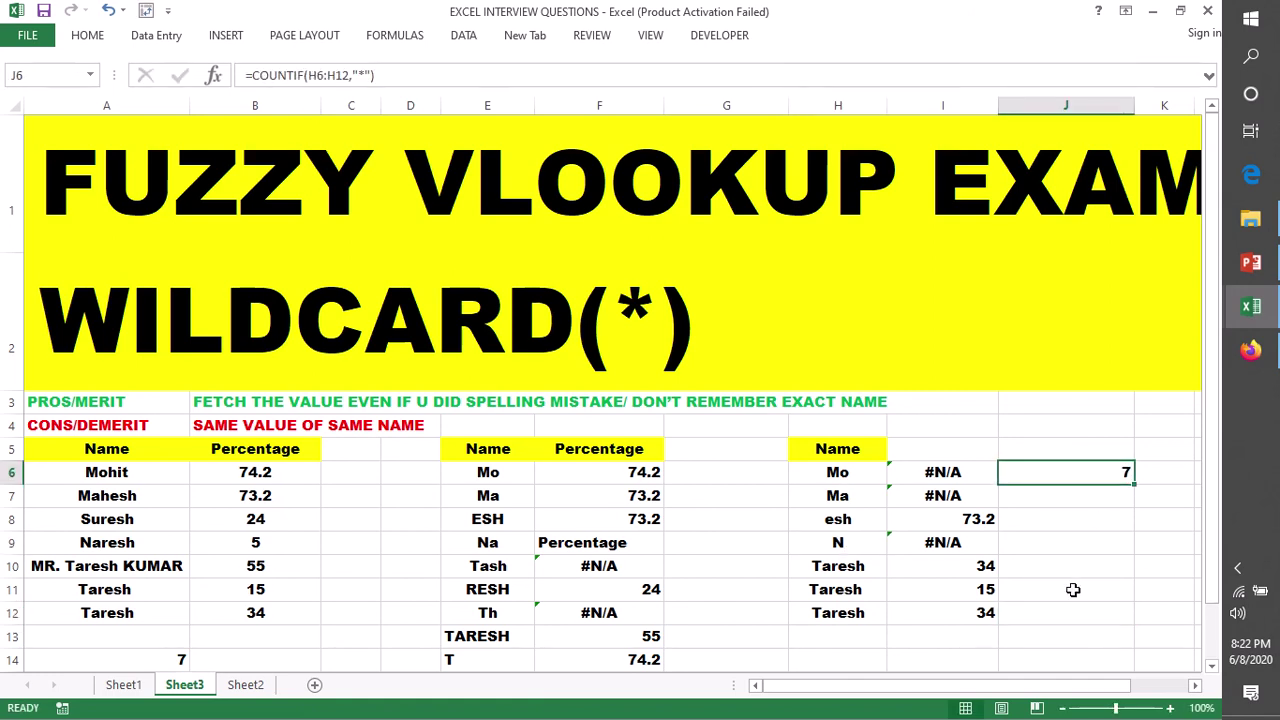
Examine the "*" criterion in the J6 COUNTIF formula and the "*" wildcard in the I6 VLOOKUP formula
double_click(1063, 473)
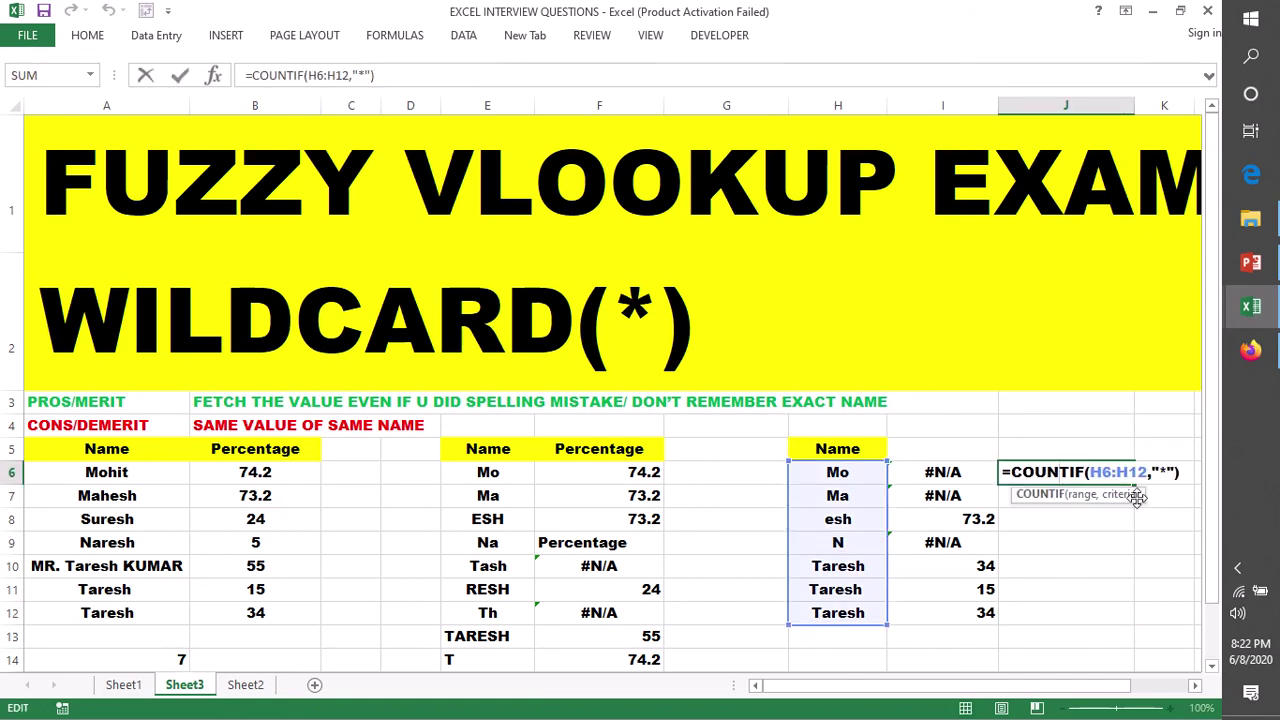
drag(1176, 472, 1152, 472)
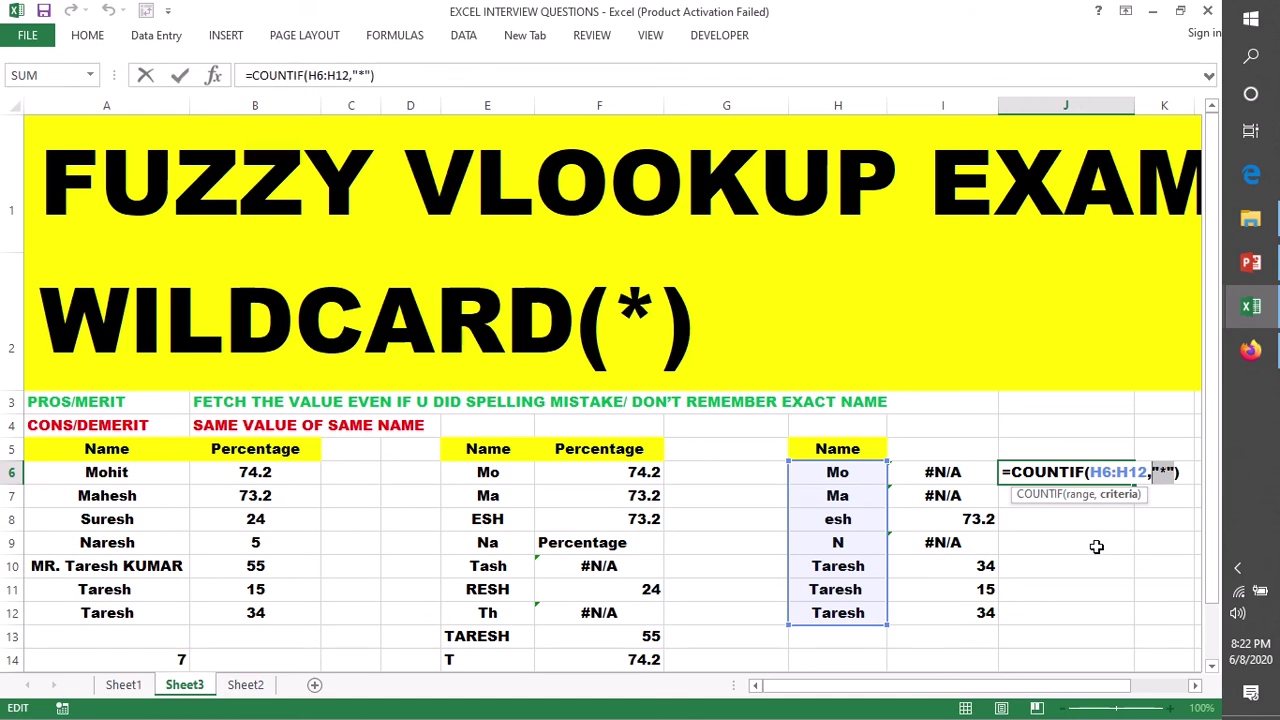
key(Return)
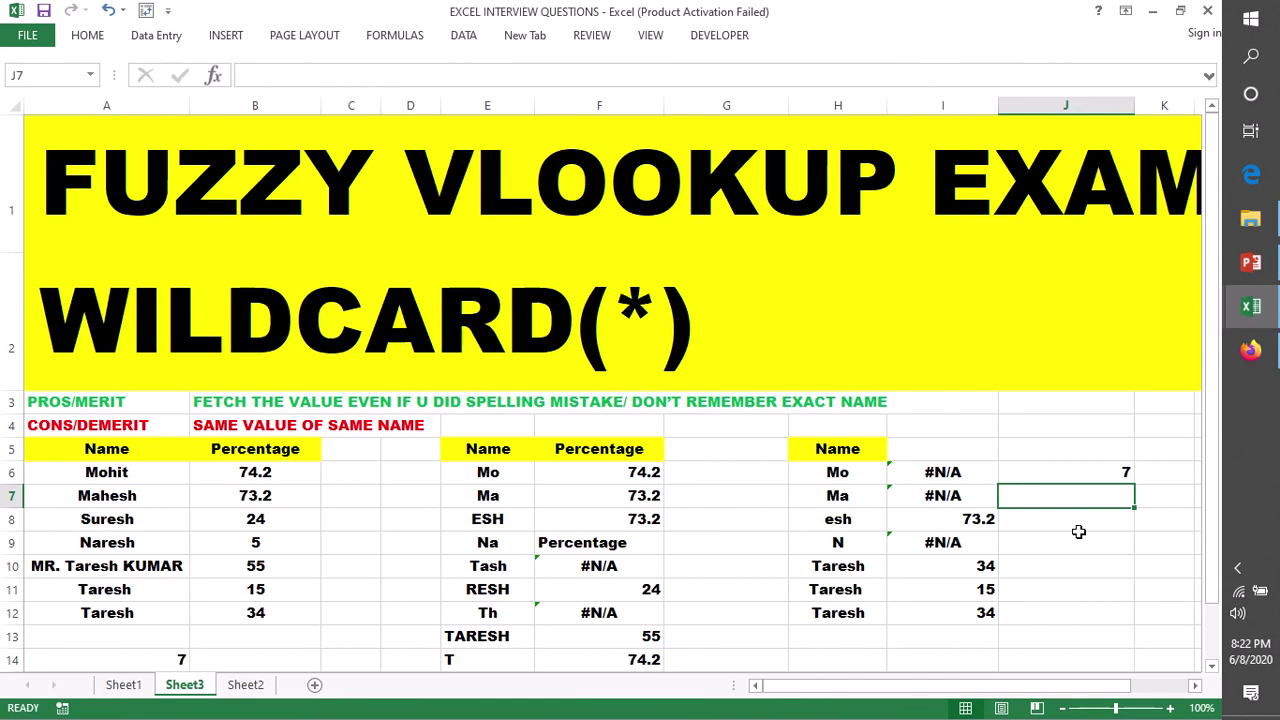
double_click(965, 473)
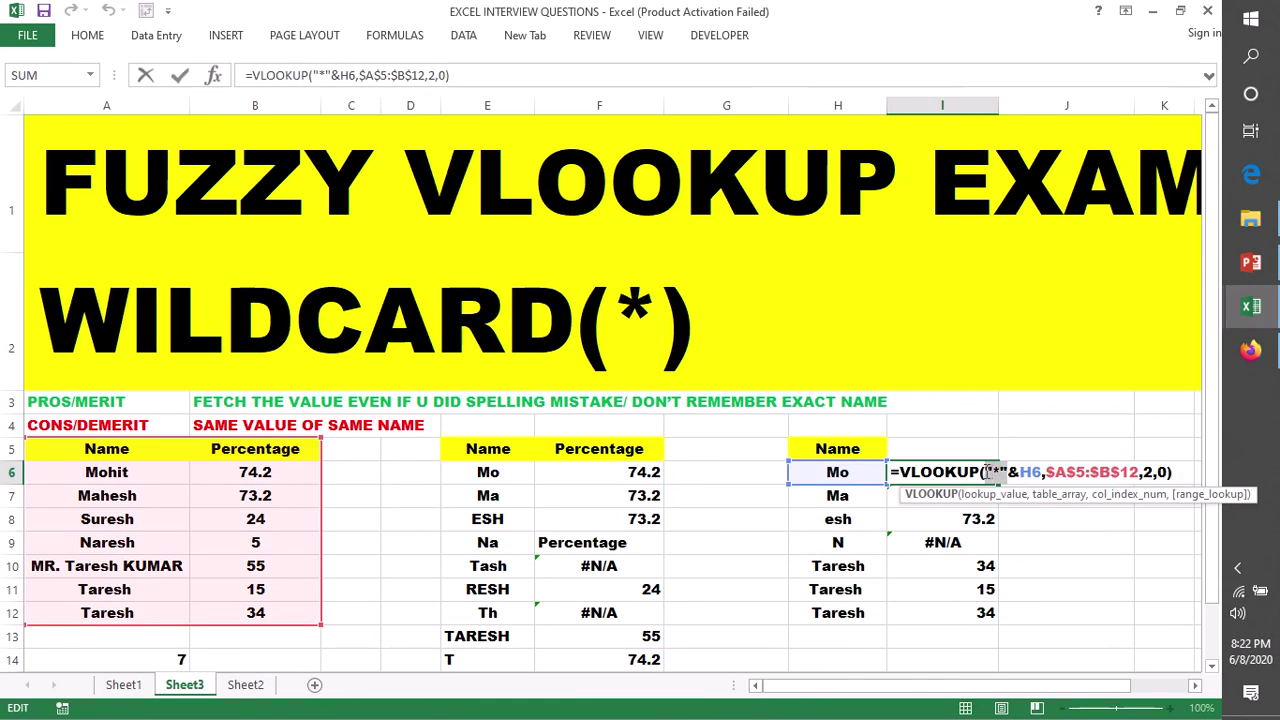
click(990, 472)
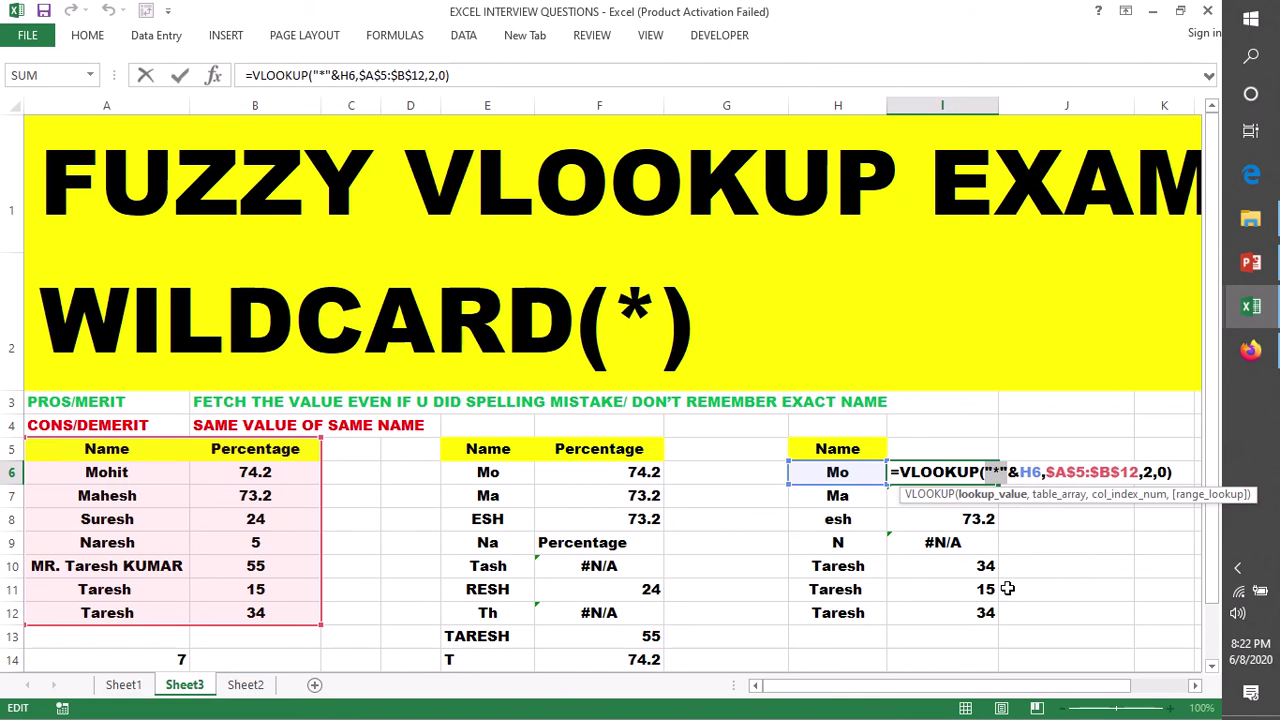
key(Return)
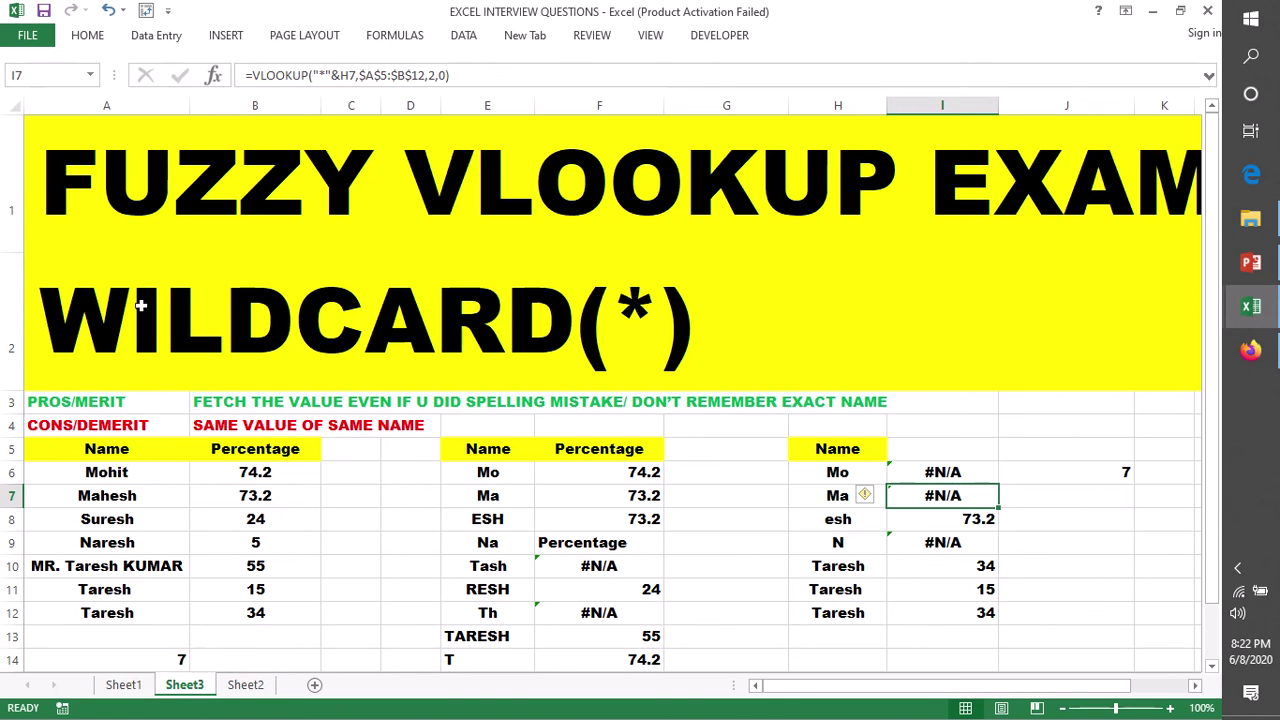
Review the merit note in row 3 and the fuzzy VLOOKUP and wildcard titles in rows 1 and 2
key(ctrl+Home)
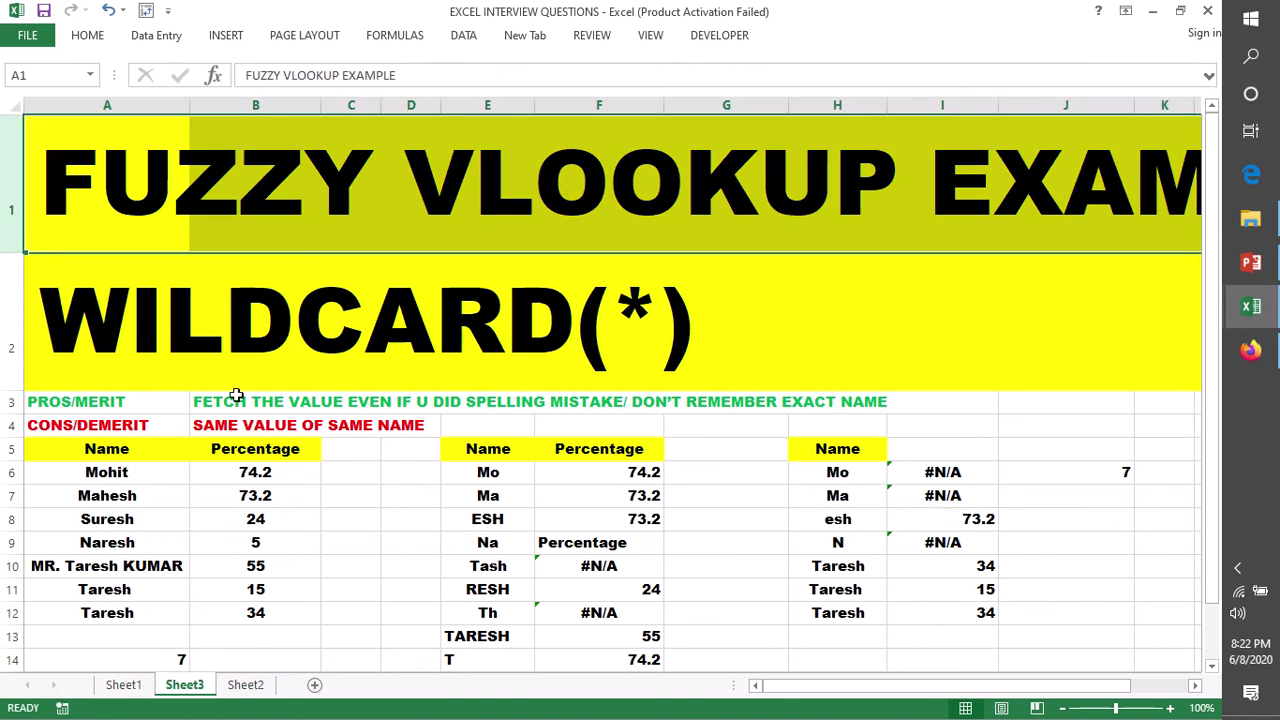
click(8, 401)
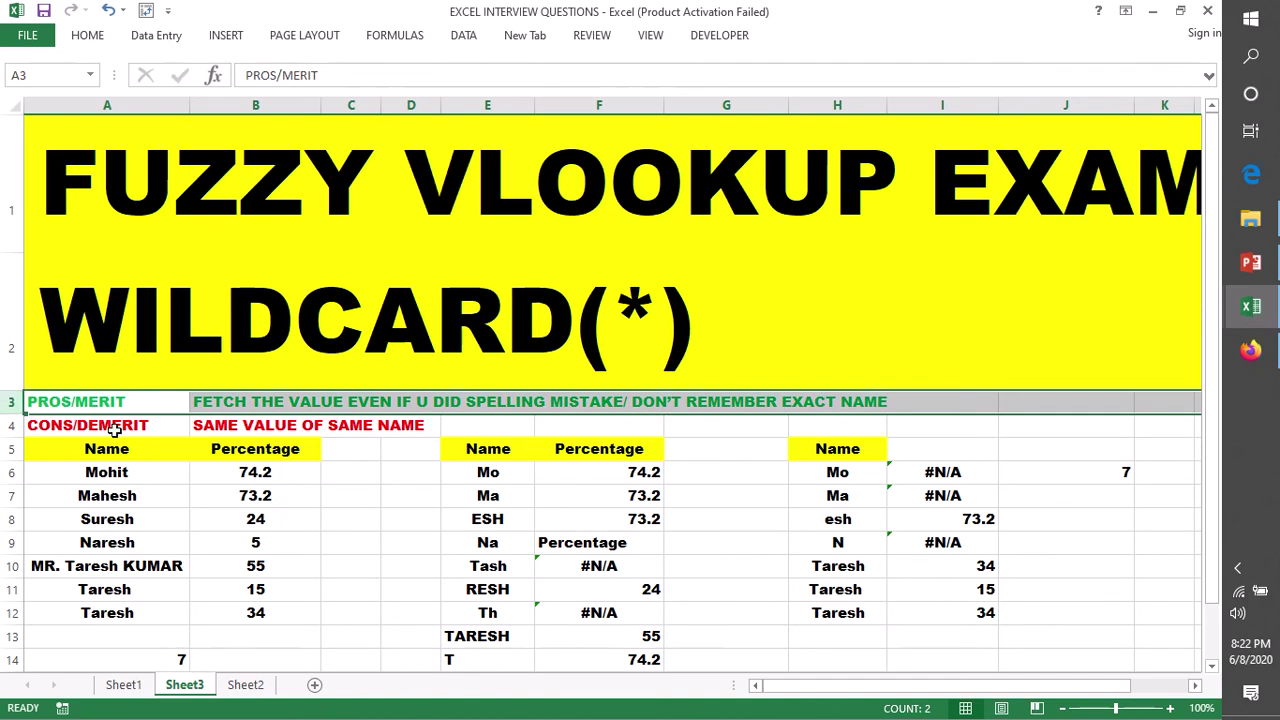
click(645, 318)
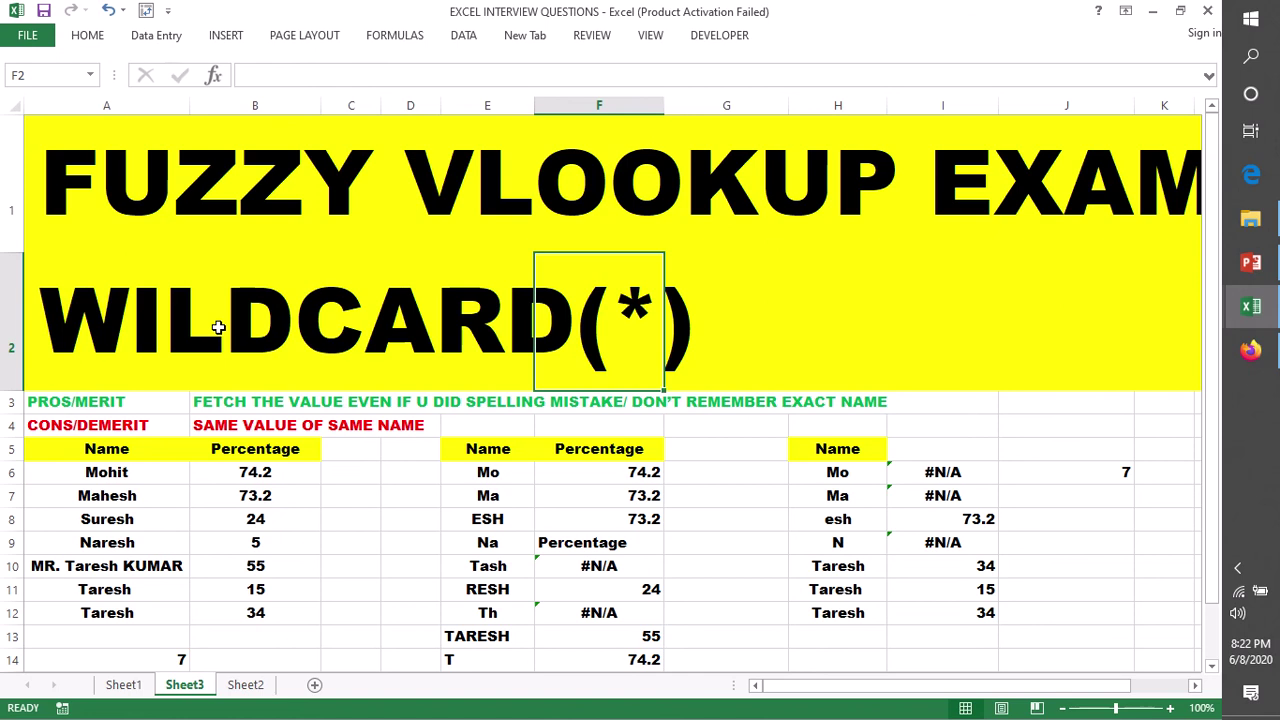
click(1046, 455)
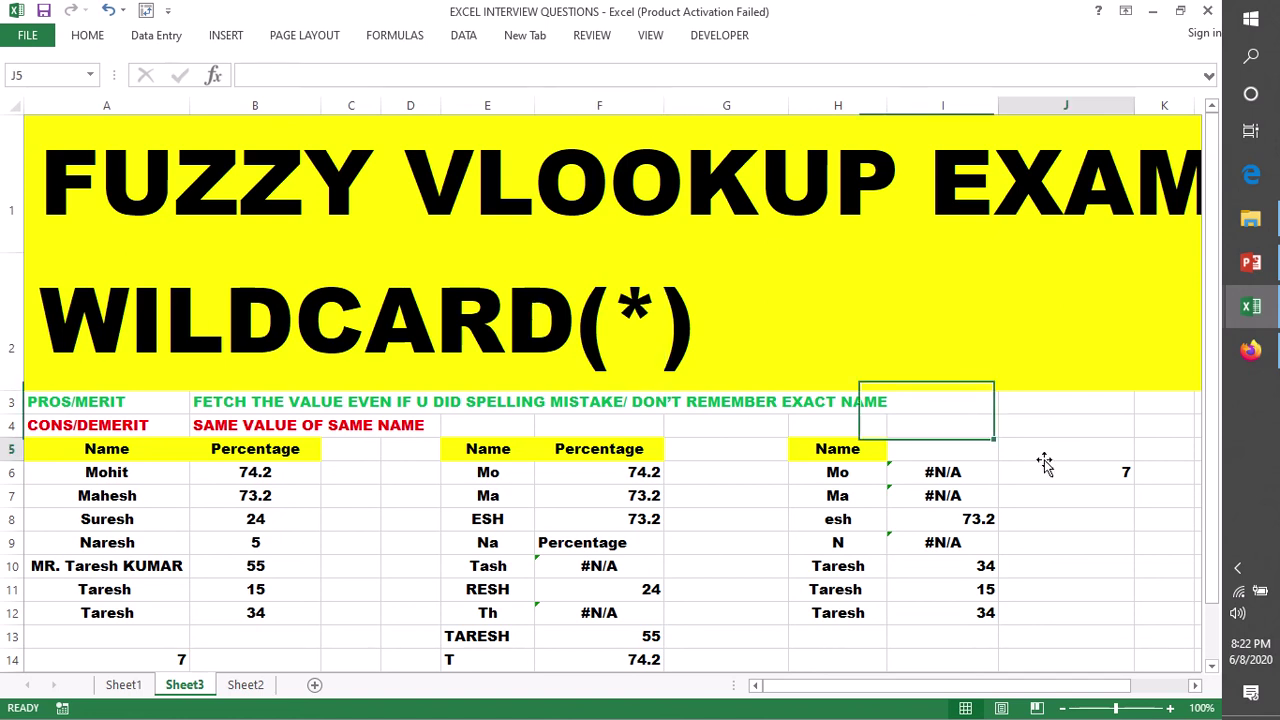
click(12, 322)
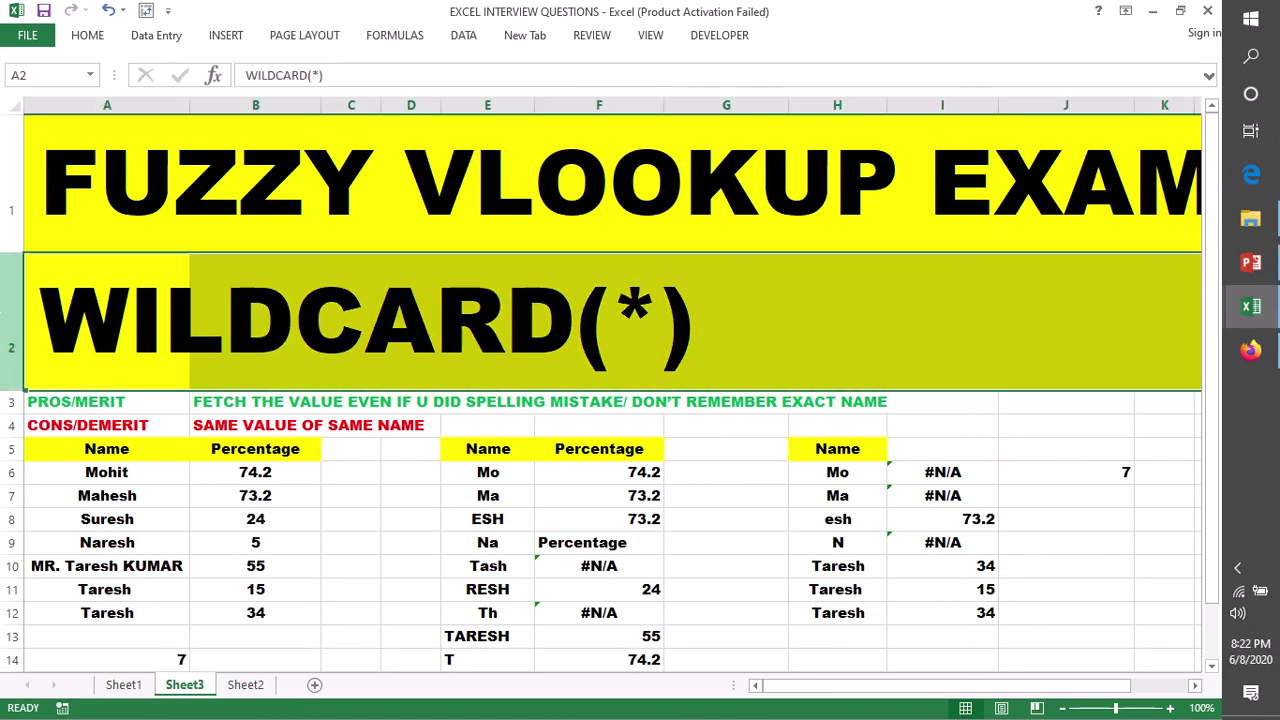
click(8, 183)
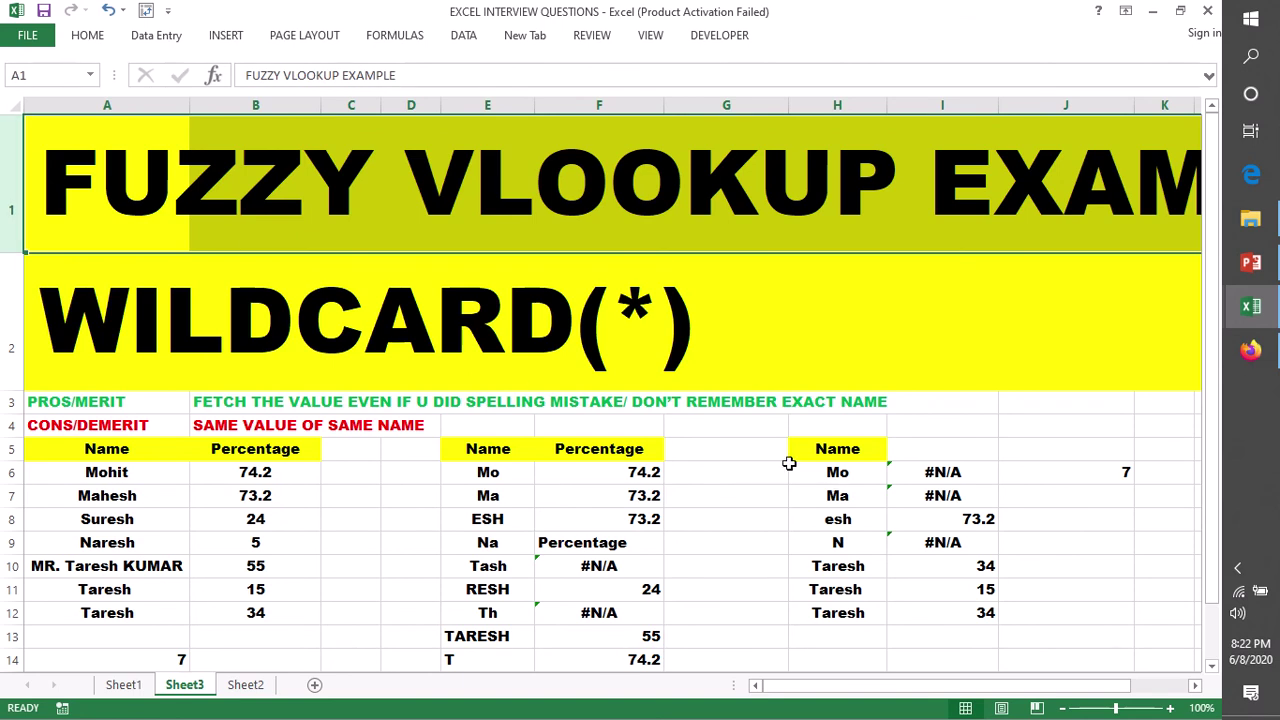
click(697, 430)
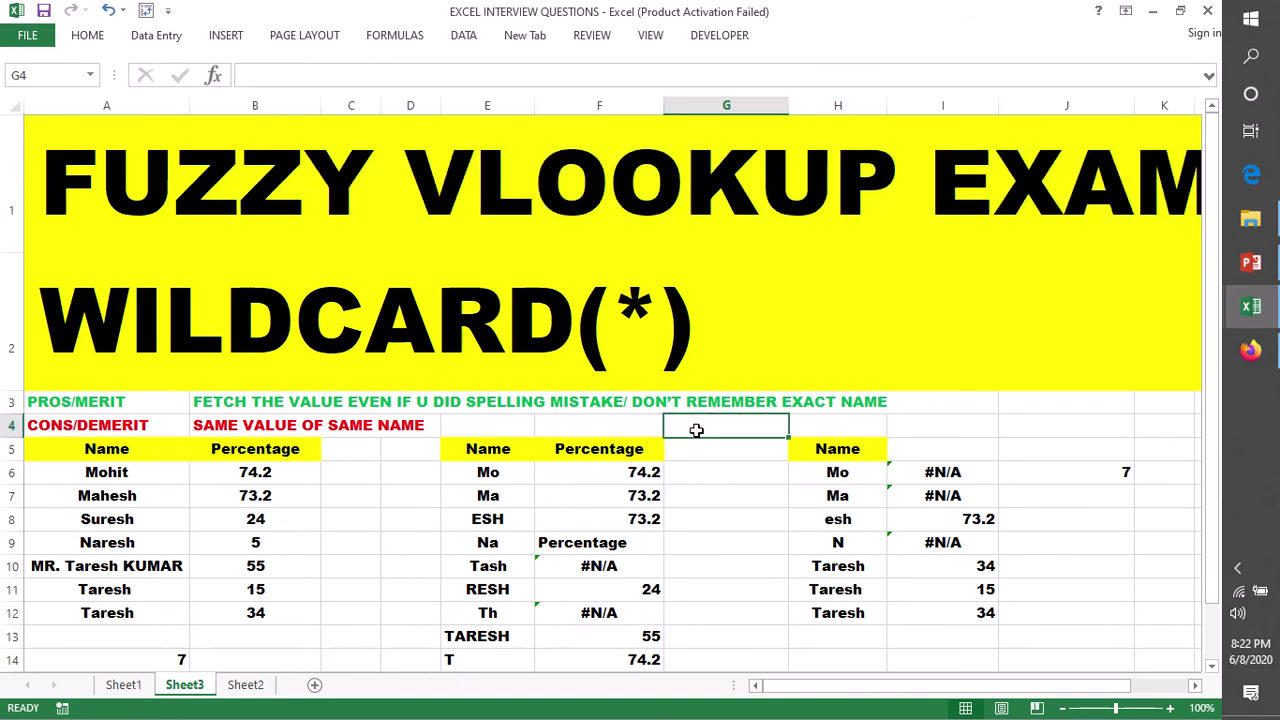